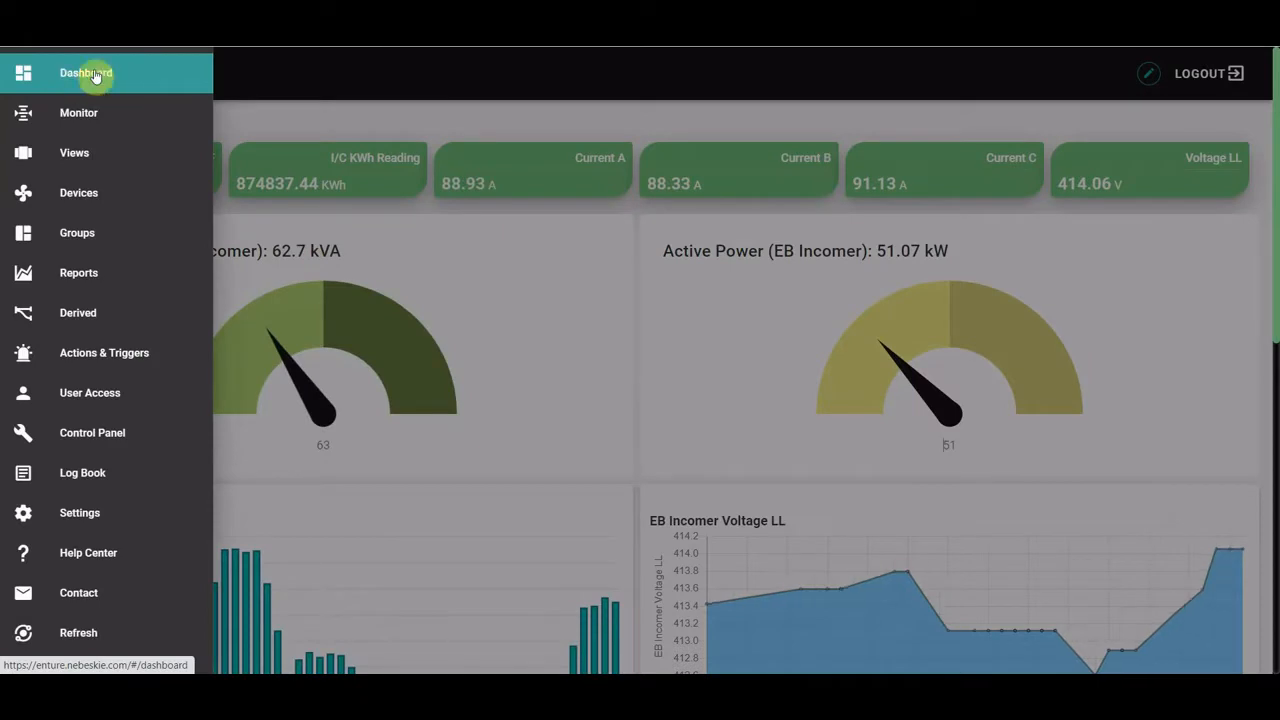
Step: Look over the dashboard's gauges and charts, and view the detail chart of the Current A reading before closing it
left_click(350, 130)
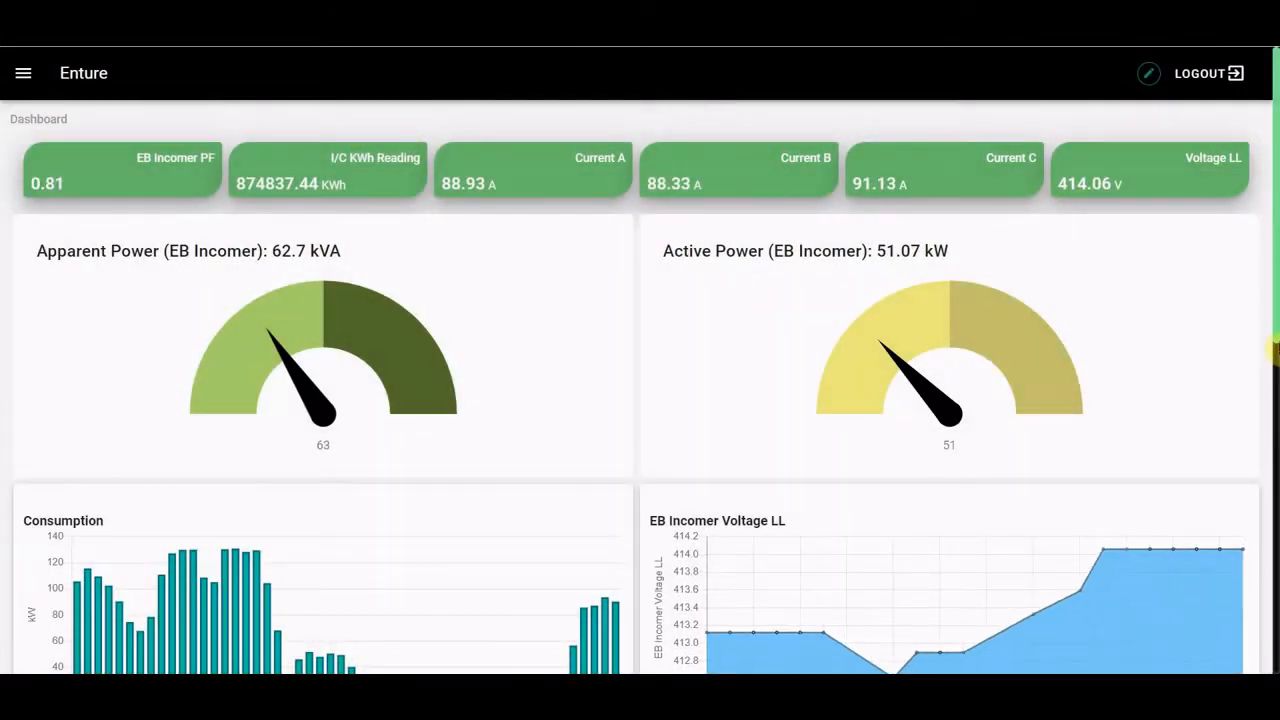
left_click_drag(1278, 278, 1278, 440)
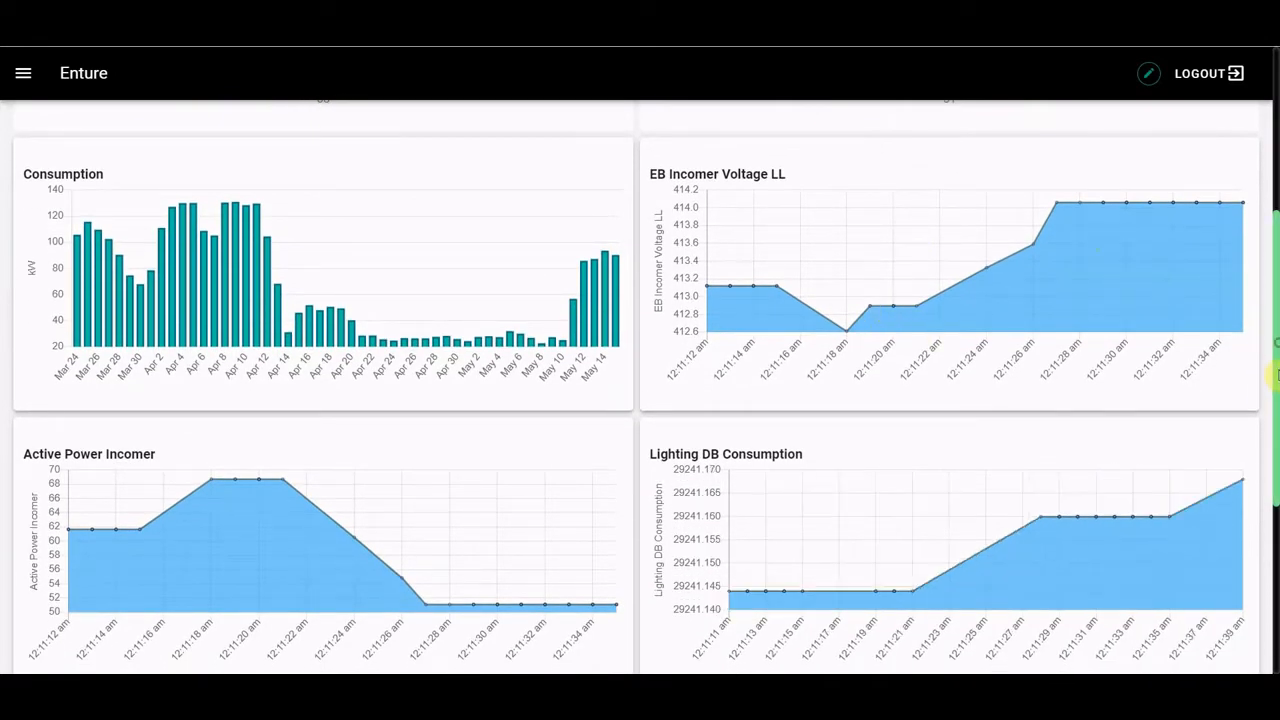
left_click_drag(1277, 377, 1270, 136)
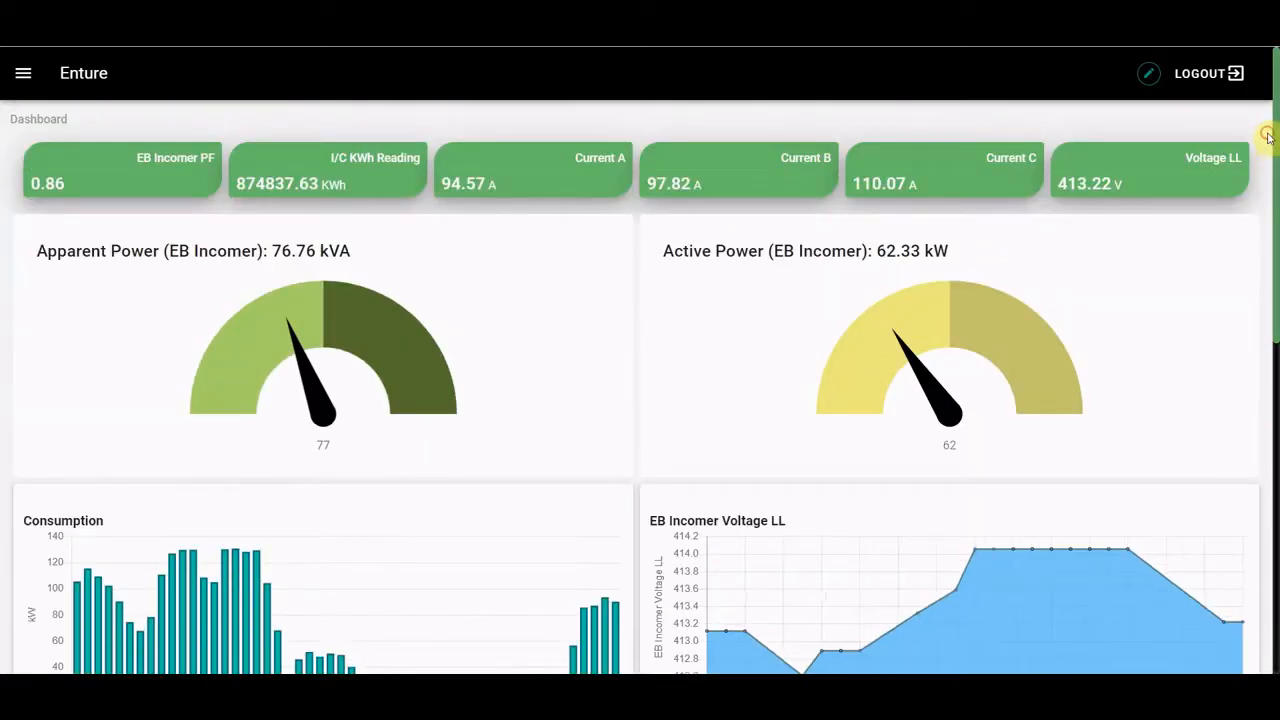
right_click(764, 340)
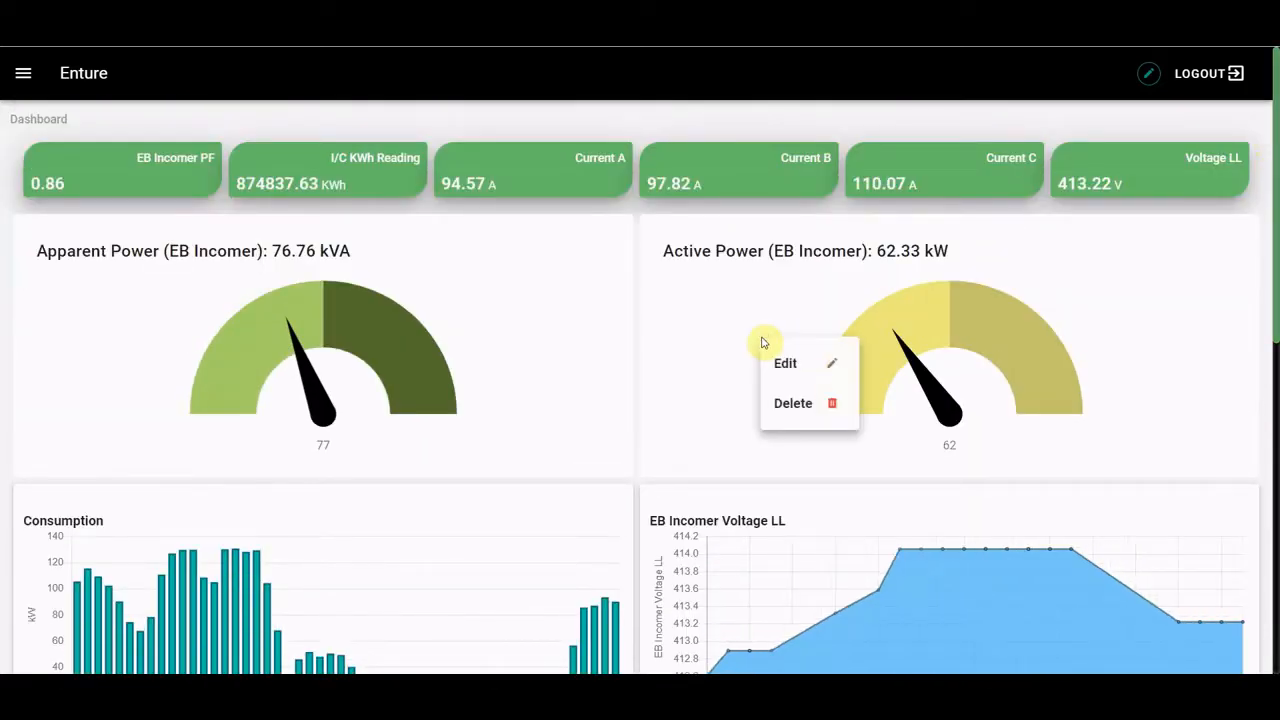
left_click(510, 172)
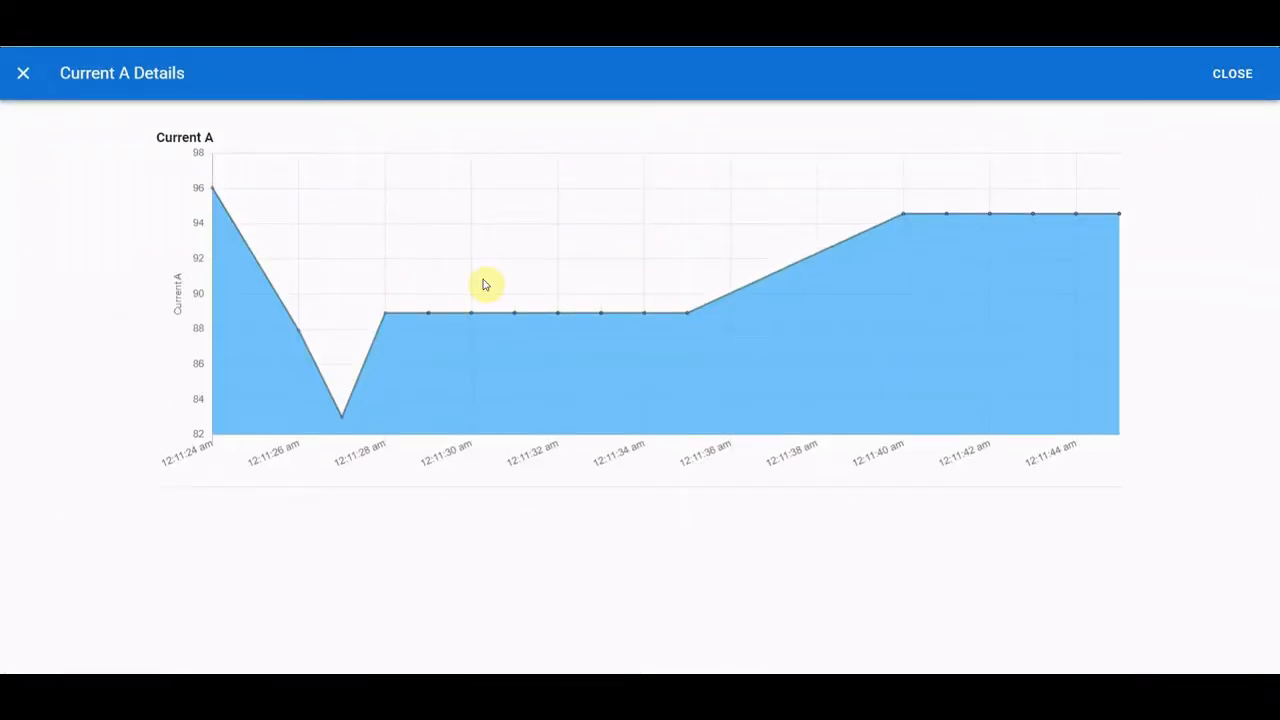
left_click(1257, 89)
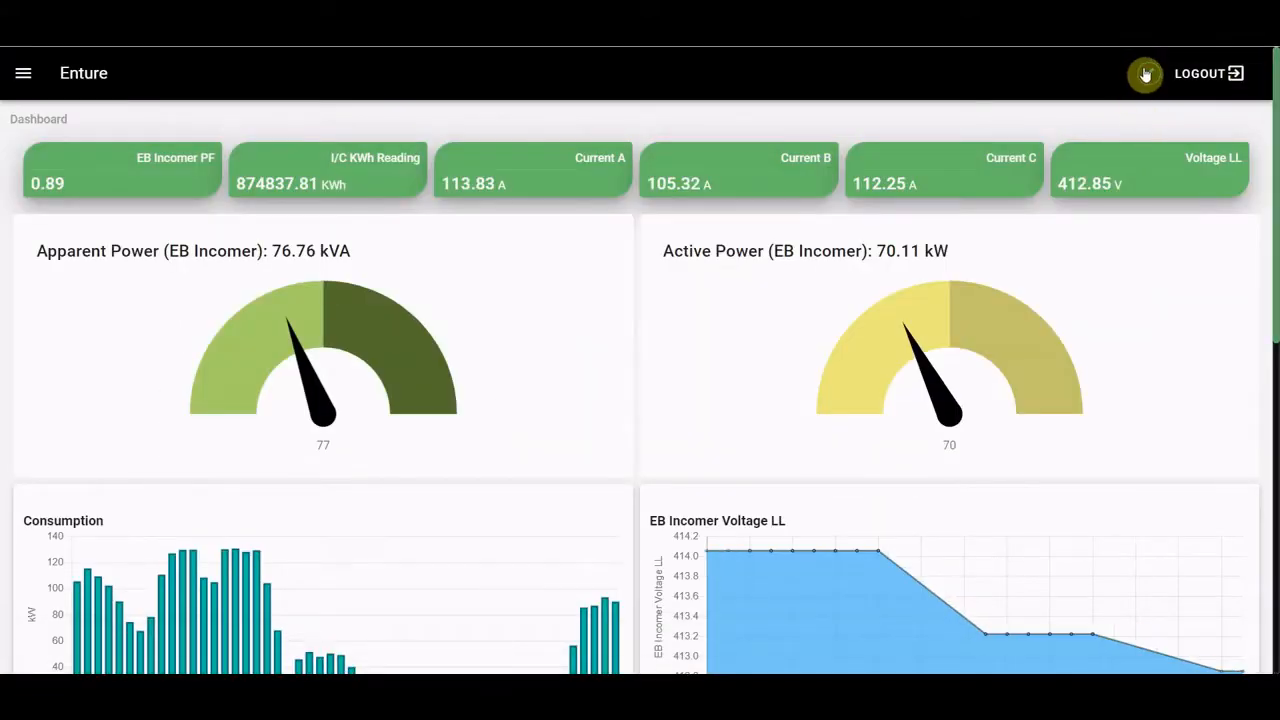
Step: Enable dashboard editing, check which types a new dashboard element can have, and close the form without submitting
left_click(1149, 82)
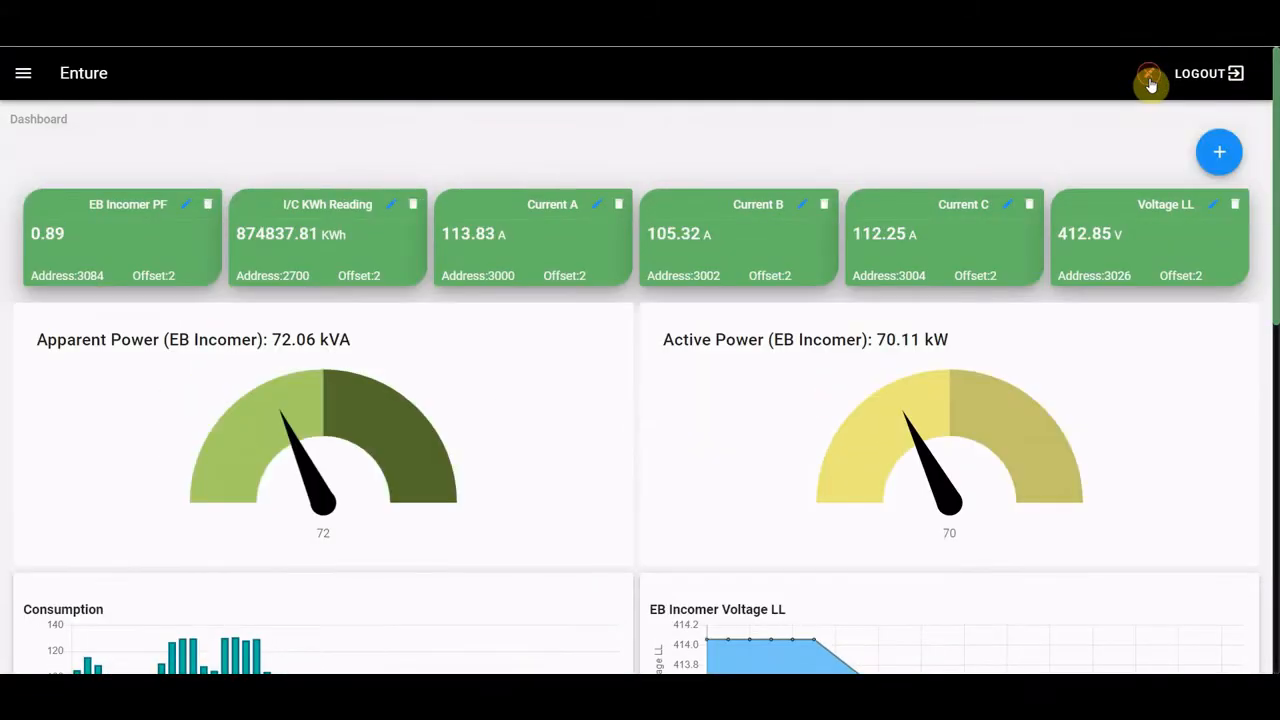
left_click(1220, 156)
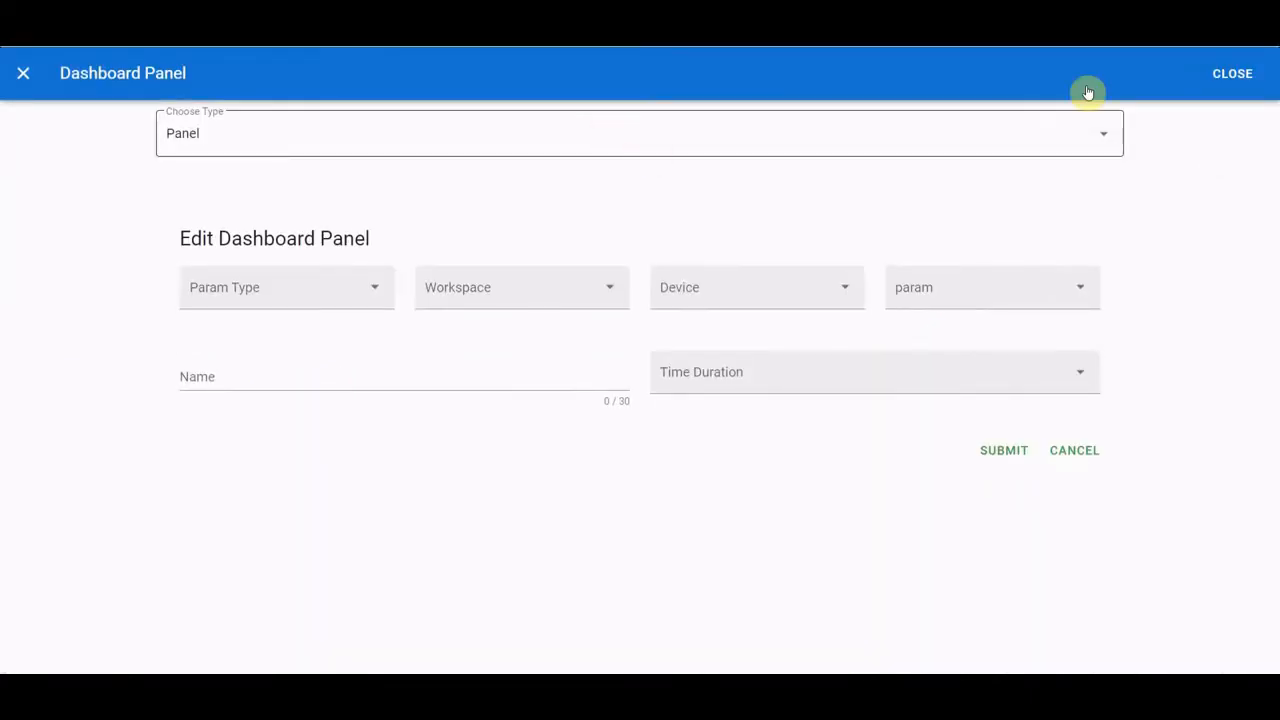
left_click(1098, 142)
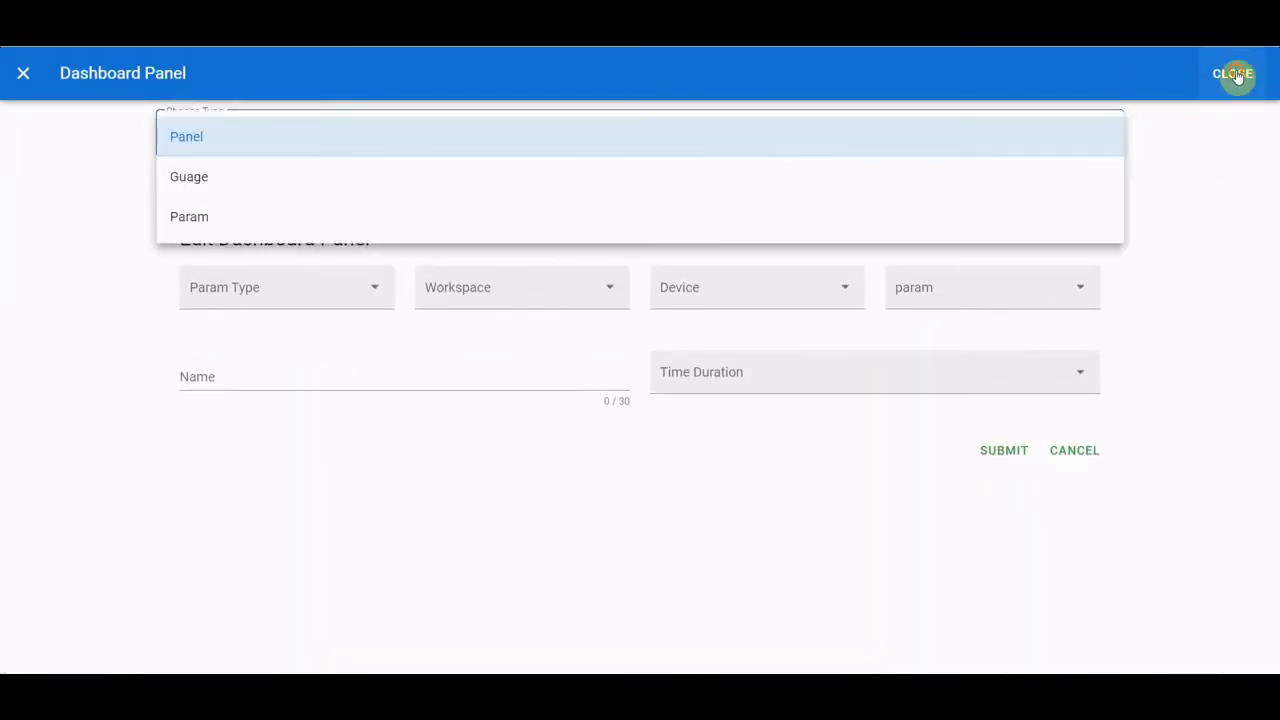
left_click(1232, 74)
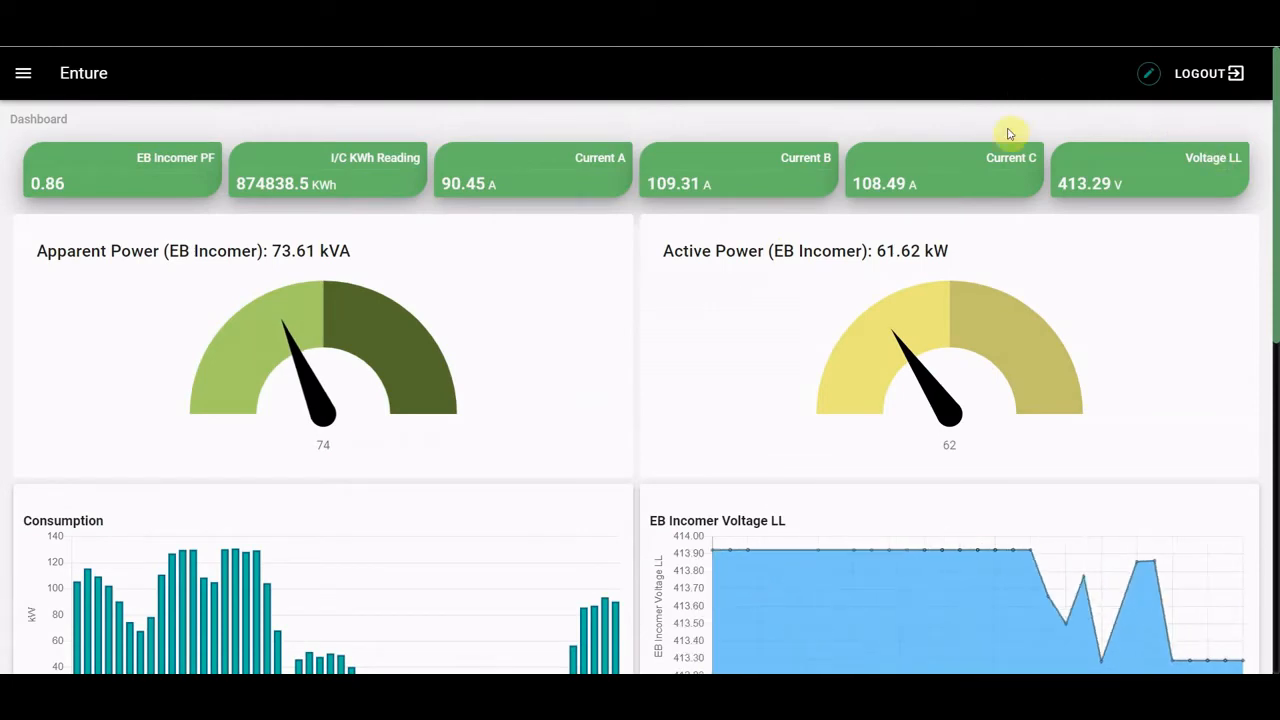
Step: Examine the Consumption, EB Incomer Voltage LL, Active Power Incomer and Lighting DB Consumption charts on the dashboard
left_click_drag(1276, 155, 1277, 250)
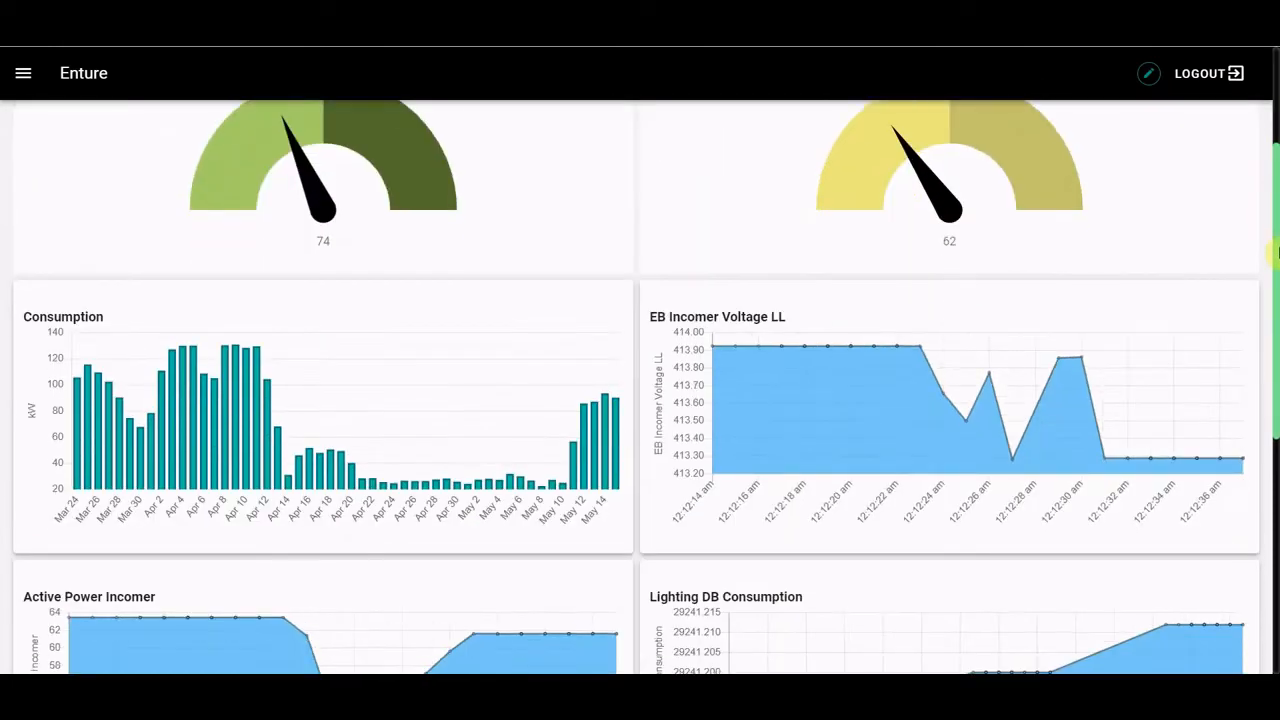
scroll(1255, 265, "down", 2)
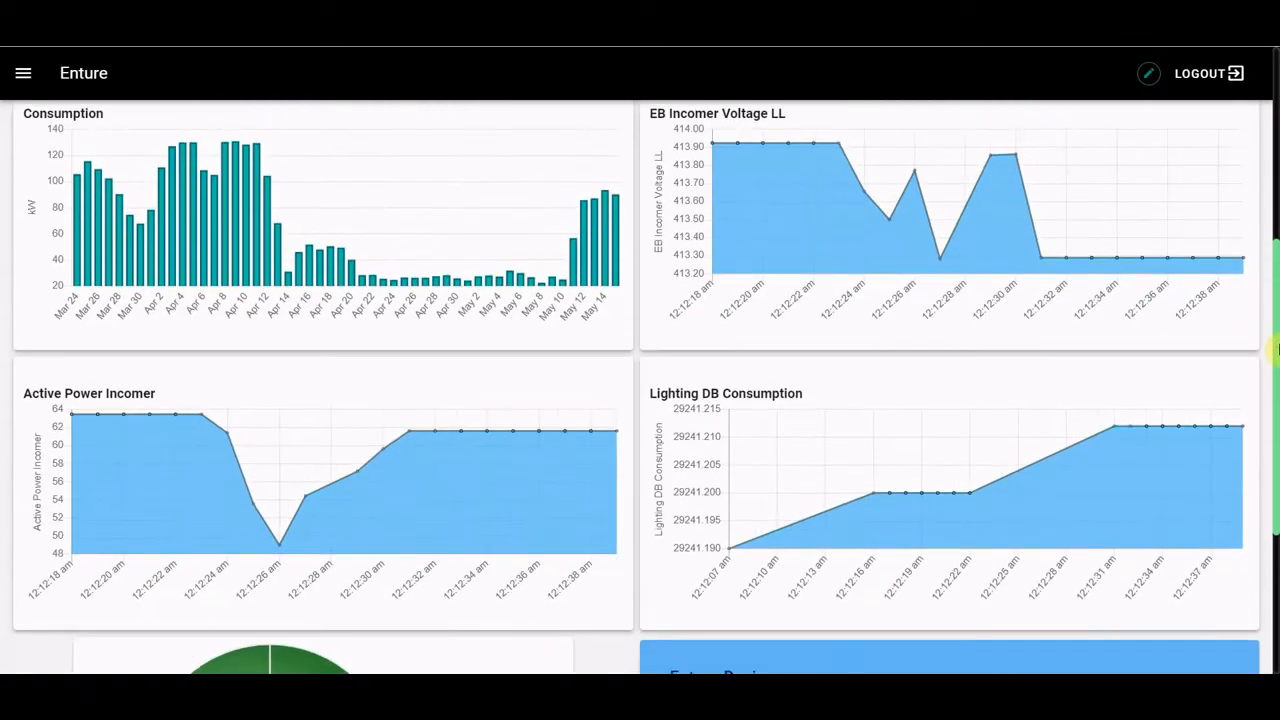
scroll(1245, 190, "up", 5)
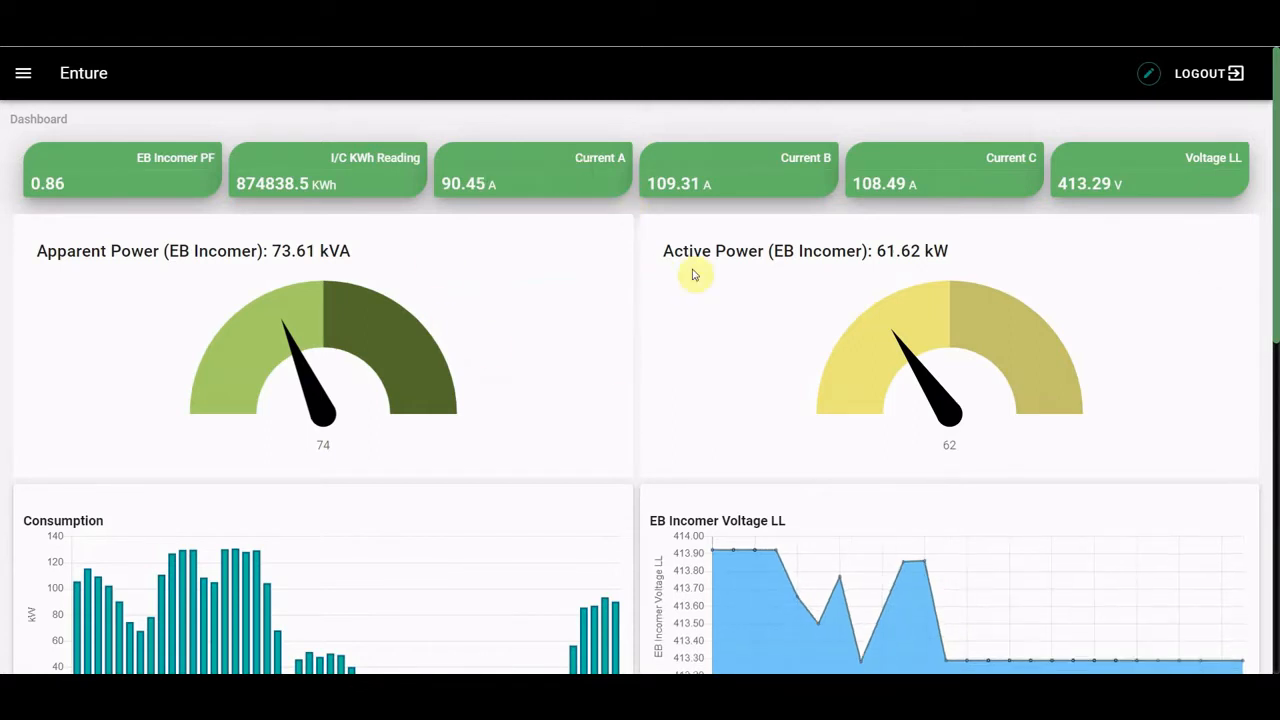
Step: Open the Monitor page and choose Pultrusion Line as the workspace to monitor
left_click(30, 86)
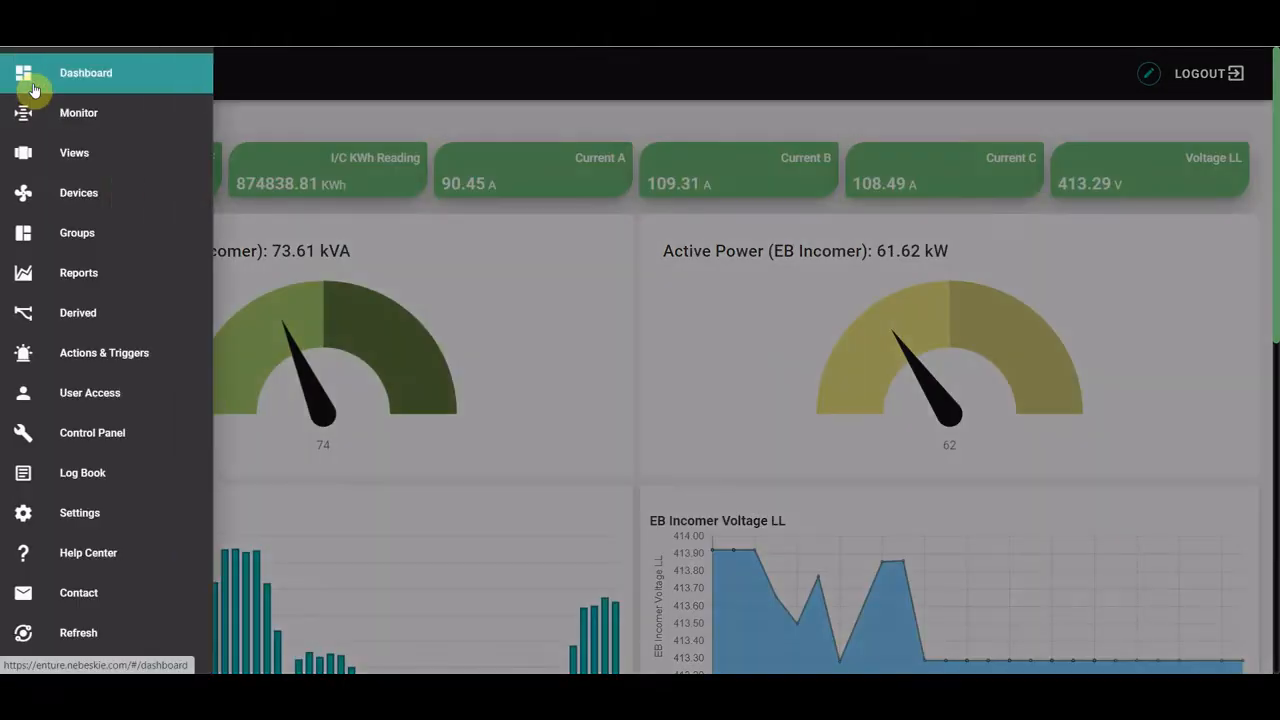
left_click(64, 121)
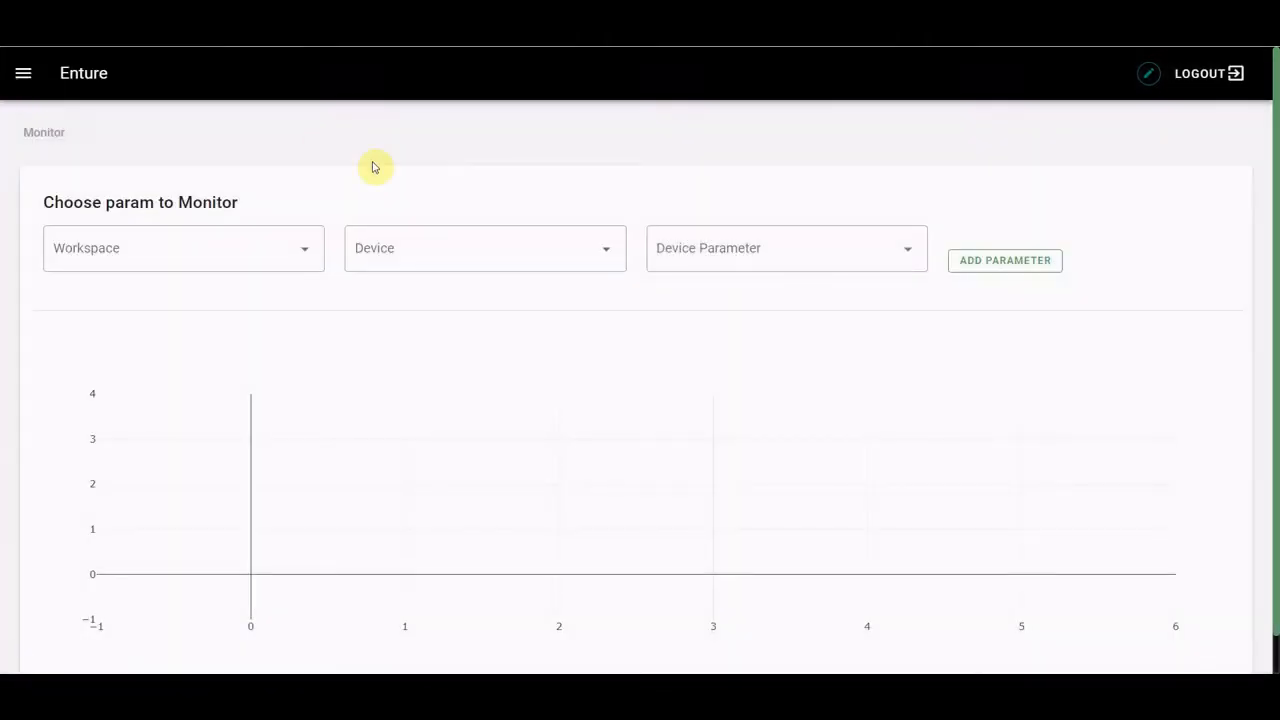
left_click(271, 249)
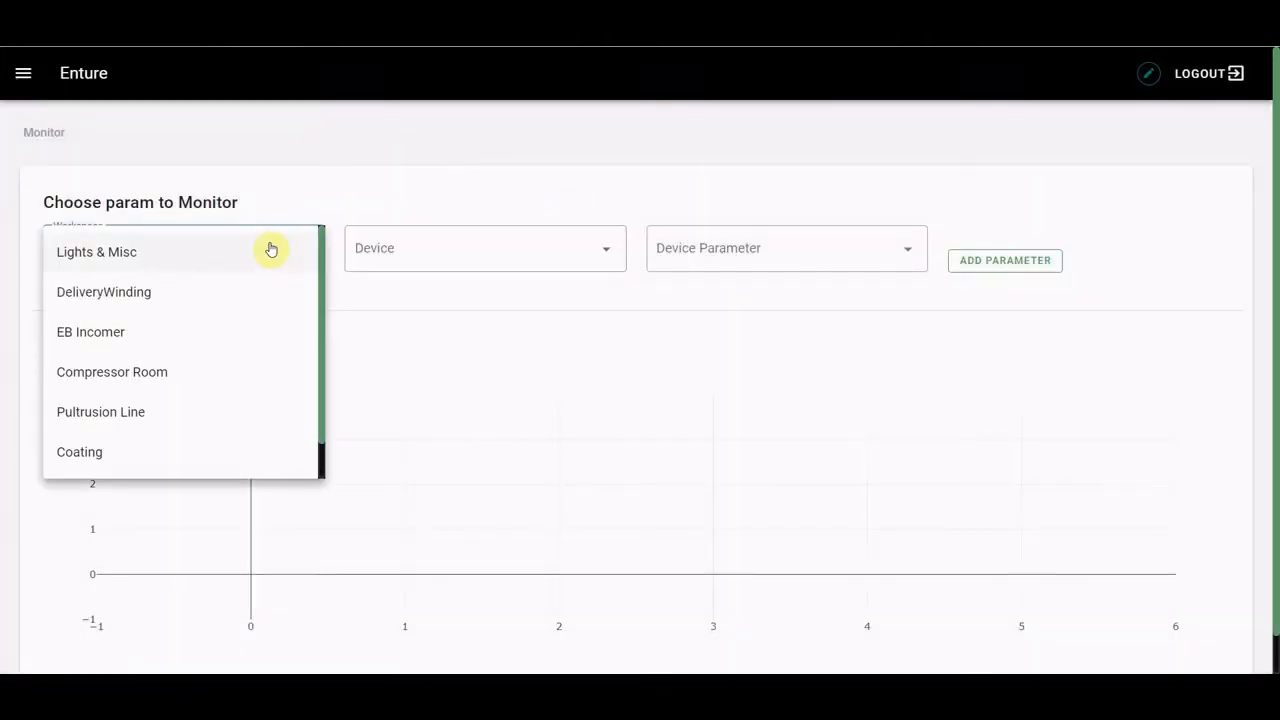
left_click(240, 375)
left_click(290, 268)
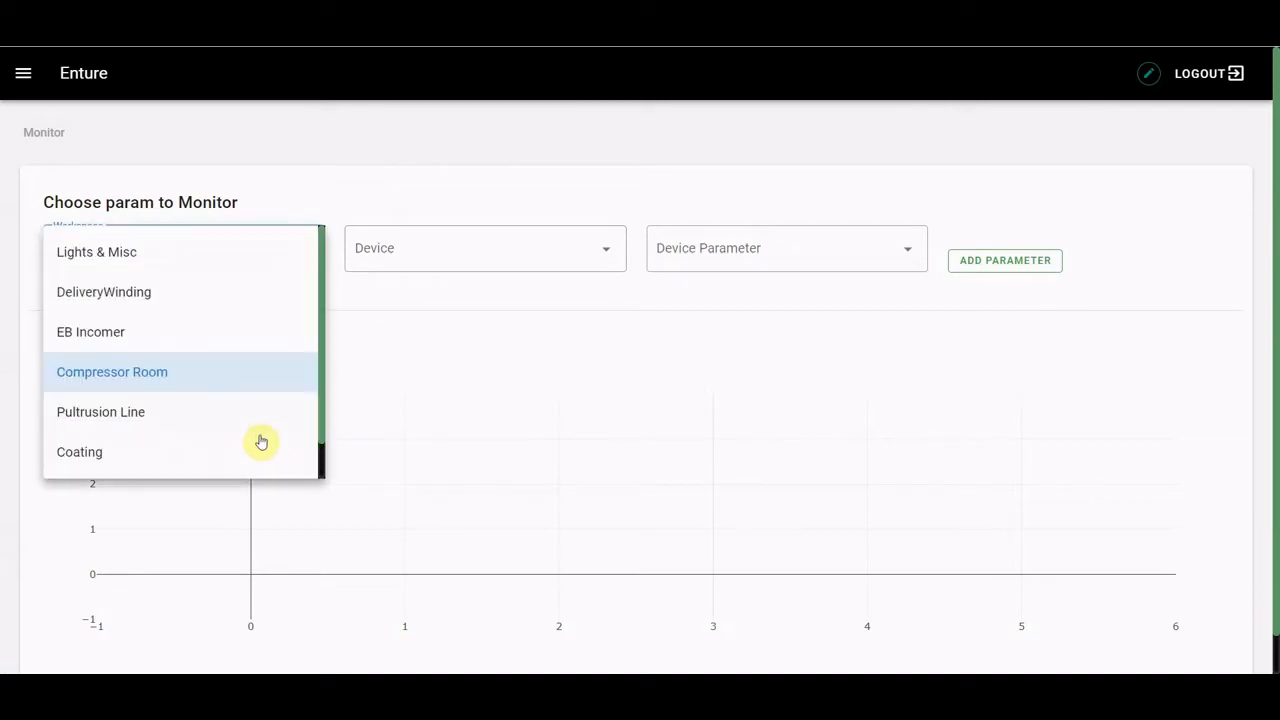
left_click(229, 411)
Step: Add the Active Power parameter of device ARP Line 2 to the monitoring chart
left_click(491, 264)
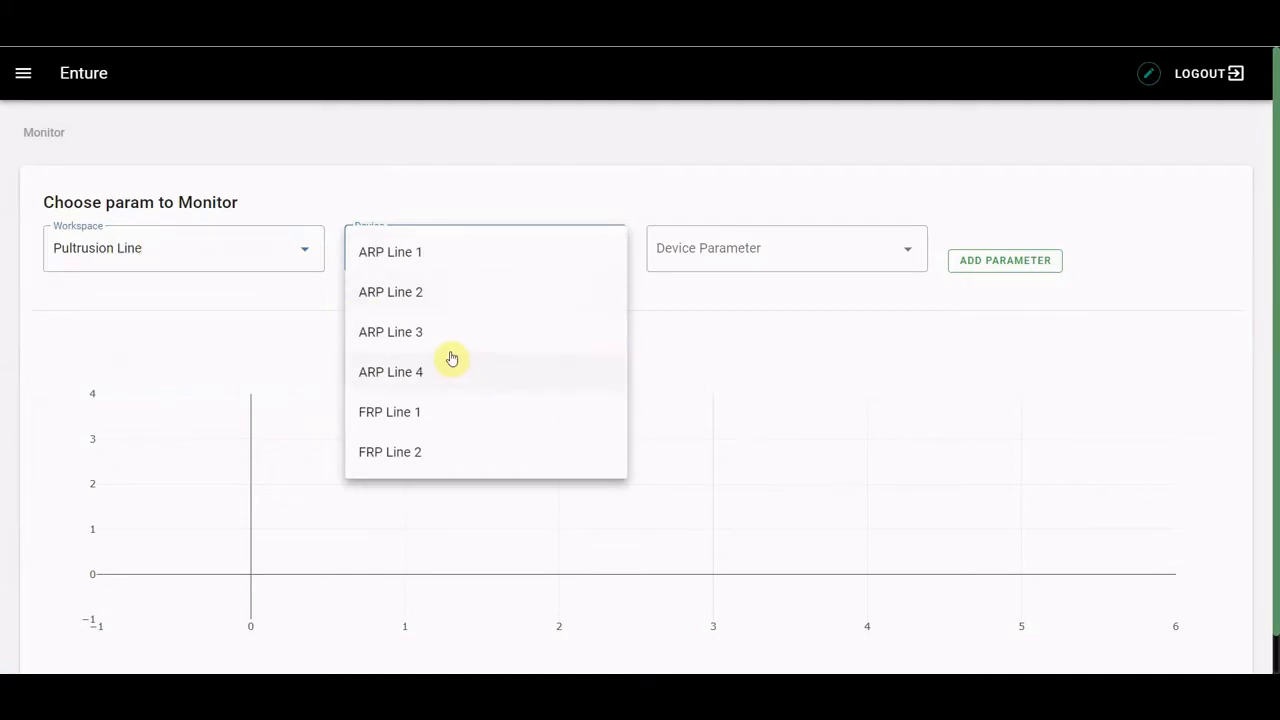
left_click(423, 297)
left_click(687, 257)
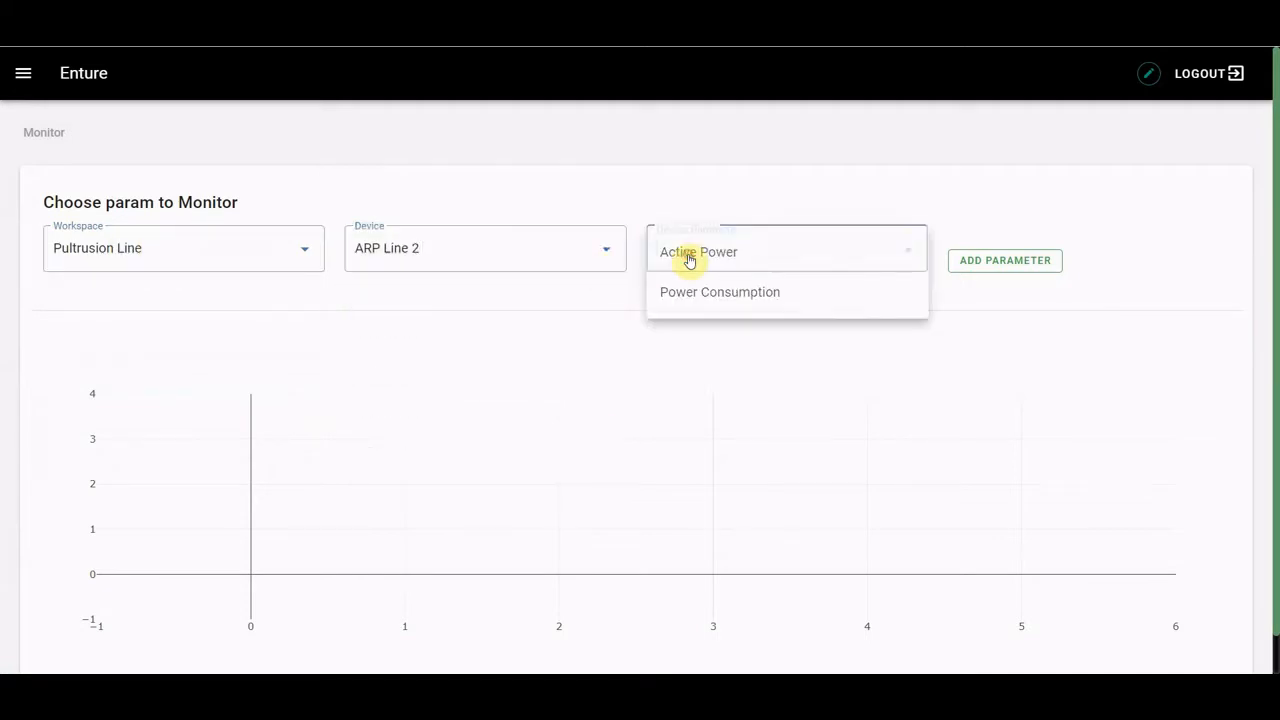
left_click(687, 257)
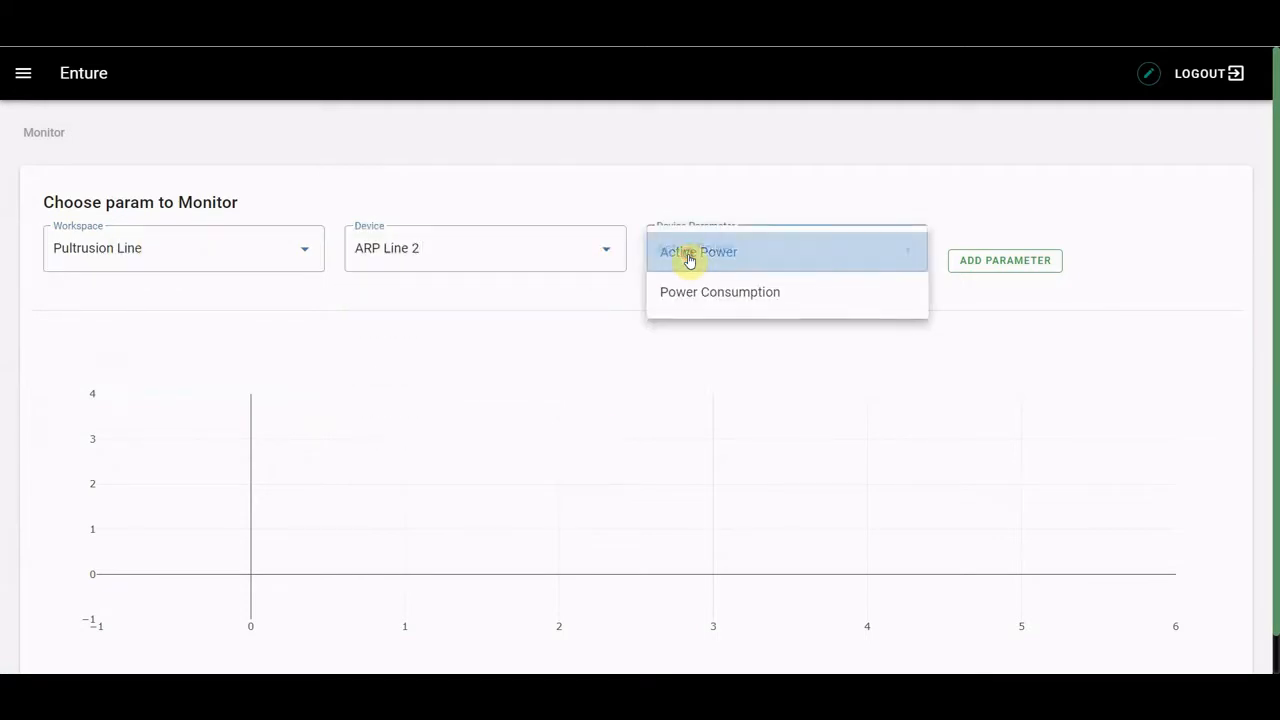
left_click(1027, 268)
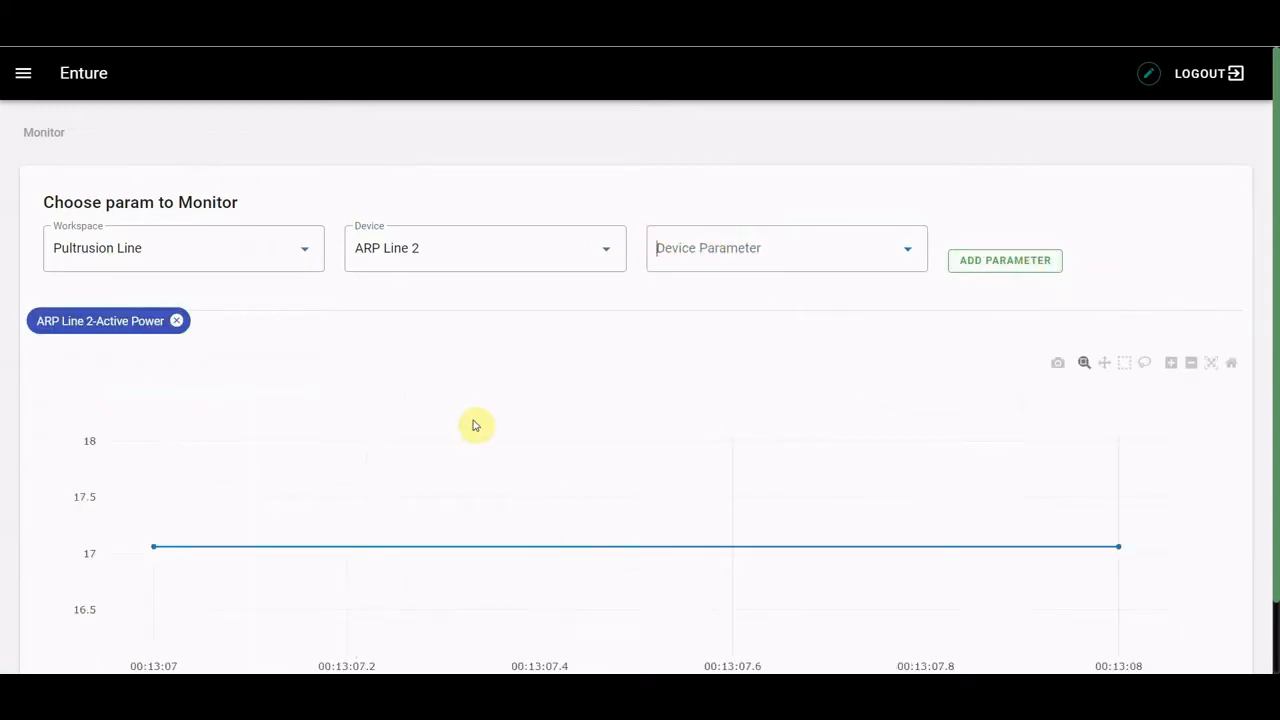
Step: Add the Active Power parameter of ARP Line 3 to the chart and compare both lines' curves
left_click(491, 242)
left_click(468, 331)
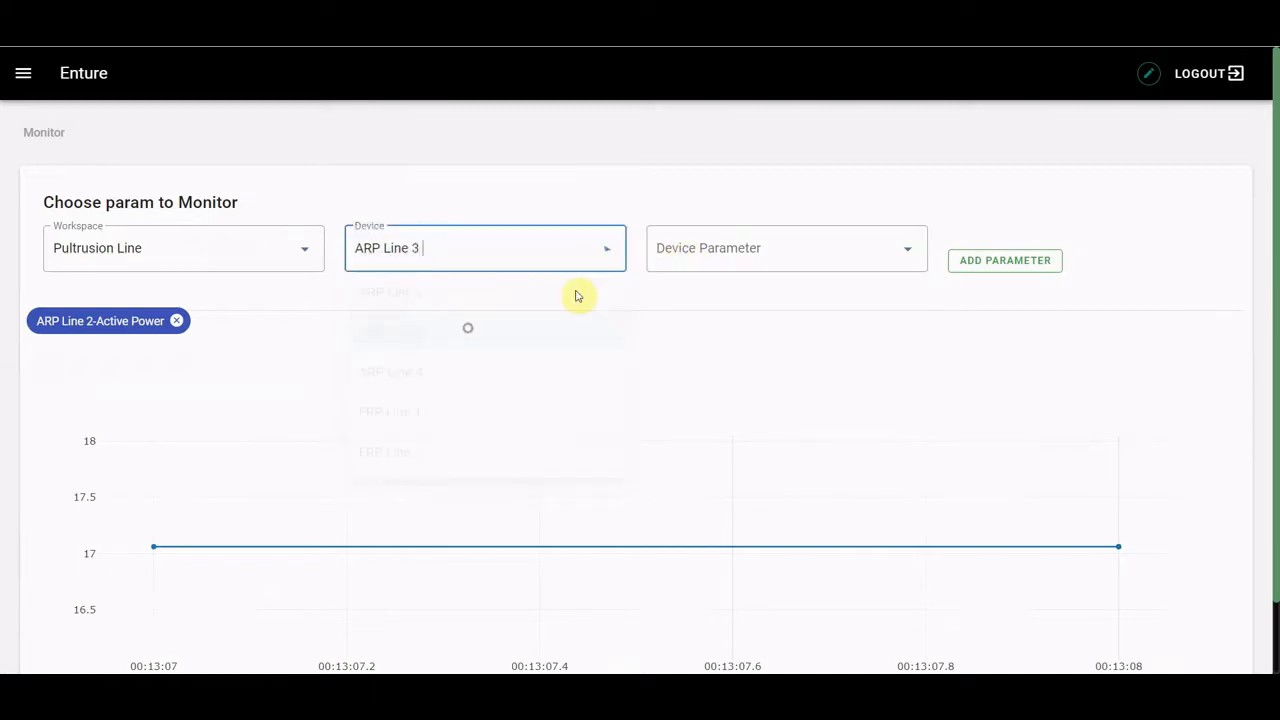
left_click(716, 254)
left_click(716, 252)
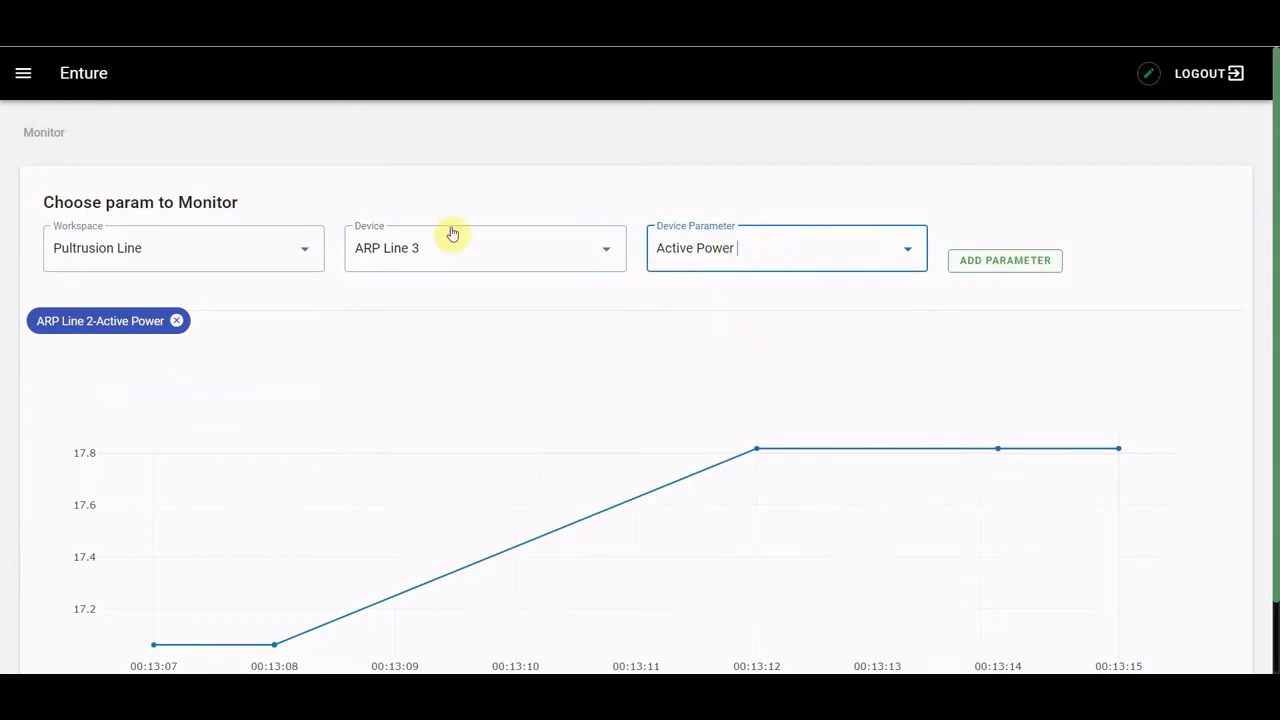
left_click(1005, 262)
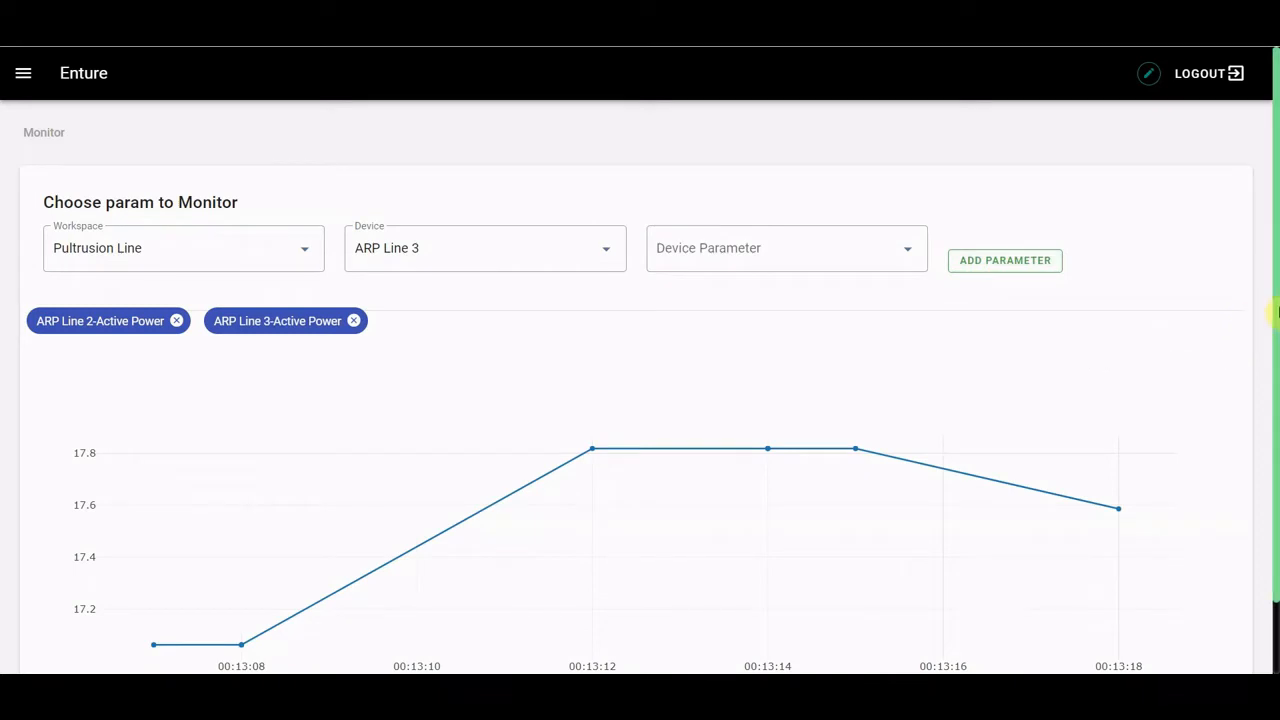
left_click_drag(1277, 313, 1276, 380)
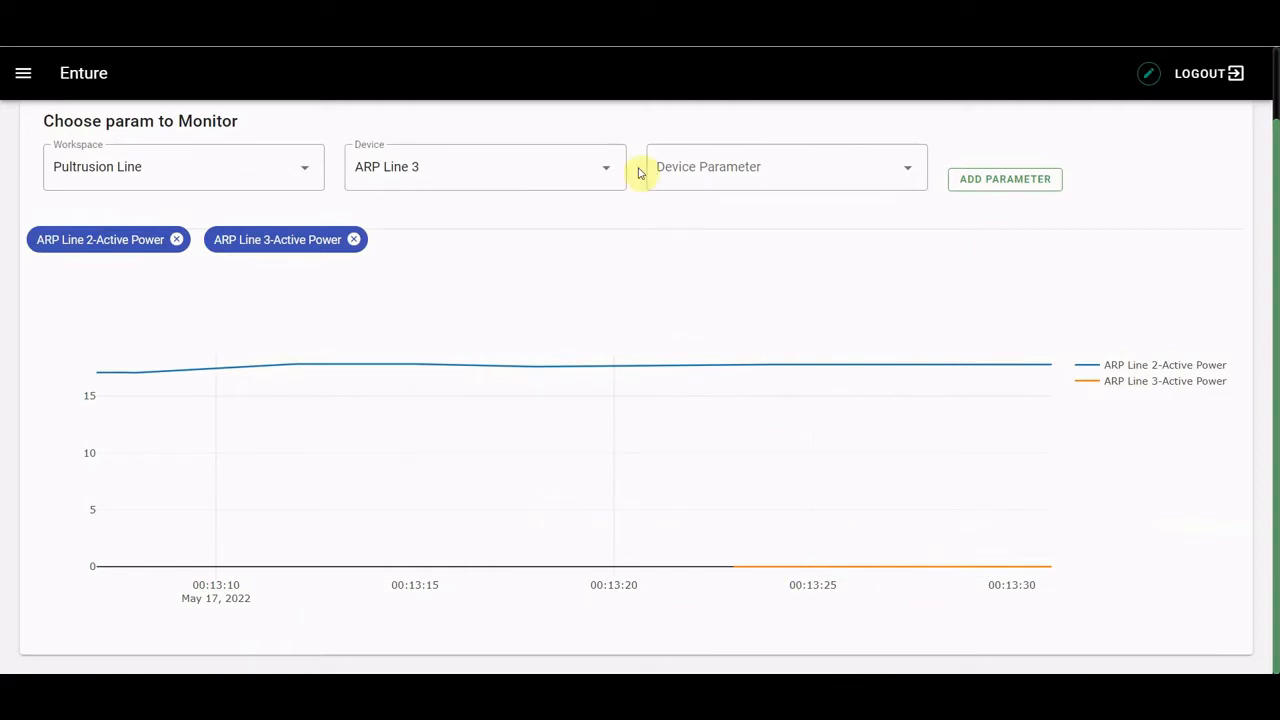
left_click_drag(1277, 425, 1275, 231)
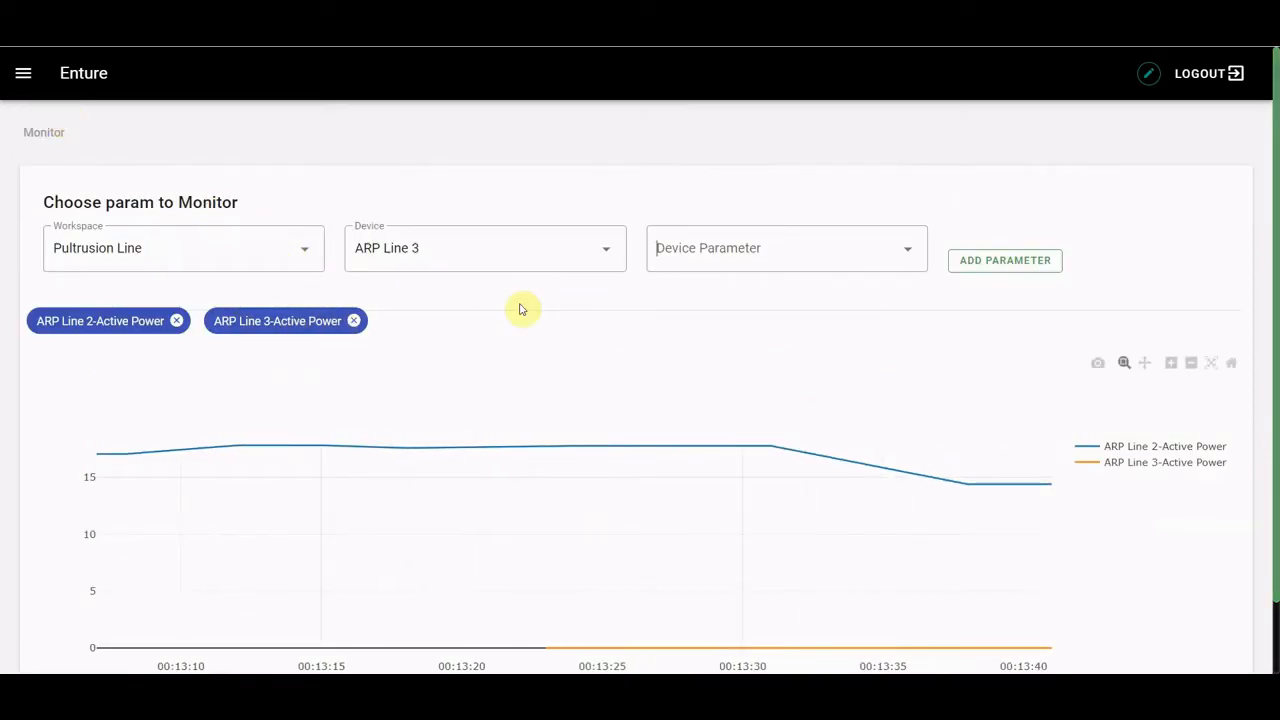
Step: Open the Views page, inspect the editing options of the Active Power - Pultrusion table, and discard the edit
left_click(30, 86)
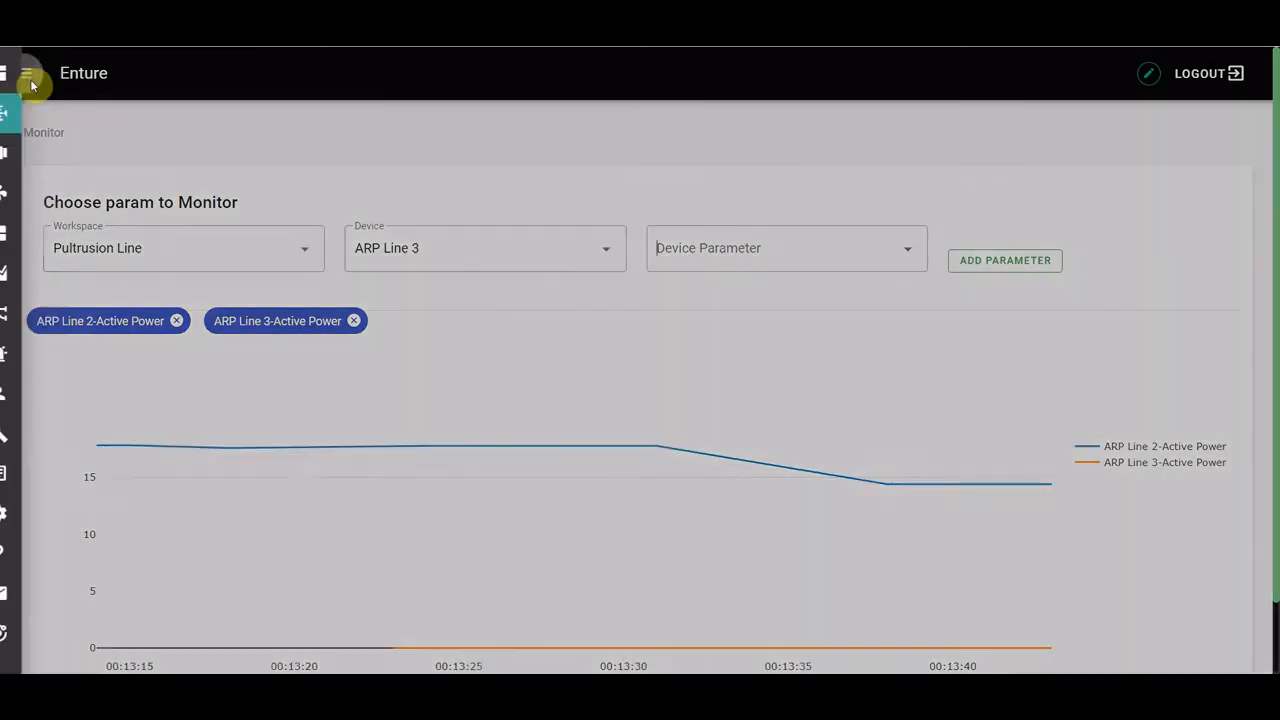
left_click(70, 155)
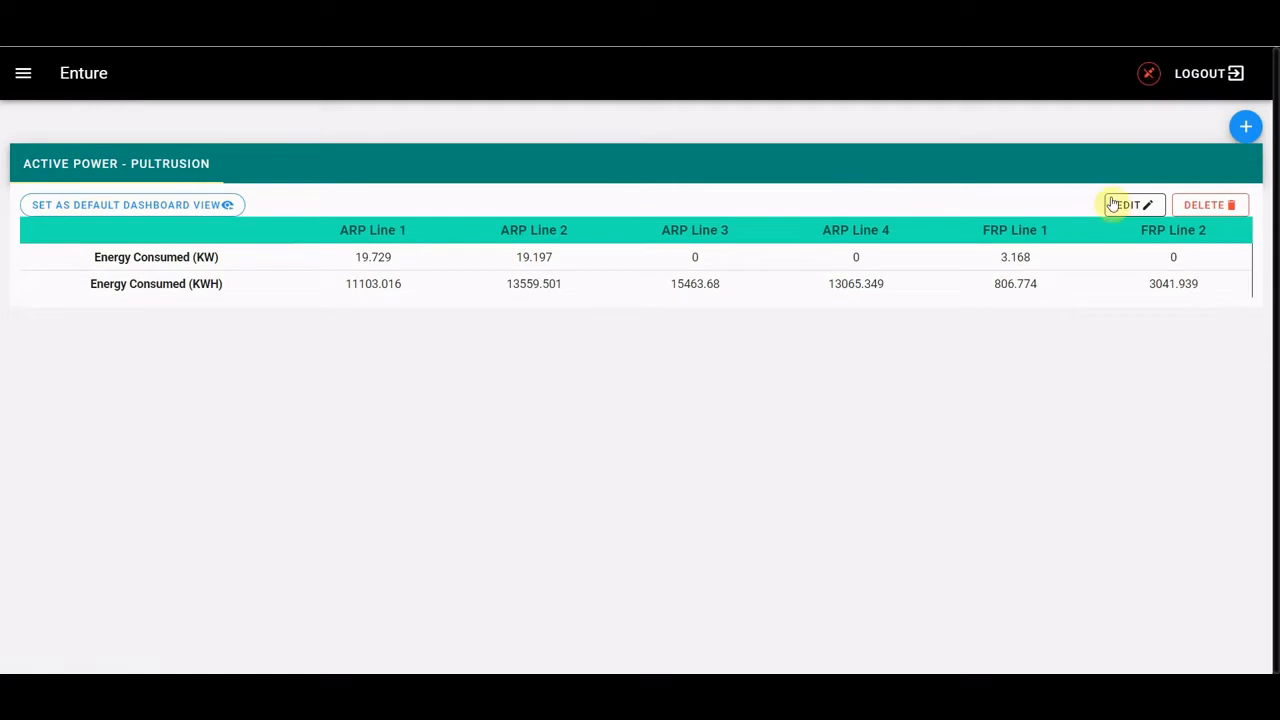
left_click(1122, 204)
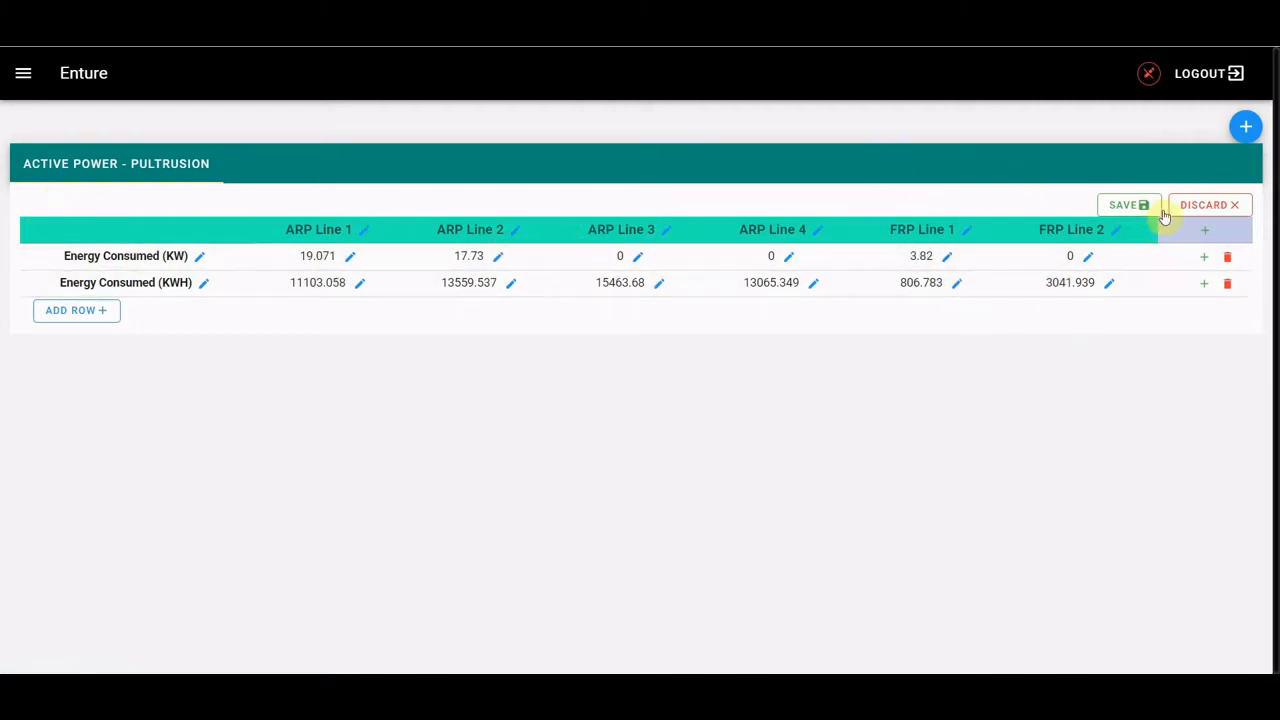
left_click(1203, 207)
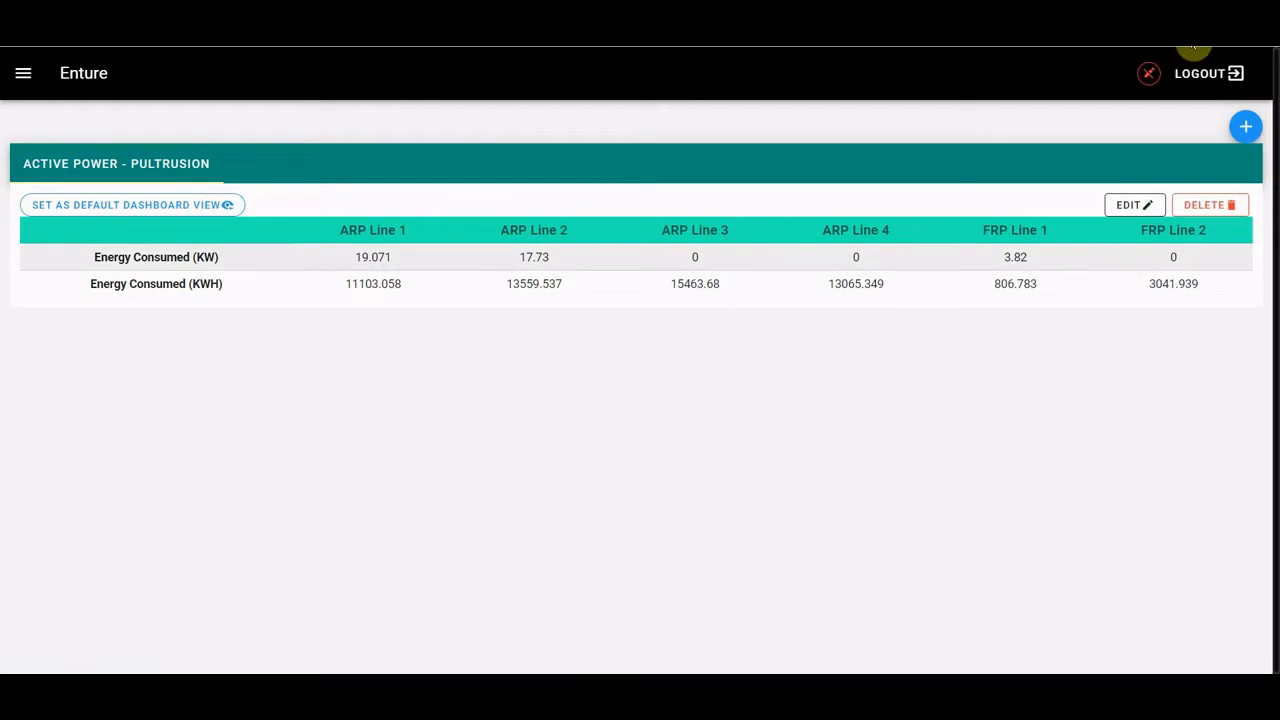
left_click(1148, 73)
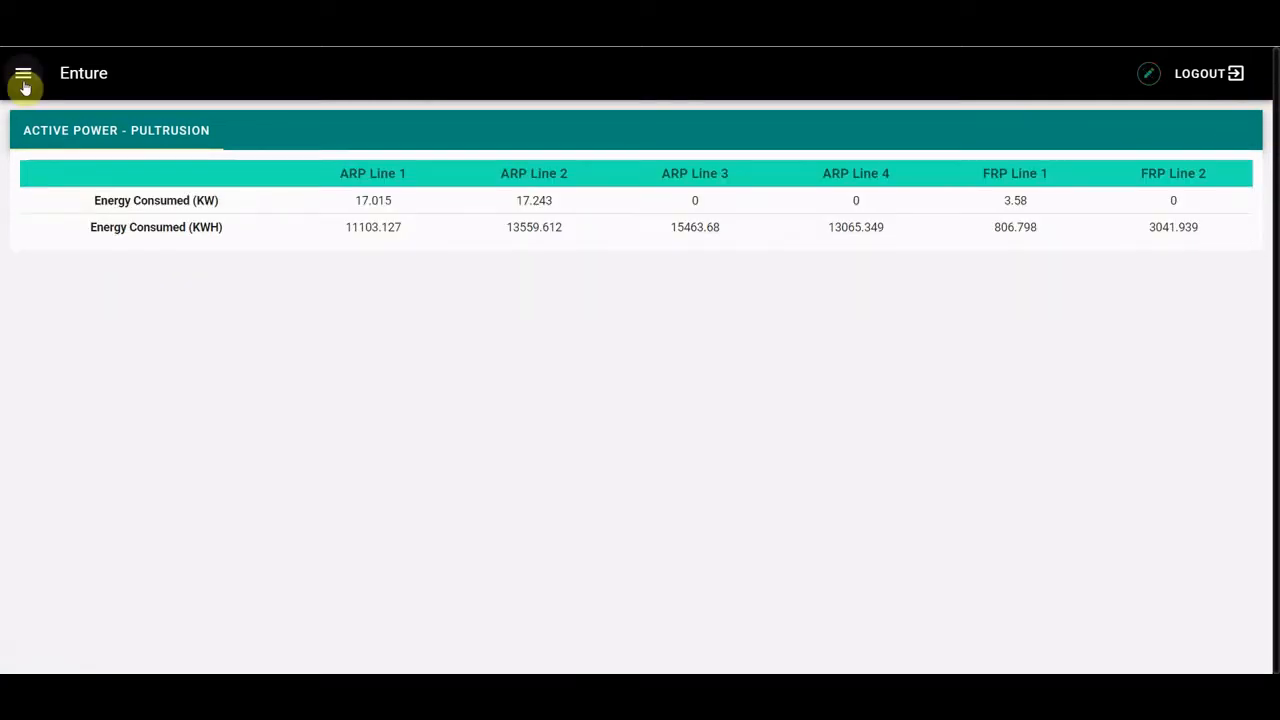
Step: Open the Devices page and expand the EB Incomer workspace to show its devices
left_click(23, 80)
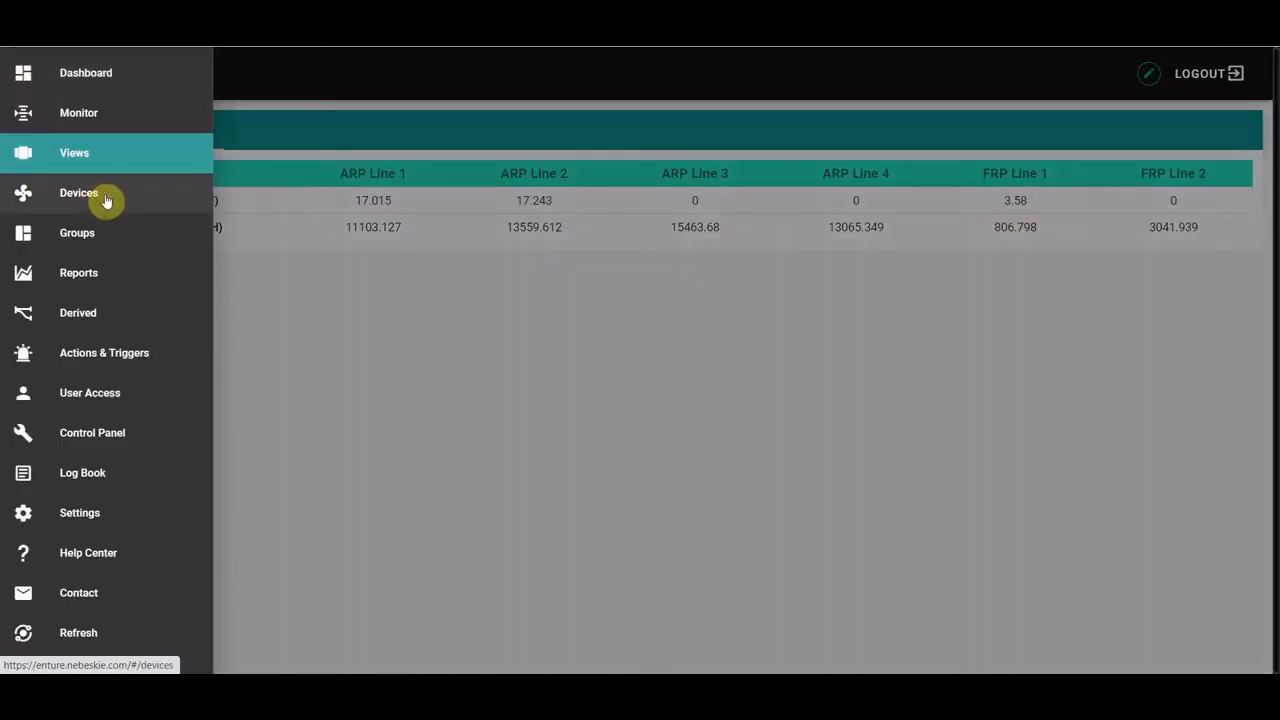
left_click(106, 197)
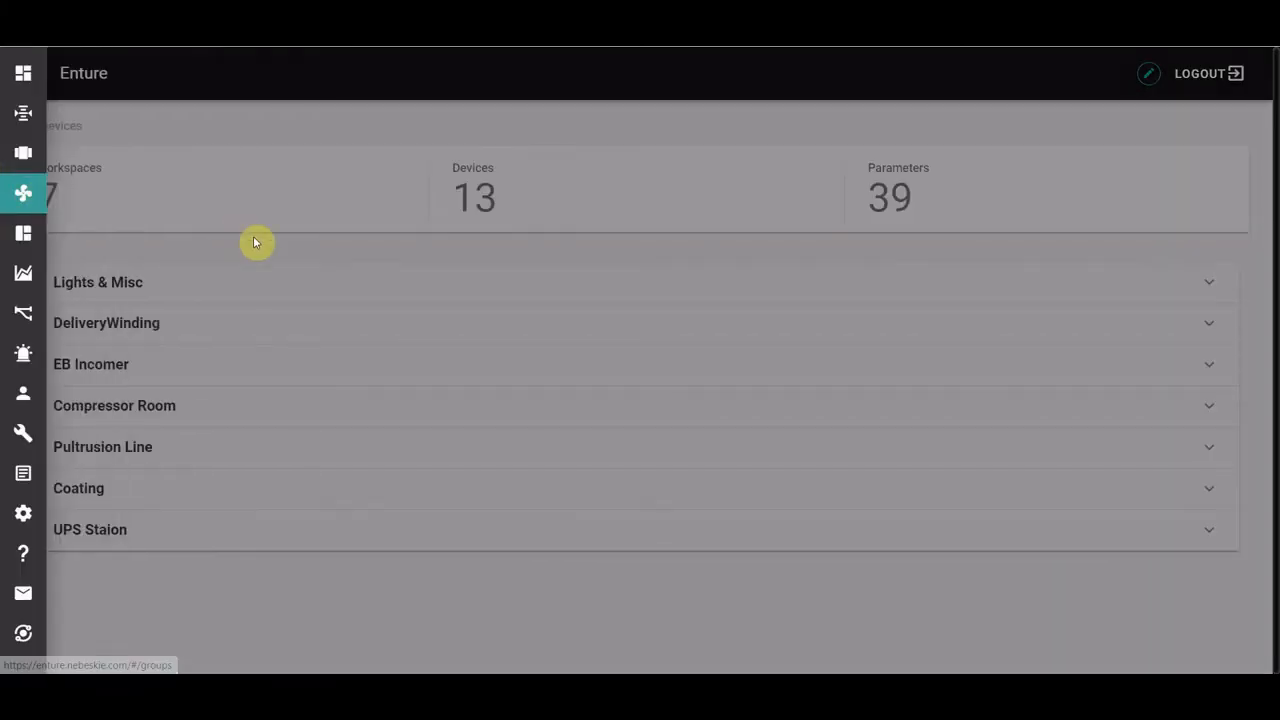
left_click(254, 240)
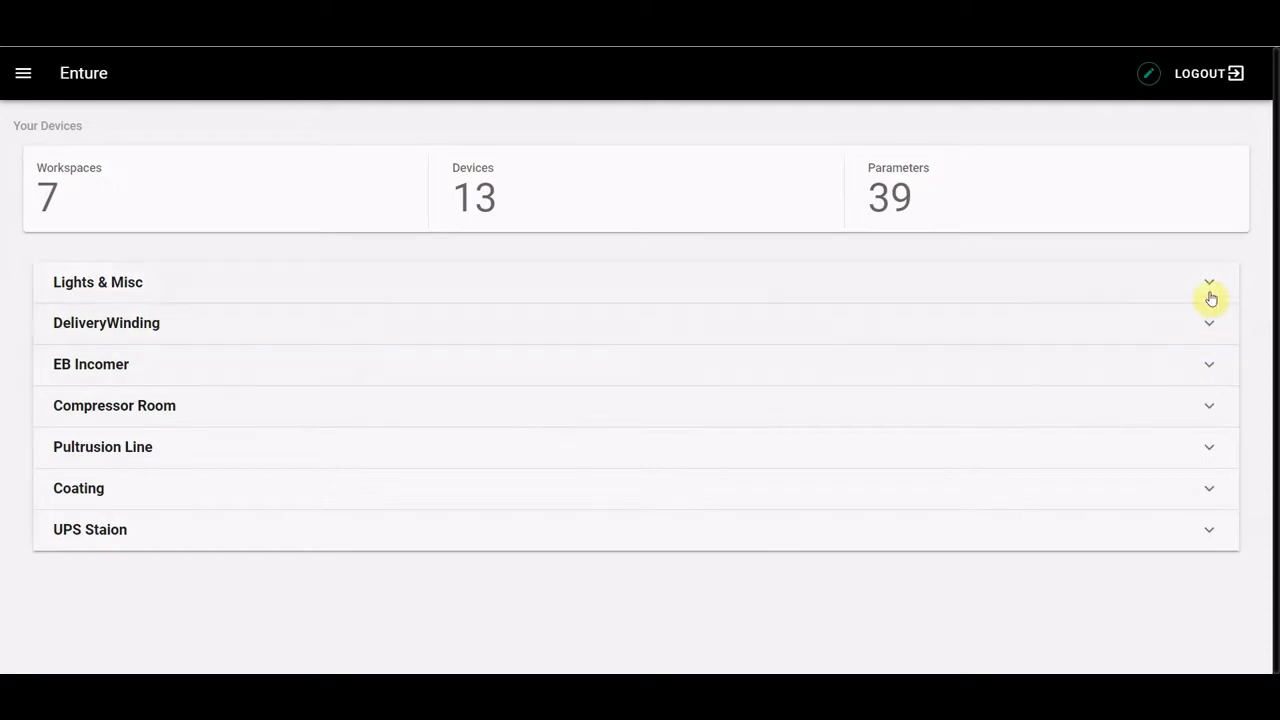
left_click(1209, 375)
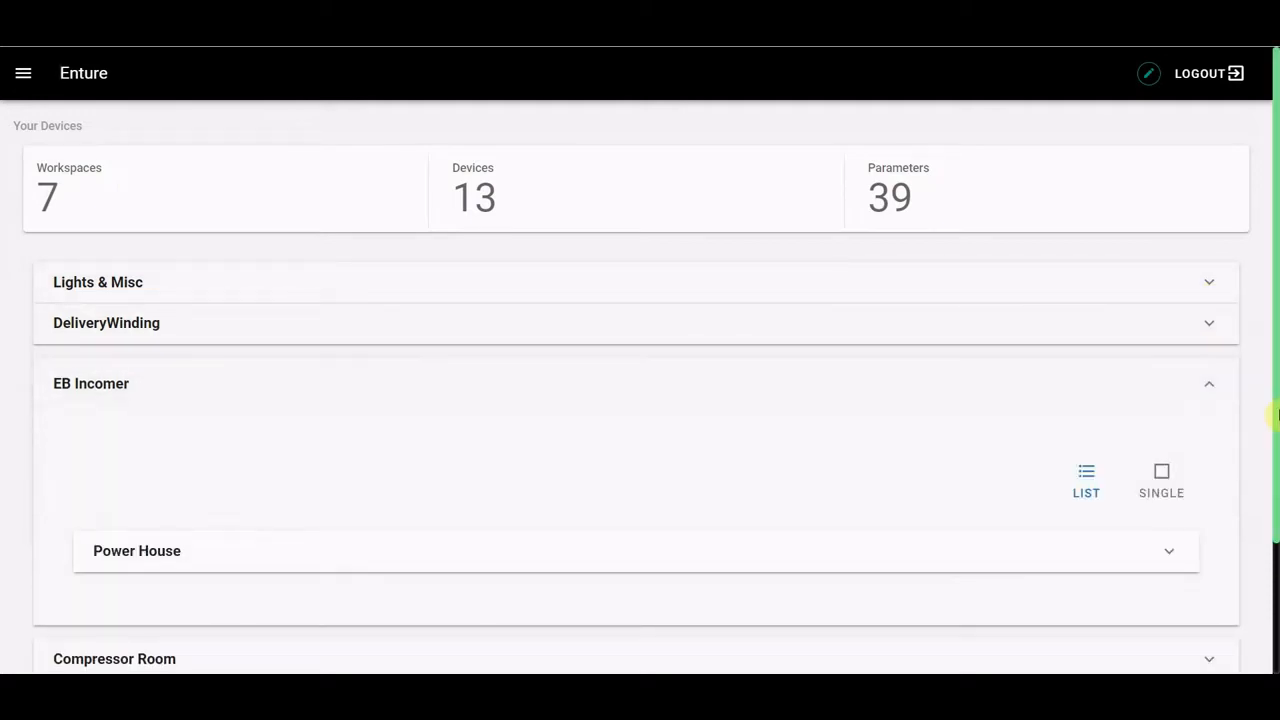
Step: Expand the Power House device, view the Current B details chart, and close it
scroll(1277, 453, "down", 1)
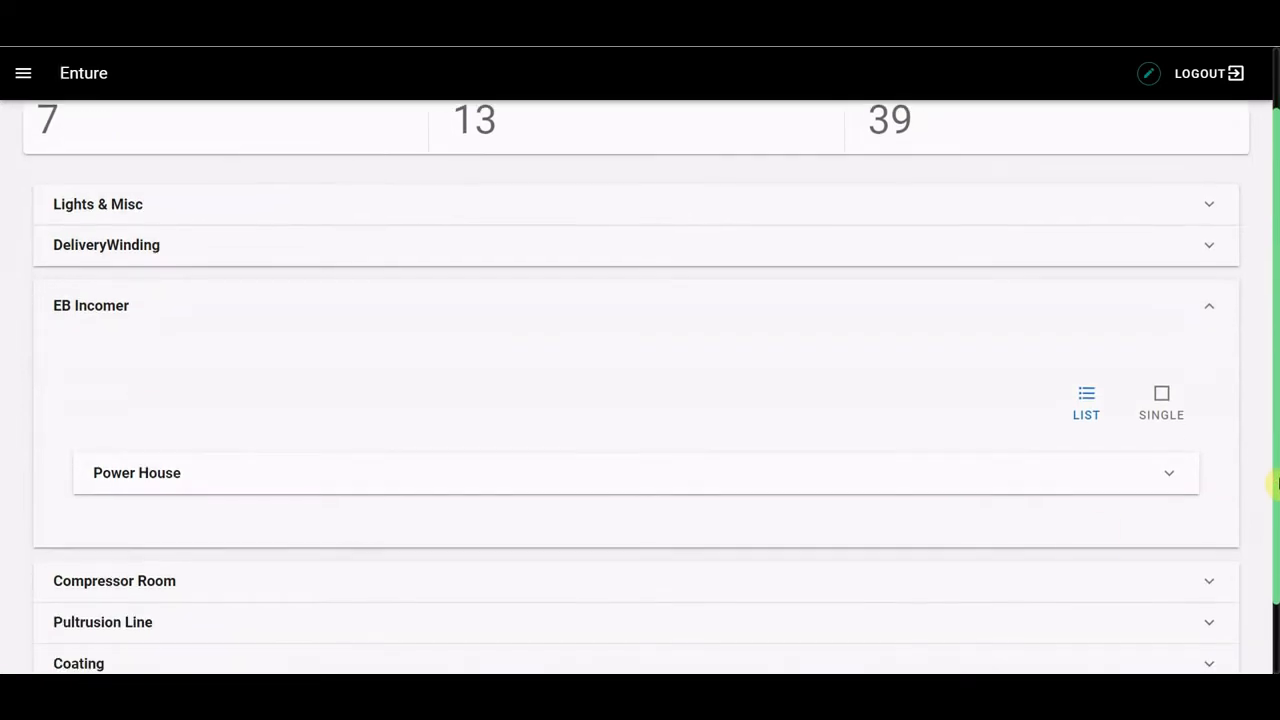
left_click(1110, 483)
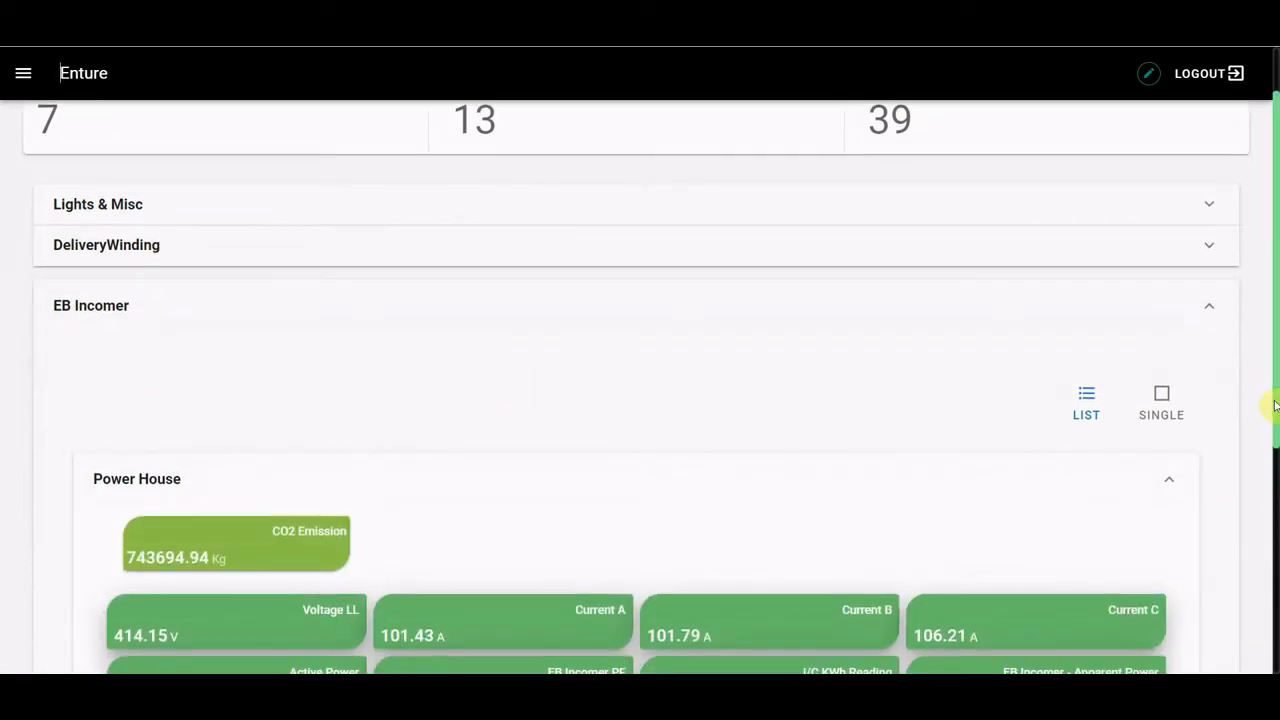
scroll(1275, 405, "down", 2)
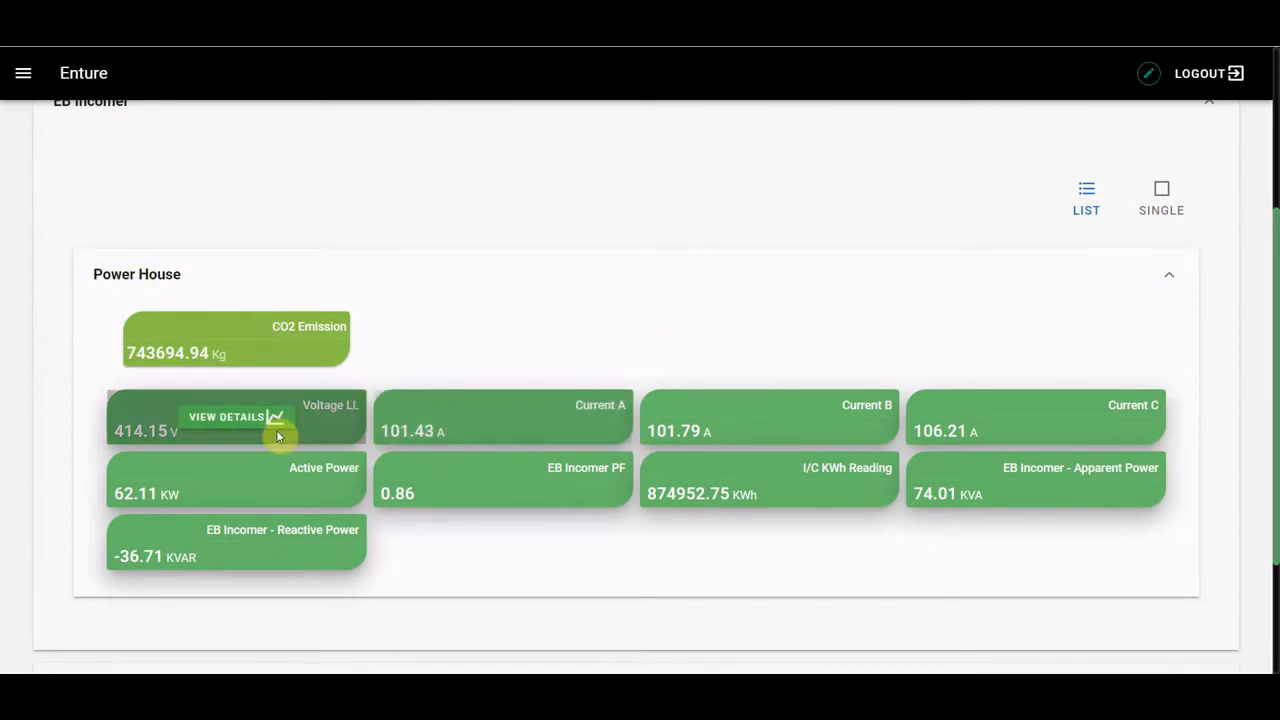
left_click(778, 430)
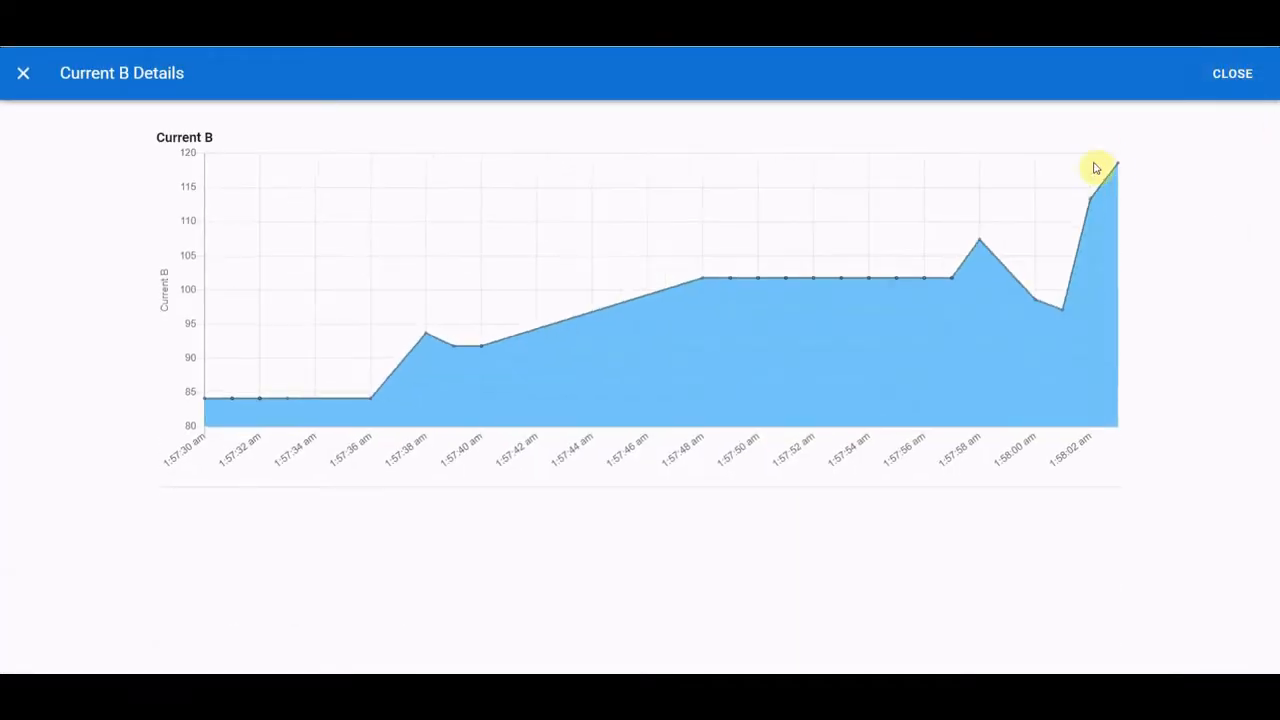
left_click(1245, 74)
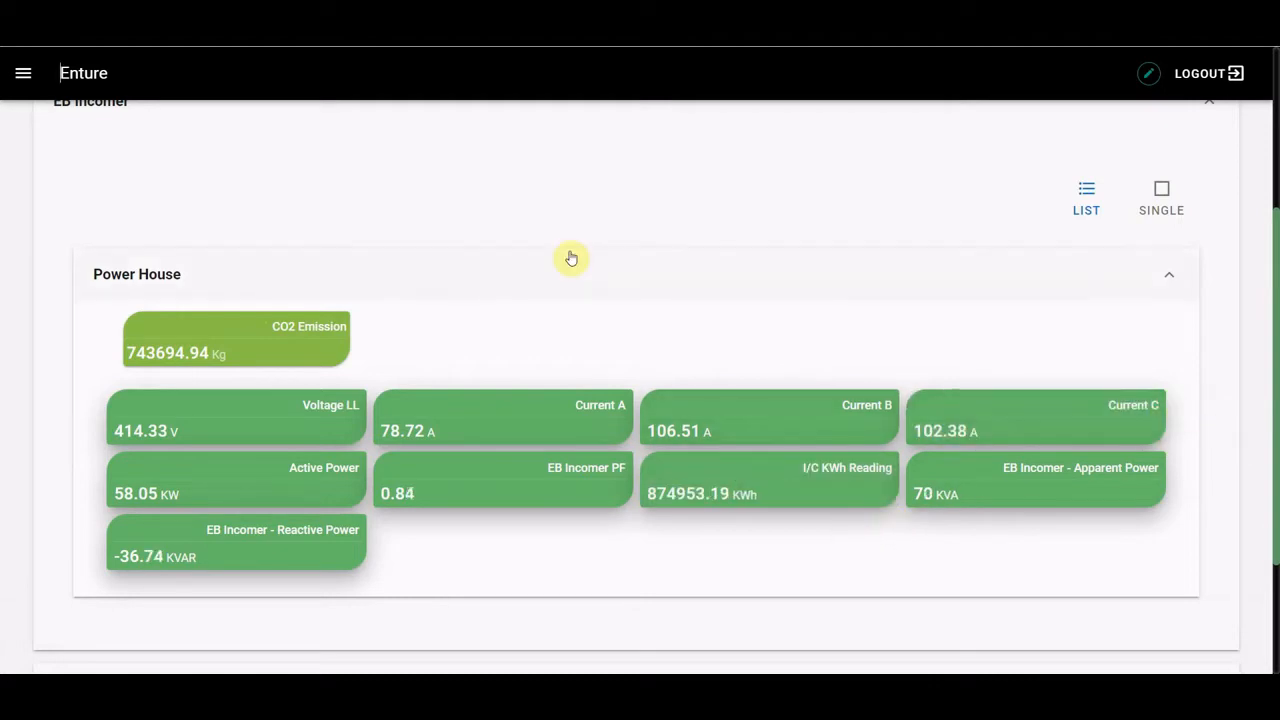
Step: Enable edit mode and inspect the Modbus device form's connection types and the MQTT device form, cancelling both without creating a device
mouse_move(1276, 340)
left_mouse_down()
mouse_move(1276, 262)
mouse_move(1277, 330)
left_mouse_up()
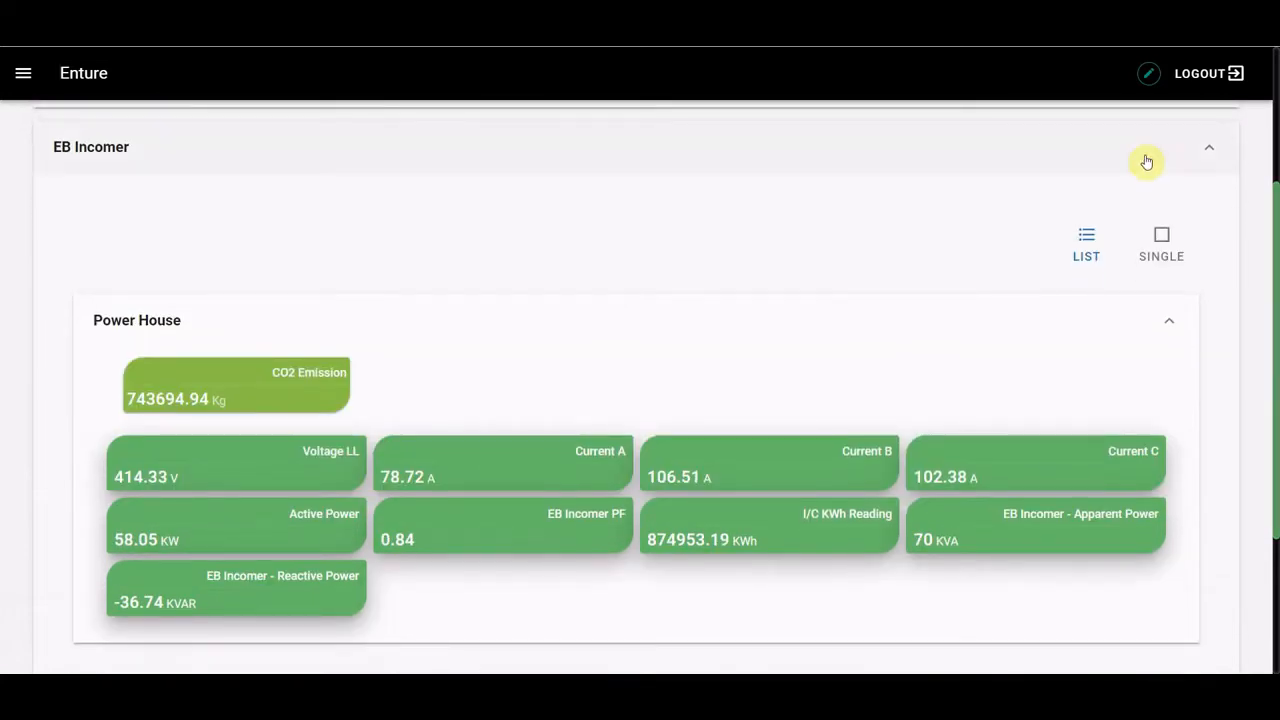
left_click(1148, 86)
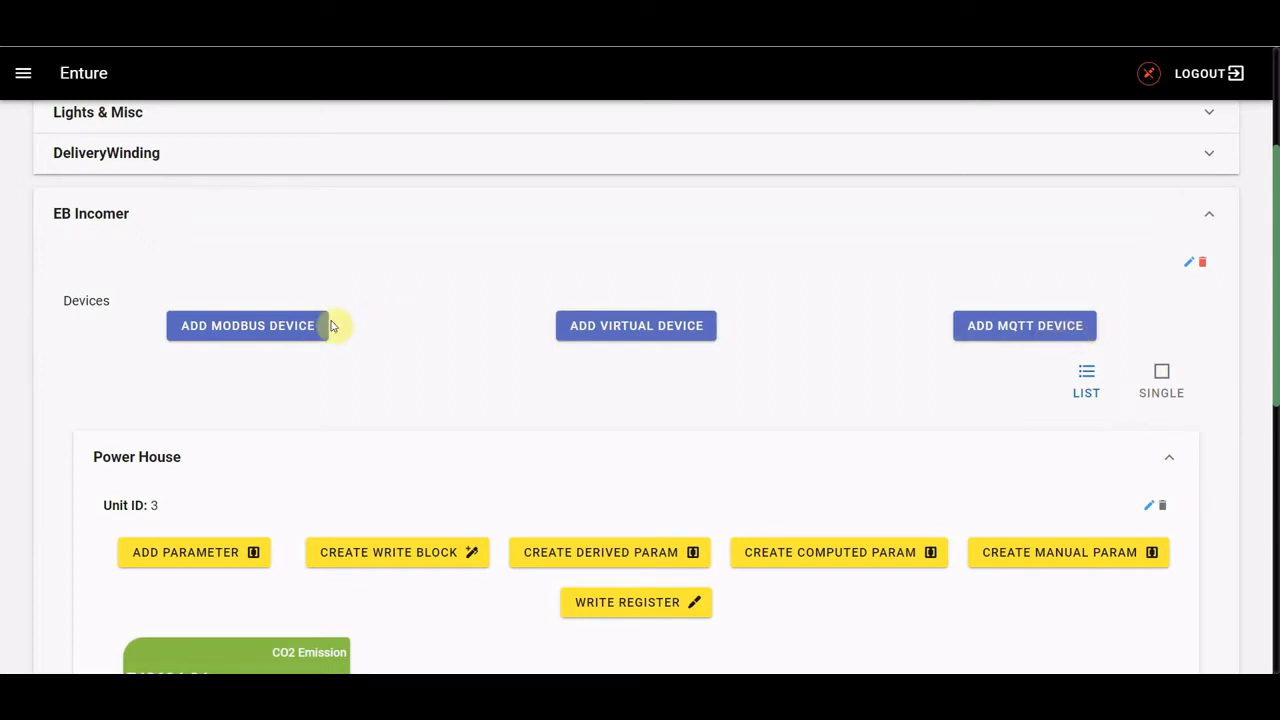
left_click(257, 329)
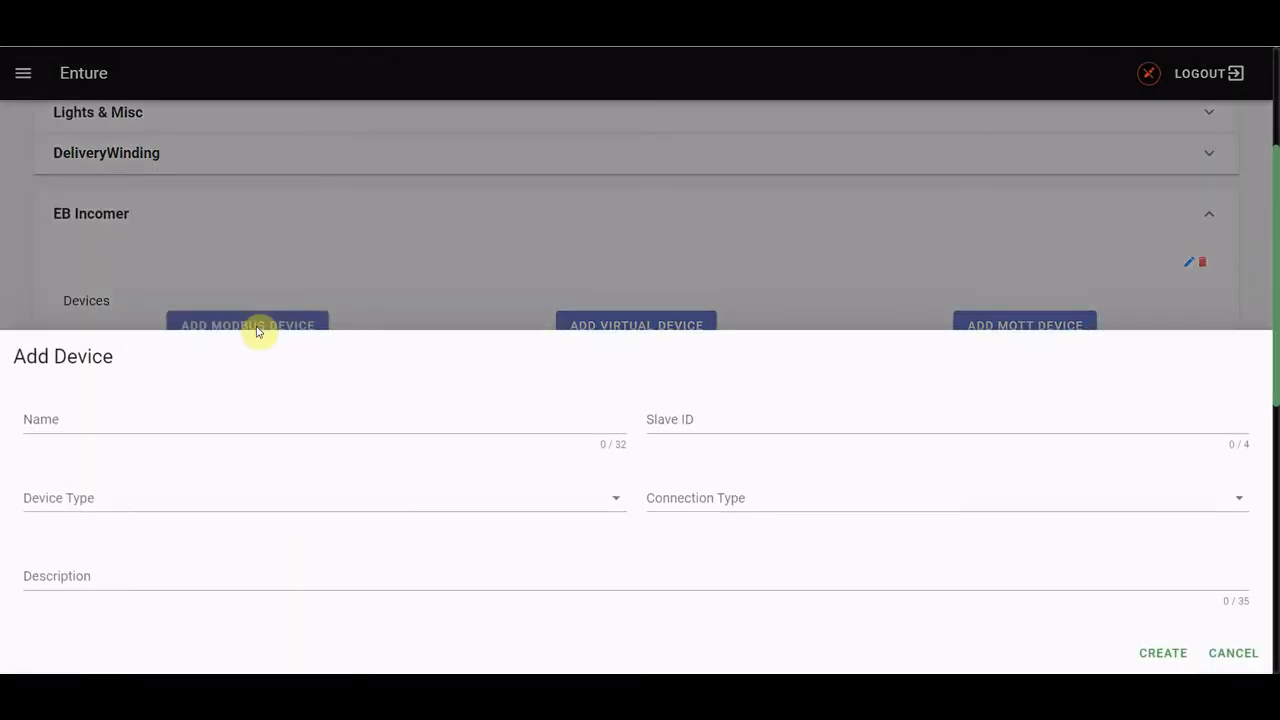
left_click(1003, 503)
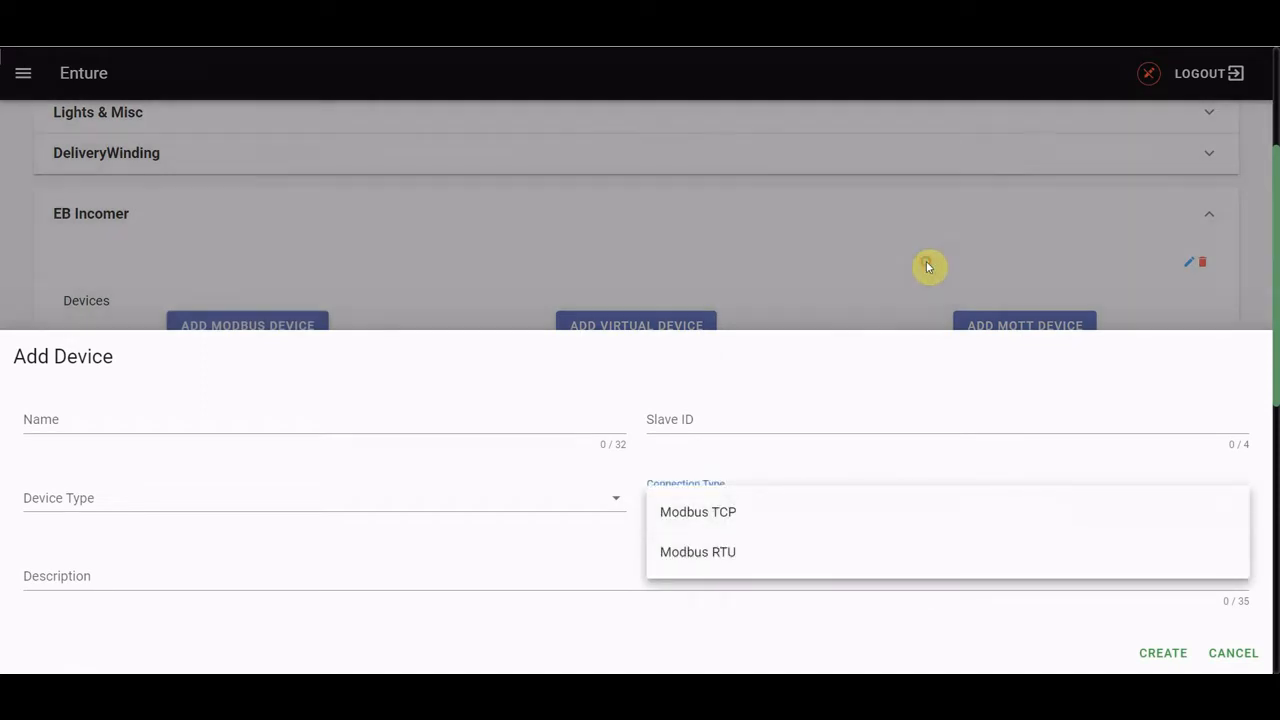
left_click(926, 261)
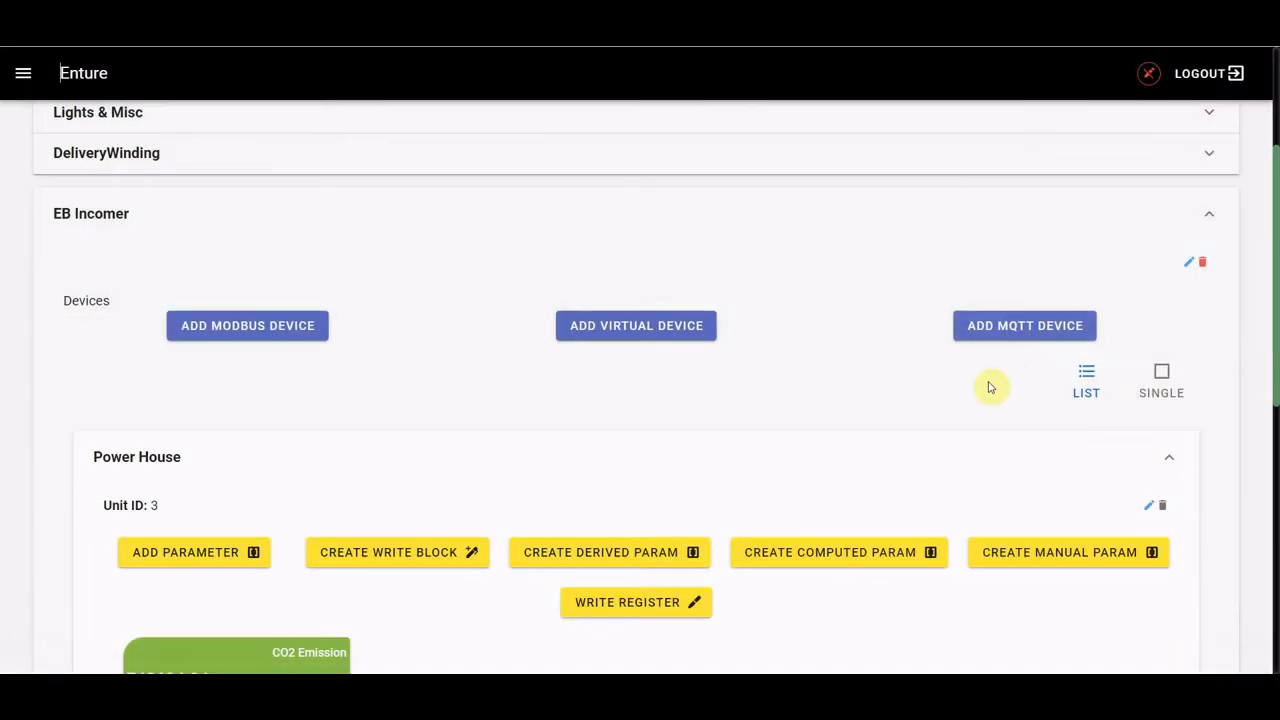
left_click(975, 342)
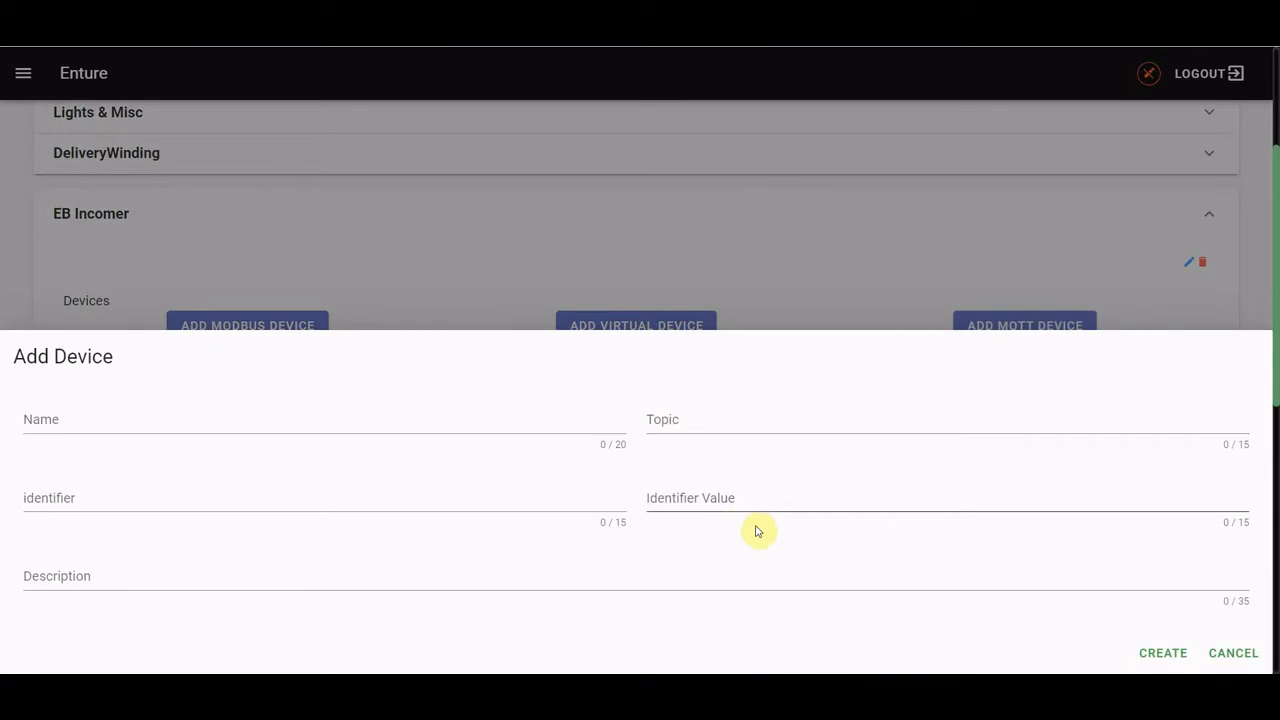
left_click(1226, 663)
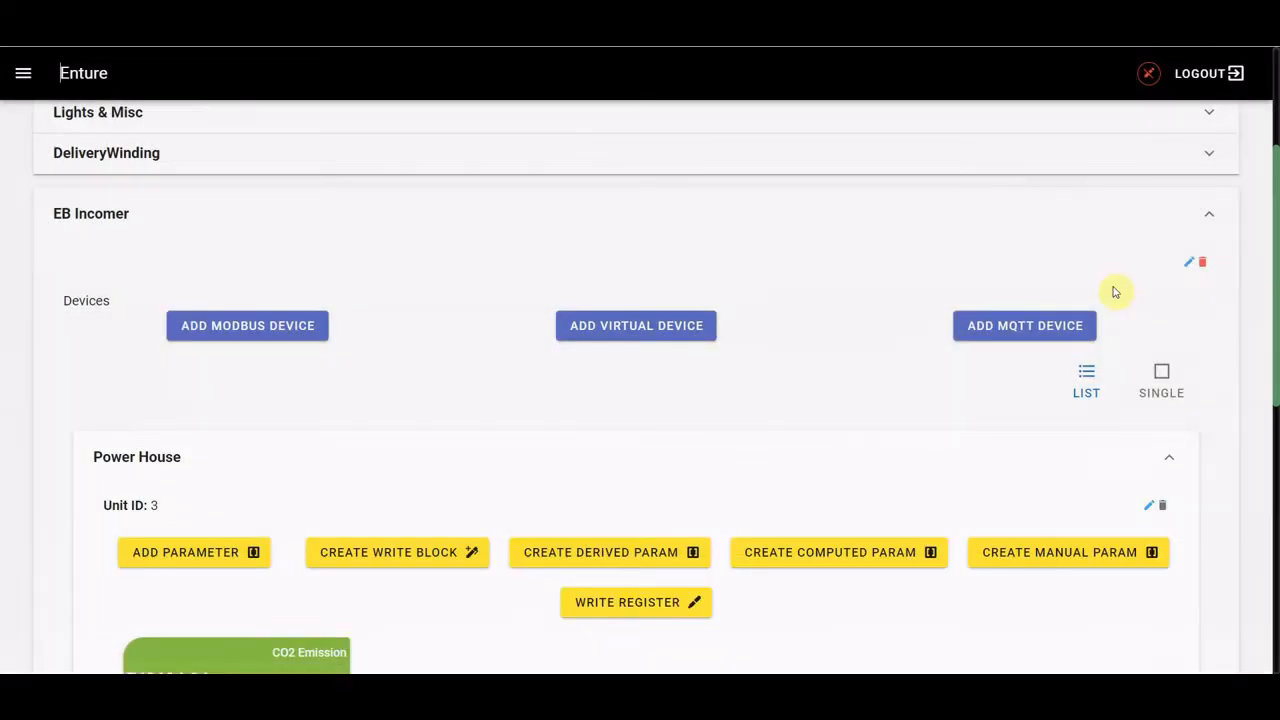
Step: Inspect the command options for adding a Power House parameter, cancel the form, and open derived parameter creation
left_click_drag(1276, 277, 1277, 401)
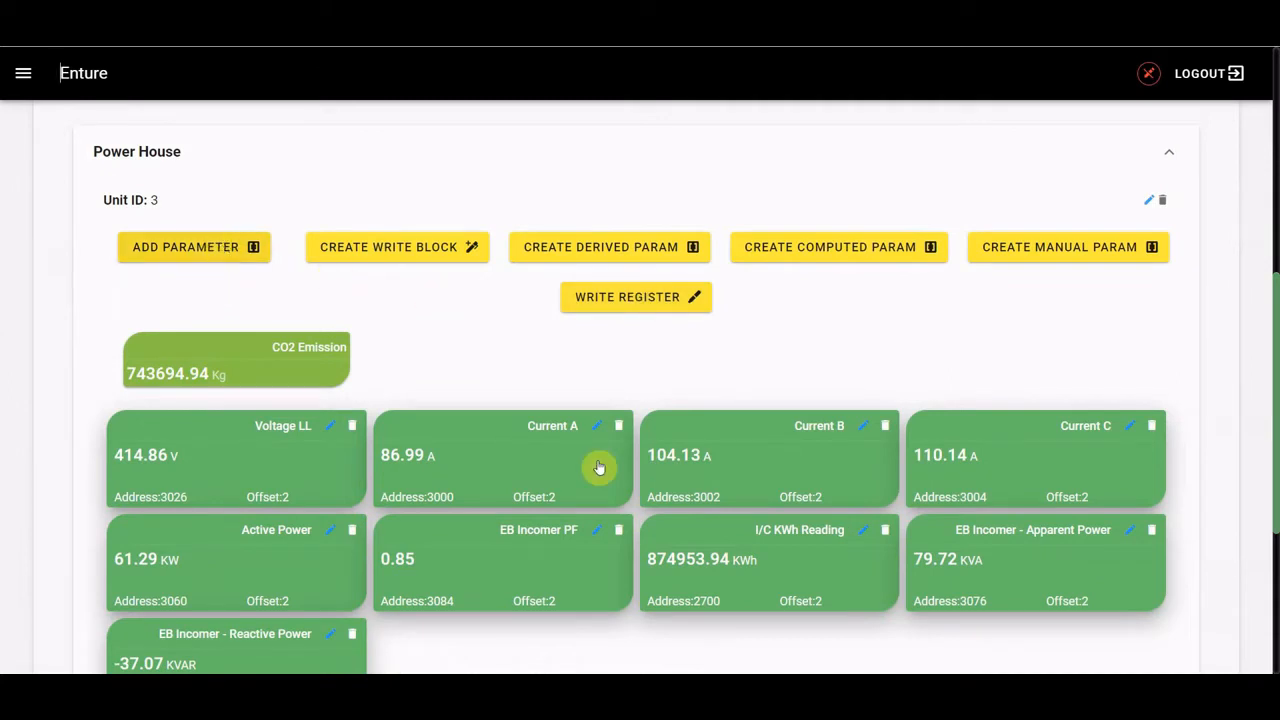
left_click(188, 246)
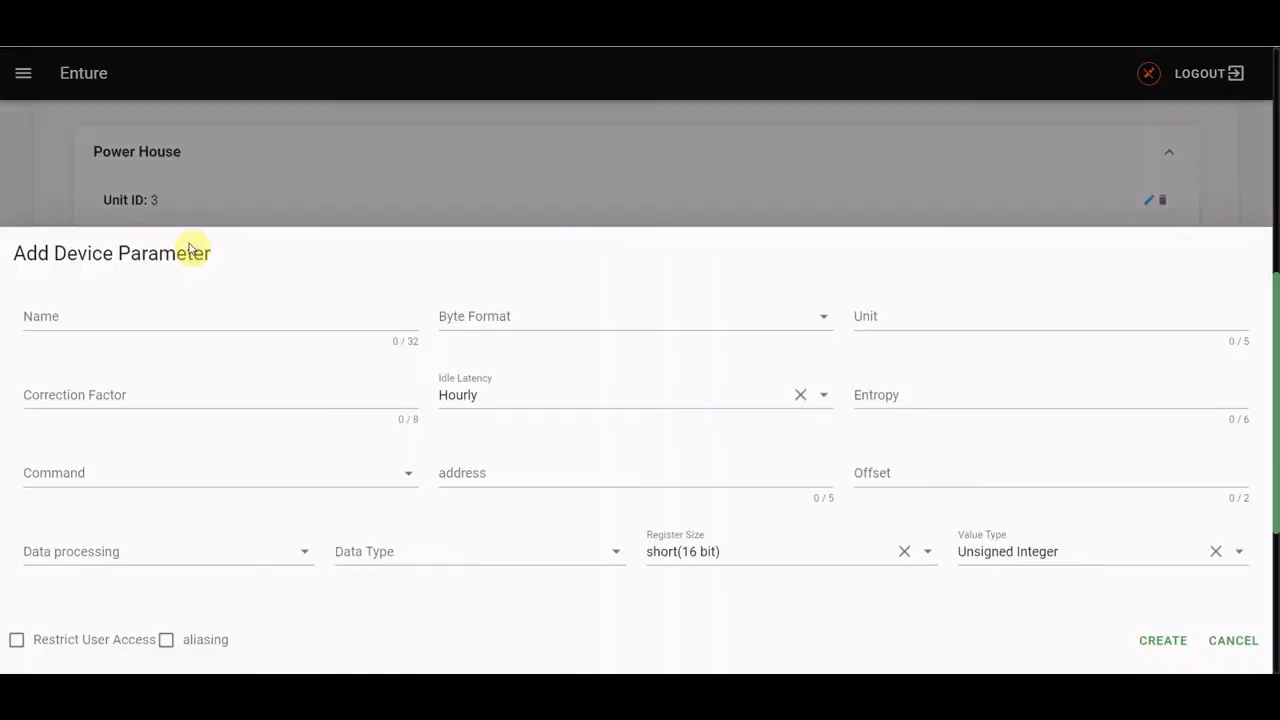
left_click(360, 480)
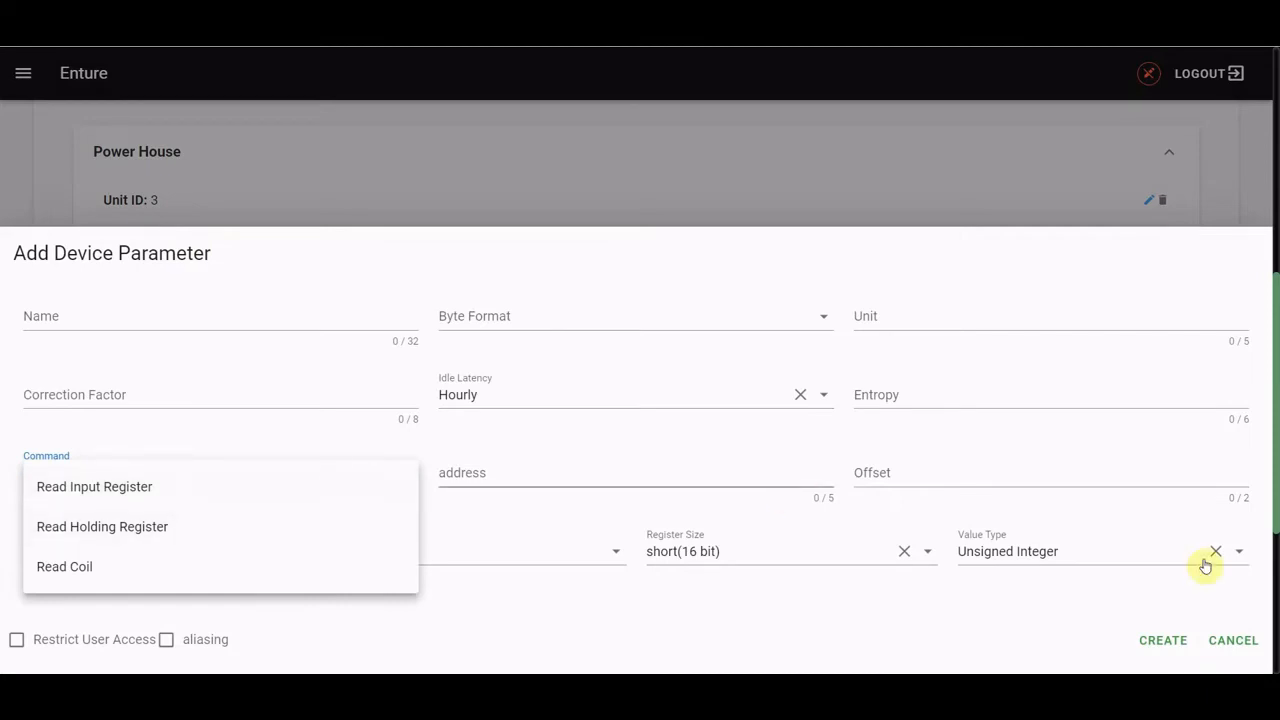
left_click(1234, 638)
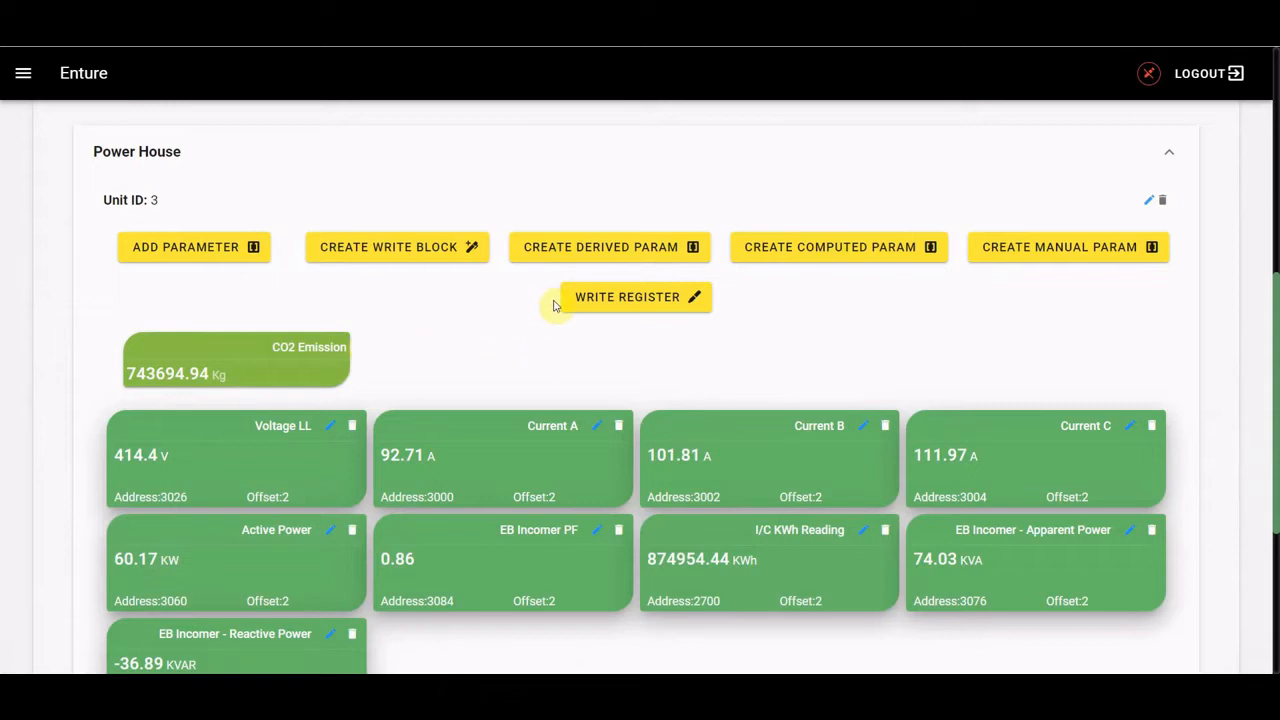
left_click(607, 259)
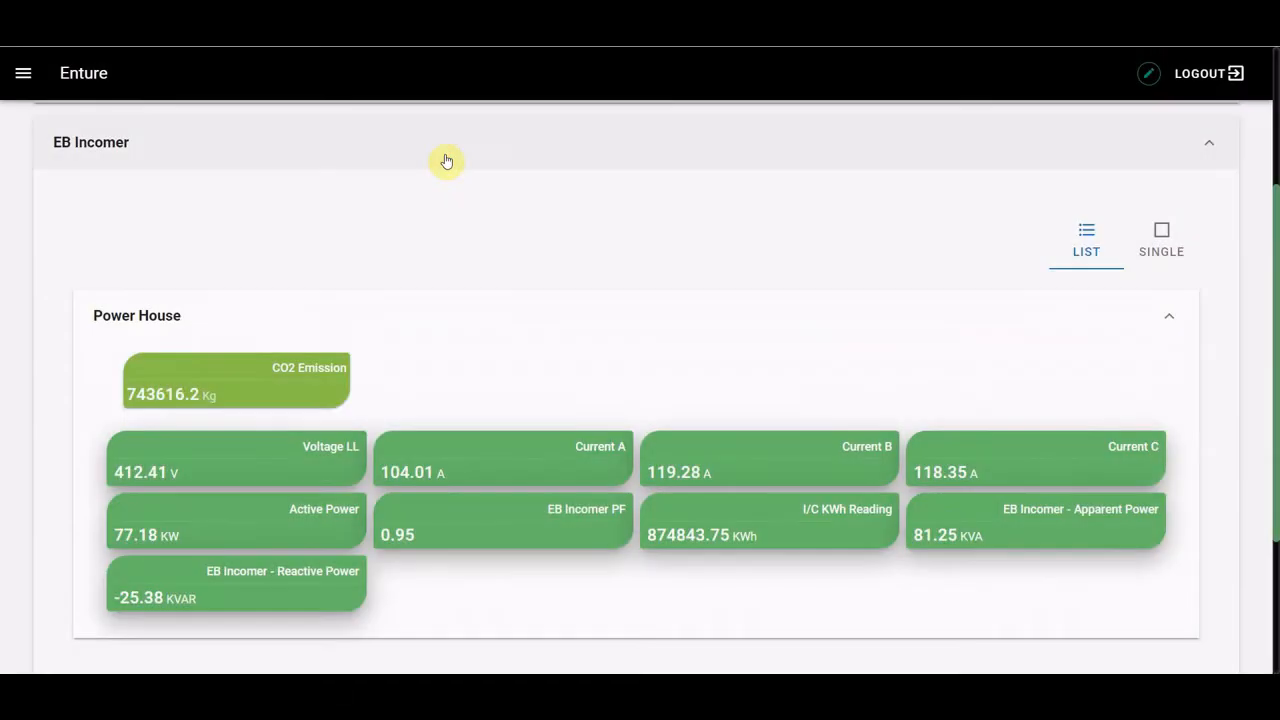
Step: Open the Groups page, expand the Nebeskie notification group in edit mode to review its members, and turn edit mode off
left_click(23, 73)
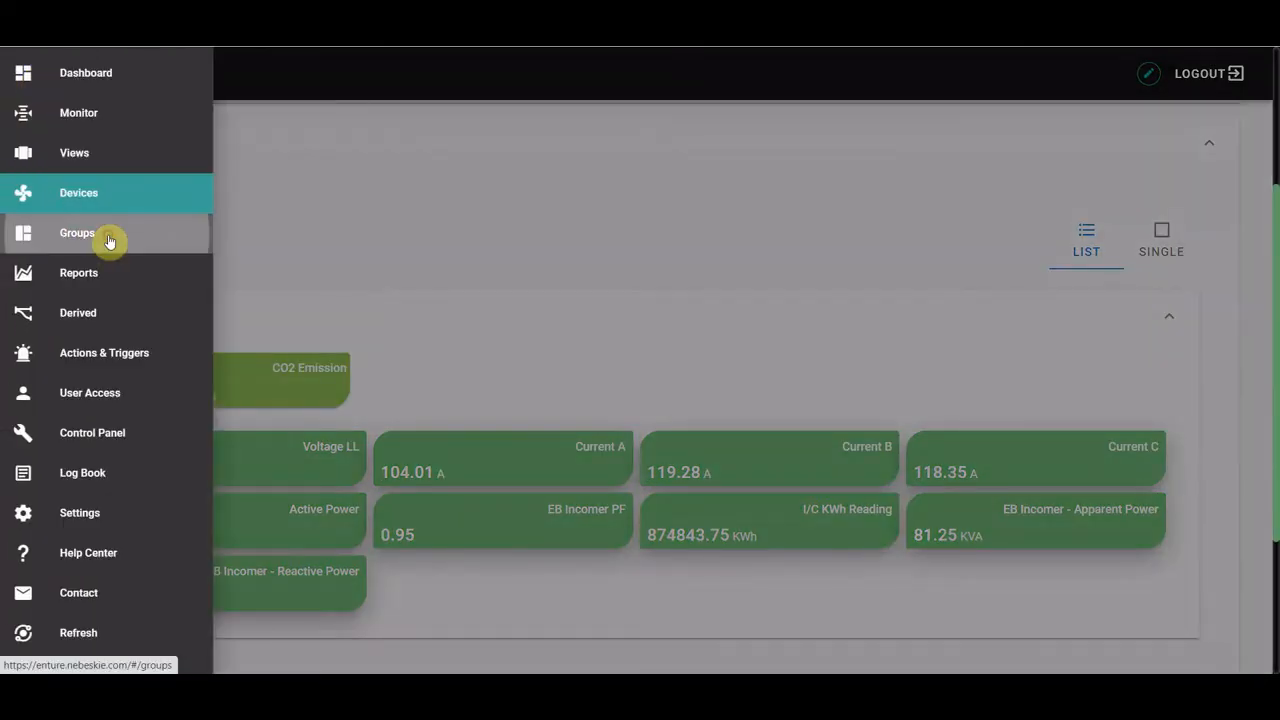
left_click(108, 243)
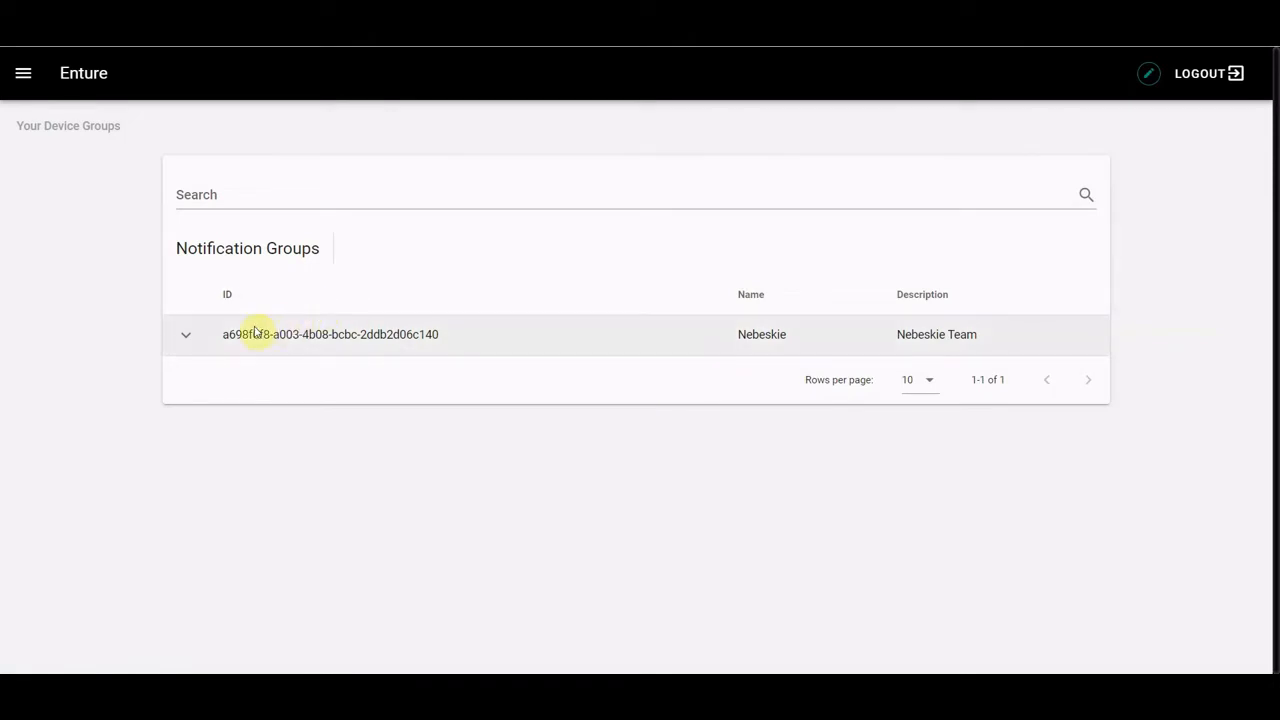
left_click(1148, 80)
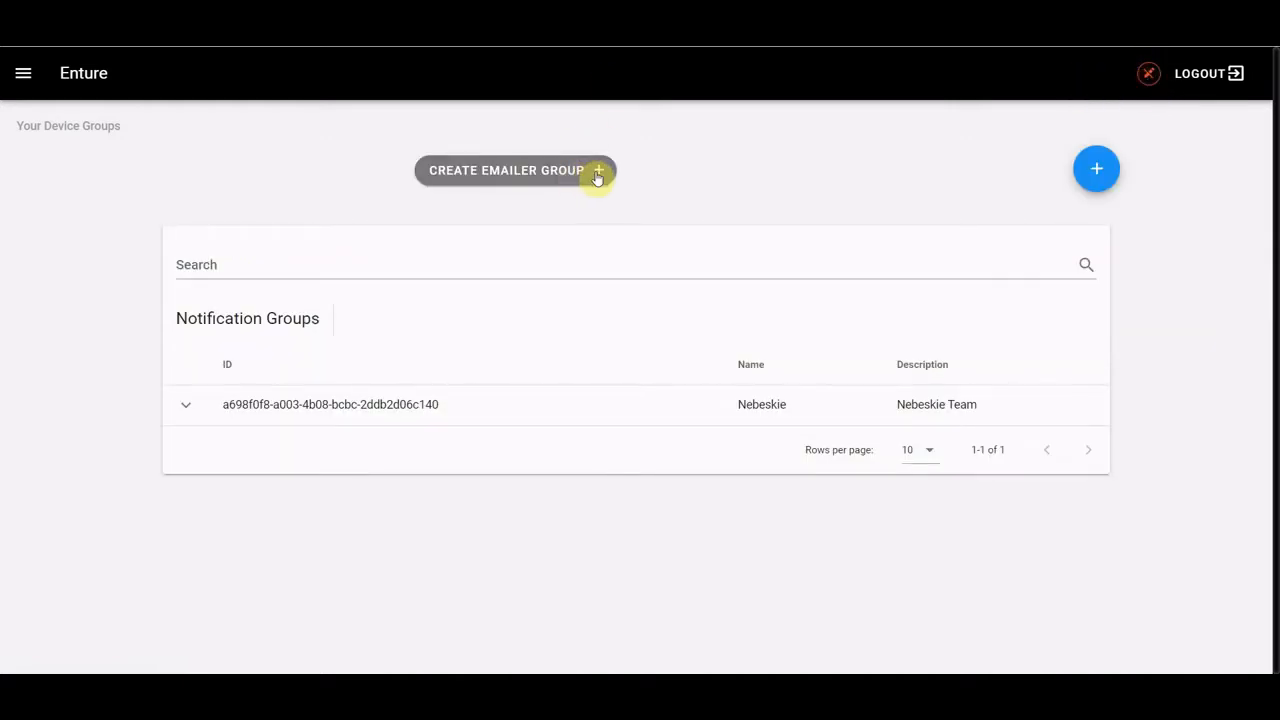
left_click(186, 404)
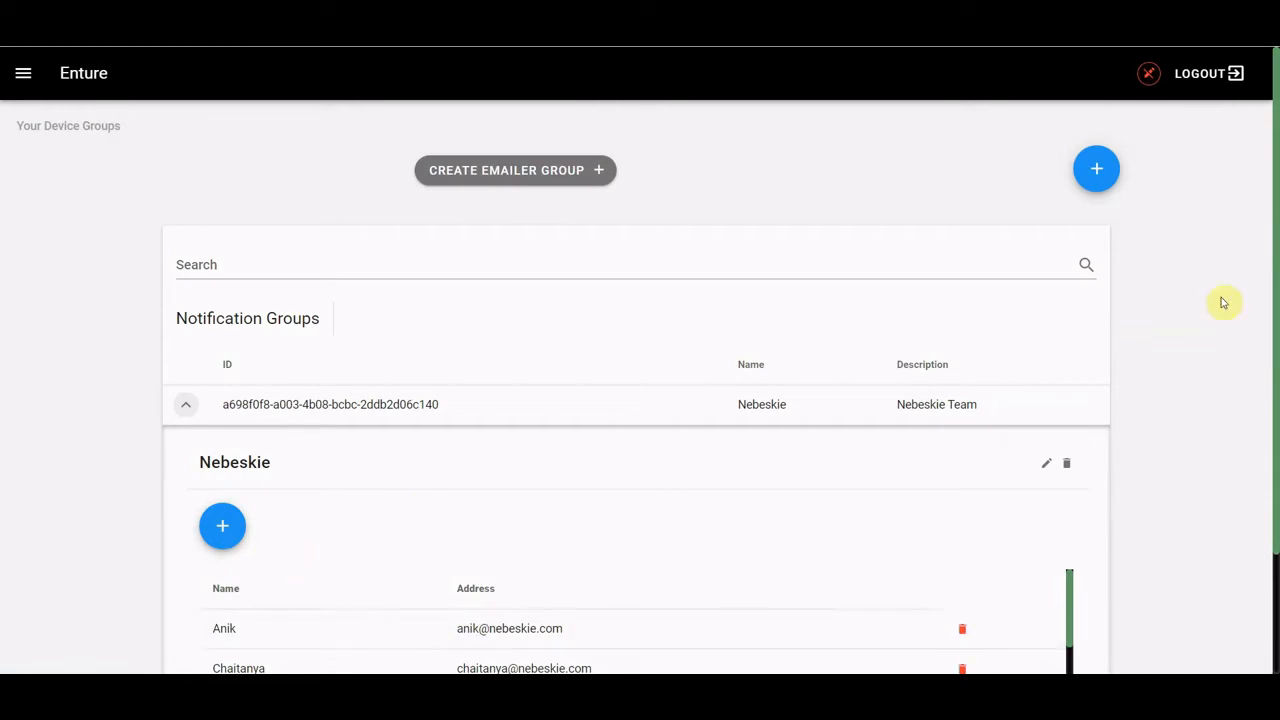
scroll(1271, 310, "down", 2)
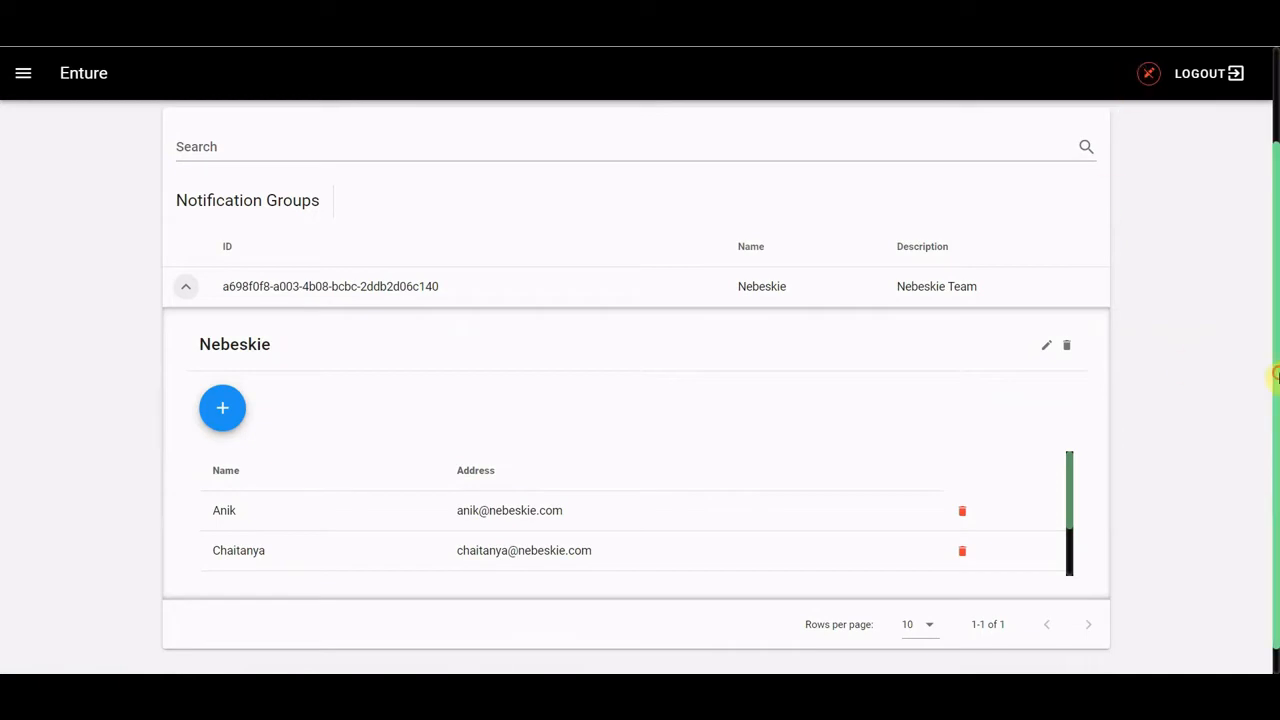
scroll(1276, 375, "up", 2)
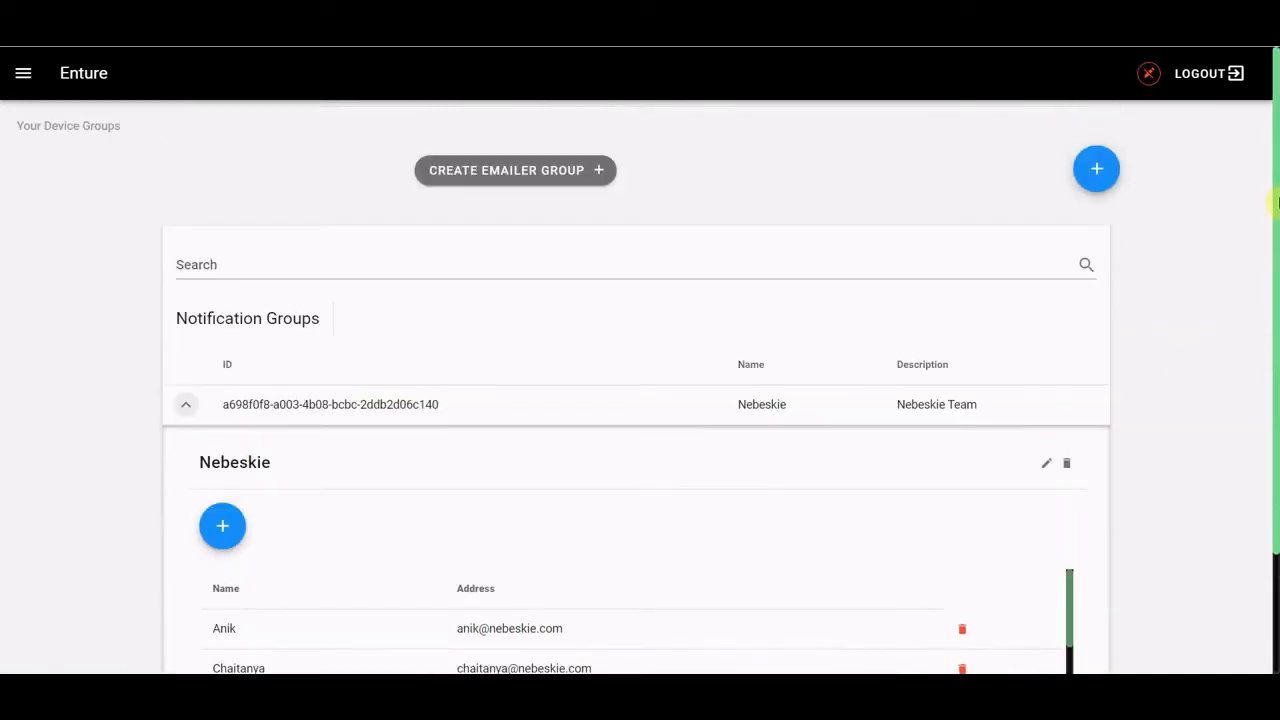
left_click(1148, 86)
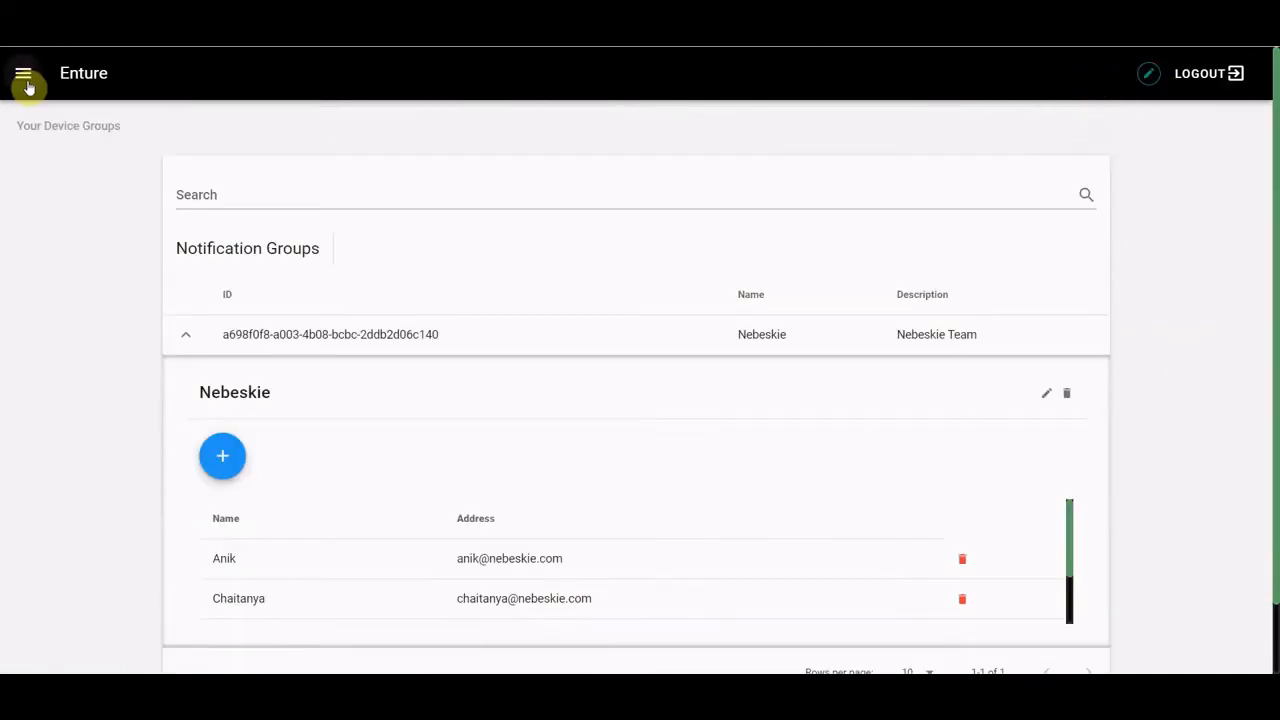
Step: Open the Reports page and view the Cutting Machine 2 Shiftwise - Timeframed SEC report
left_click(28, 88)
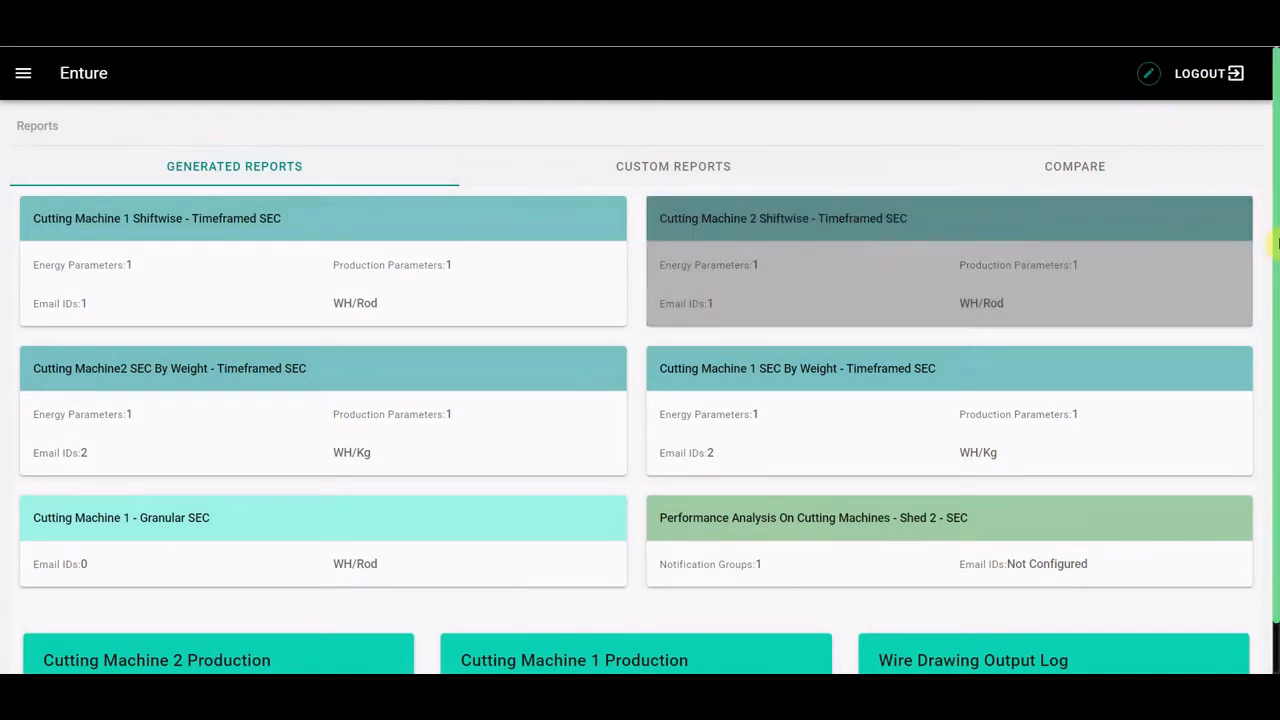
left_click_drag(1277, 243, 1277, 310)
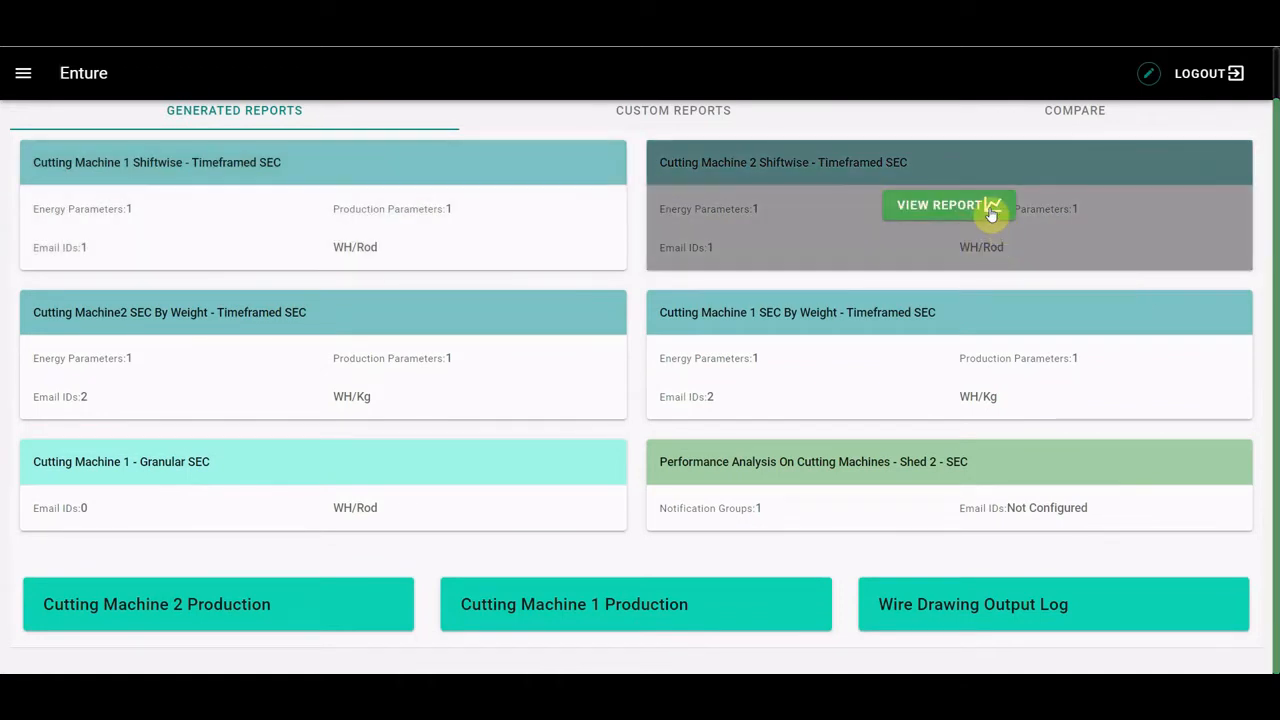
left_click(990, 206)
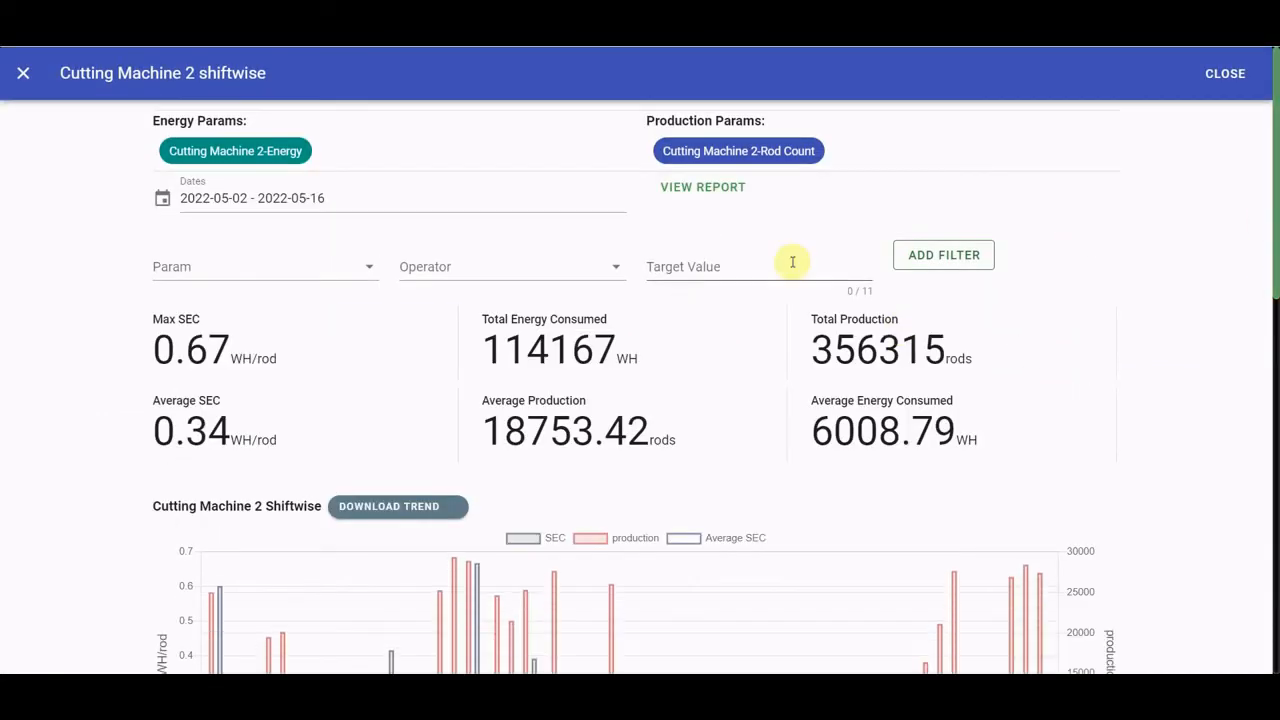
Step: Set the report's filter parameter to production
mouse_move(1275, 208)
left_mouse_down()
mouse_move(1277, 292)
mouse_move(1277, 222)
left_mouse_up()
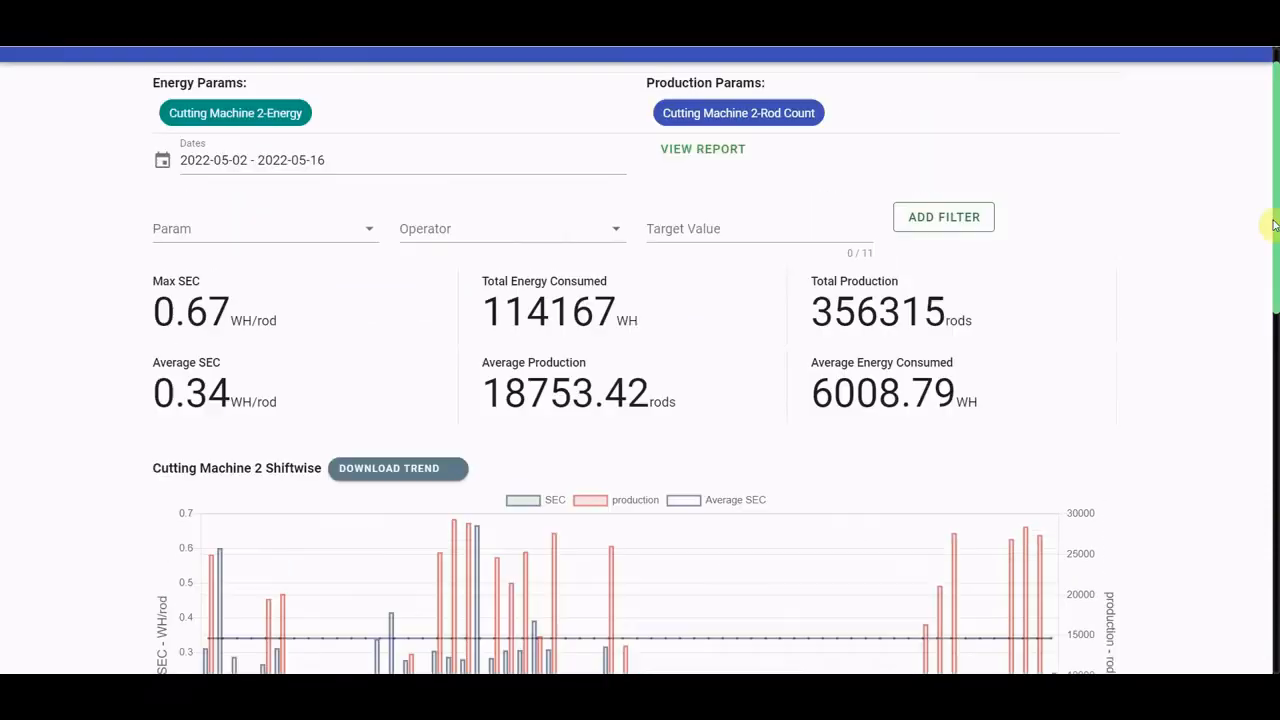
left_click(352, 237)
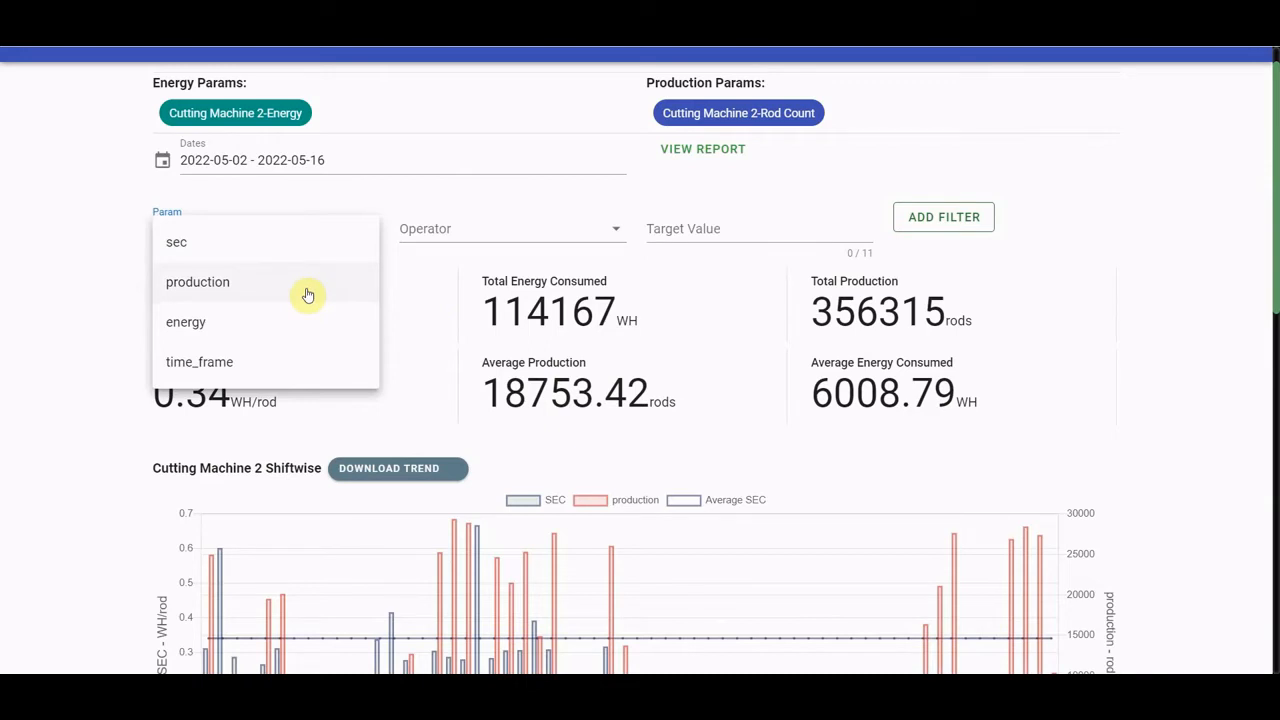
left_click(308, 295)
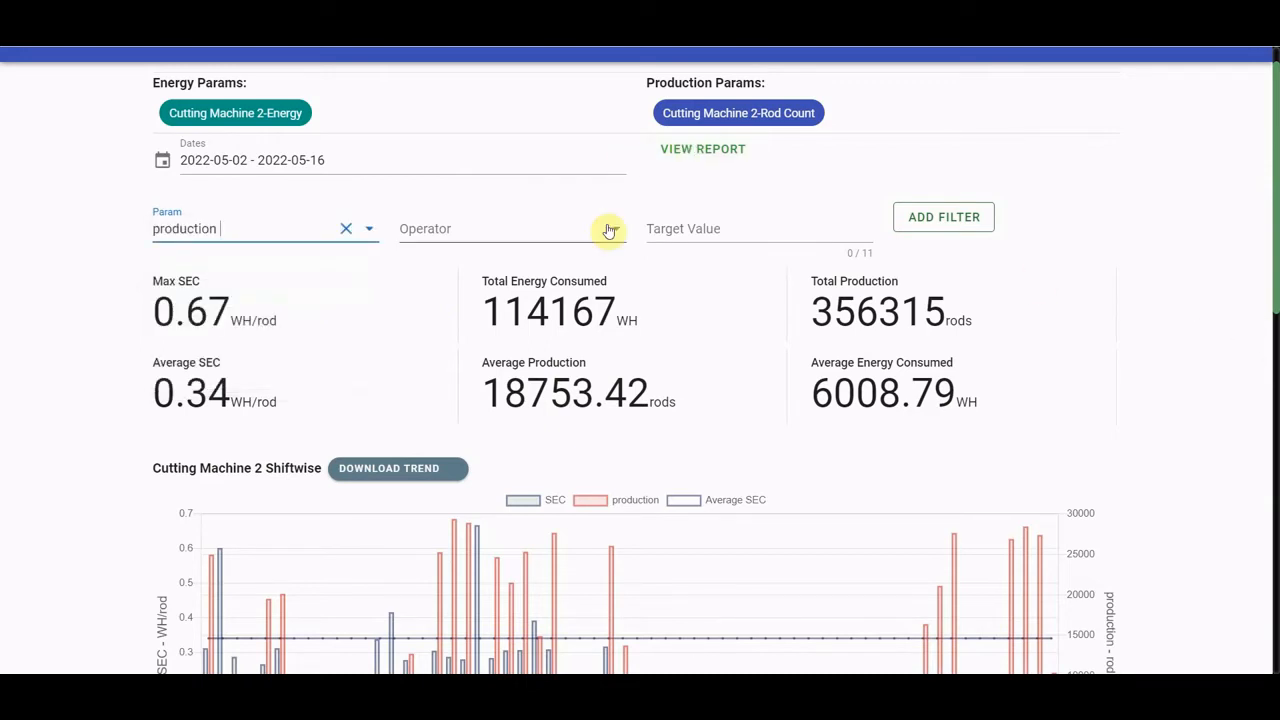
Step: Generate trends grouped by Time Frame for Cutting Machine 2 Shiftwise, examine the grouped chart, and return to the report's beginning
left_click_drag(1277, 238, 1277, 395)
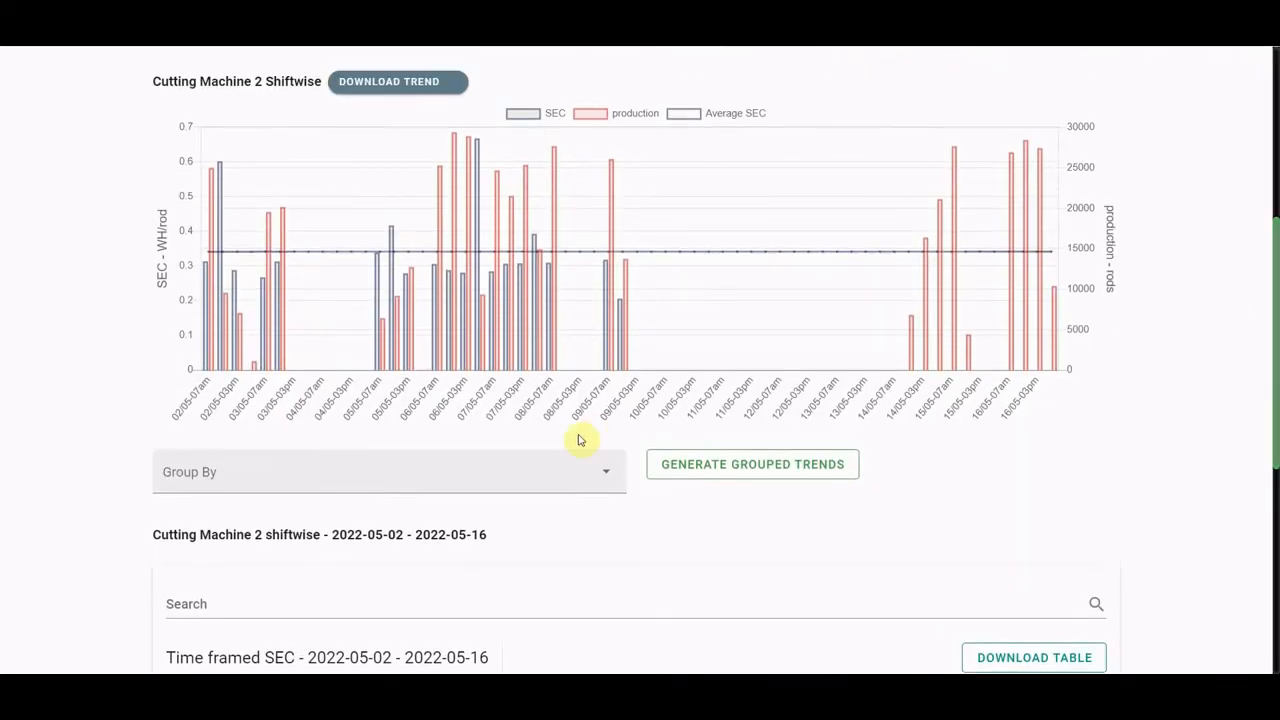
left_click(560, 474)
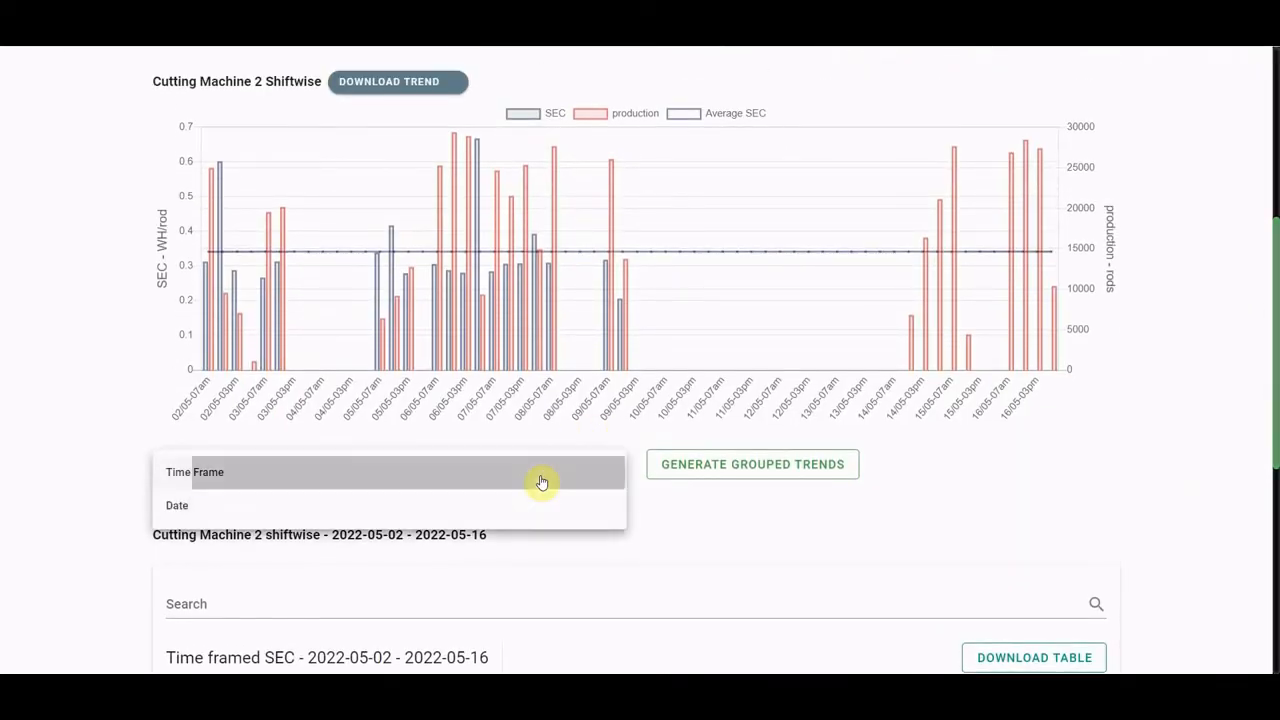
left_click(541, 478)
left_click(723, 477)
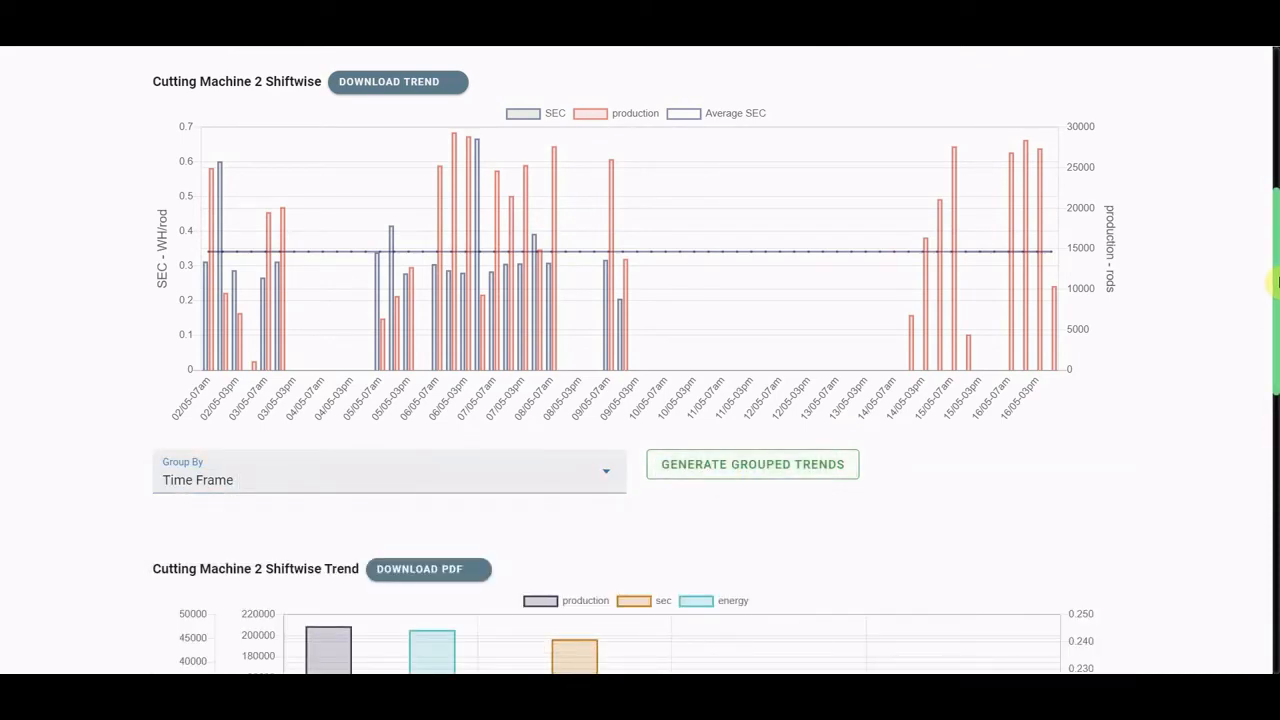
left_click_drag(1277, 283, 1277, 430)
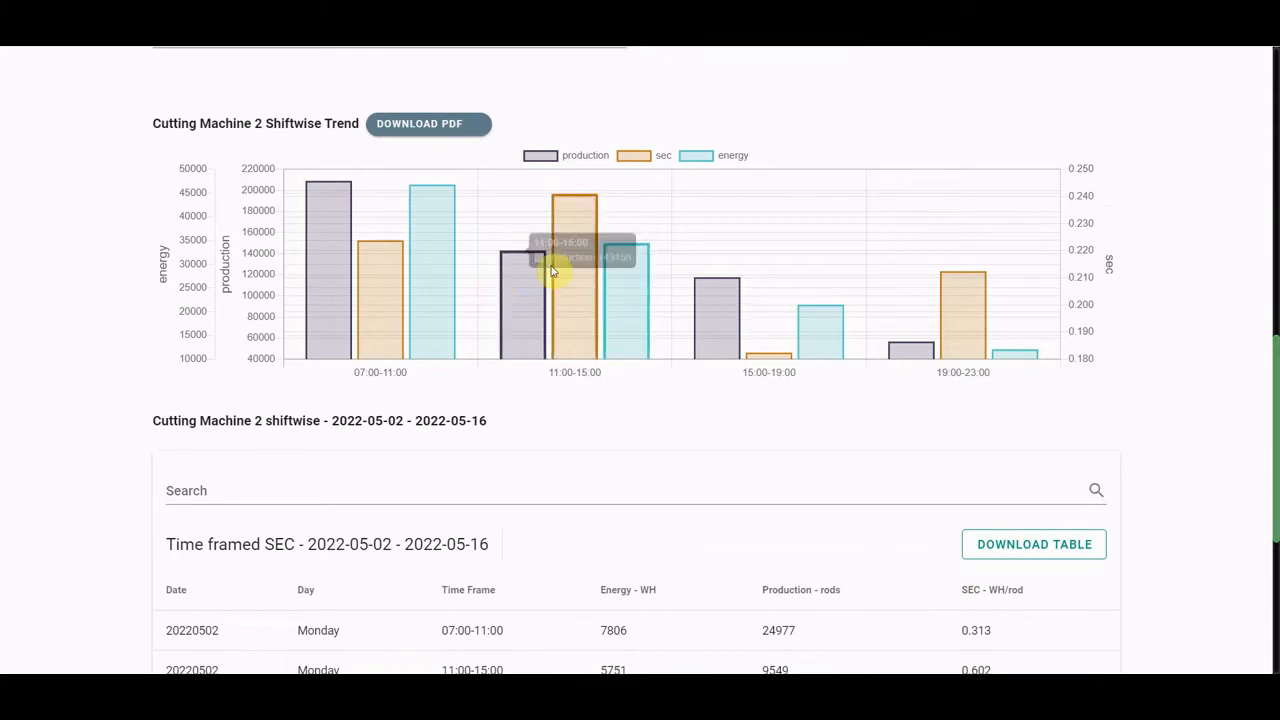
left_click_drag(1277, 398, 1274, 105)
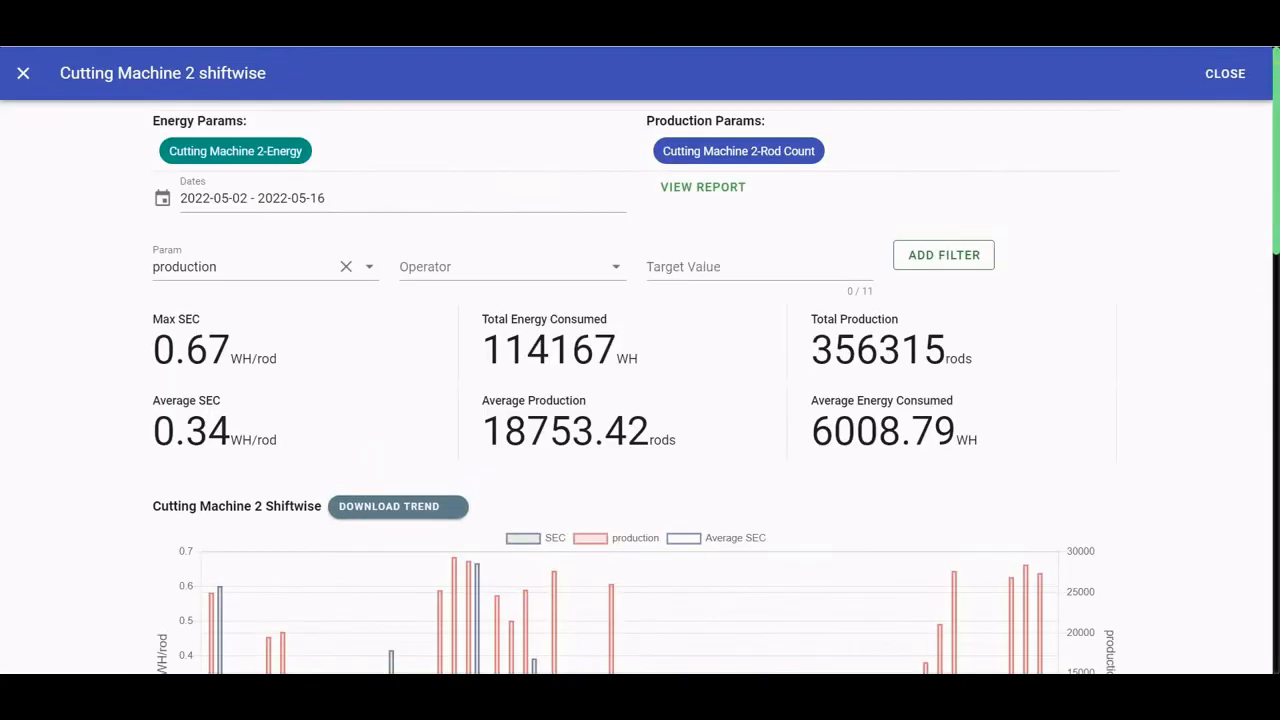
Step: Close the Cutting Machine 2 report, then view the report list of Performance Analysis on Cutting Machines - Shed 2 and close it
left_click(1238, 91)
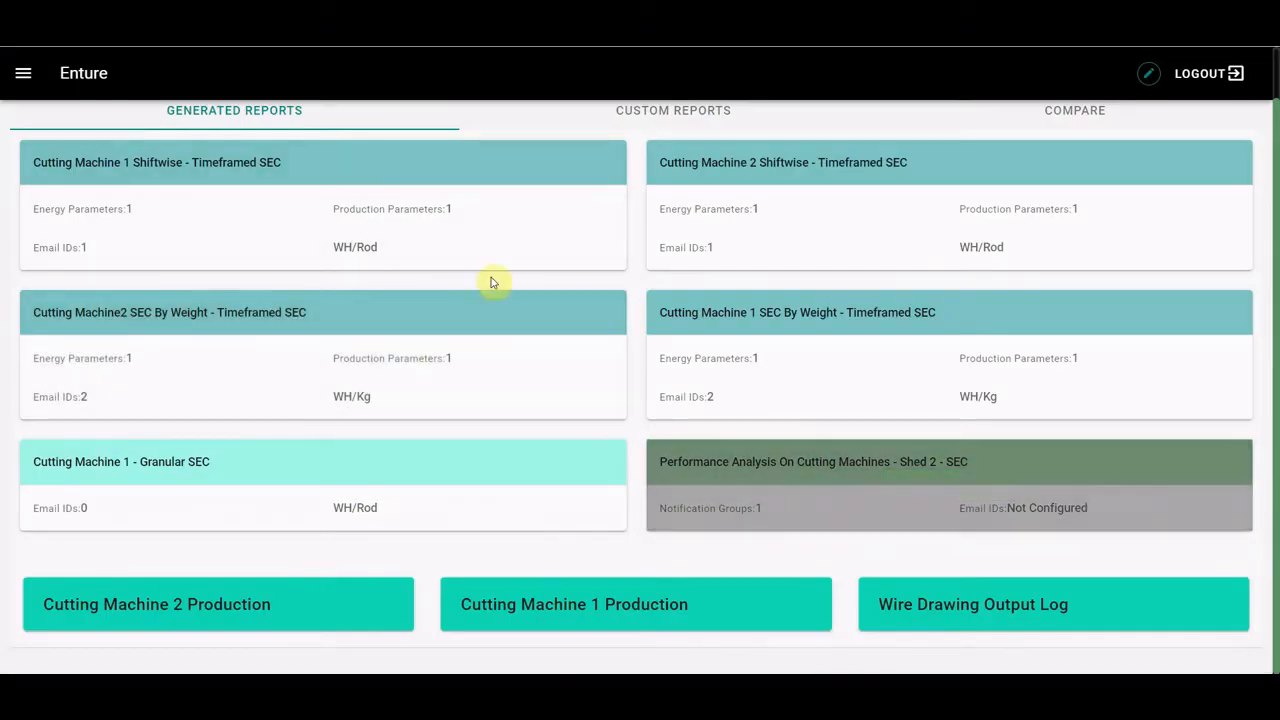
mouse_move(880, 512)
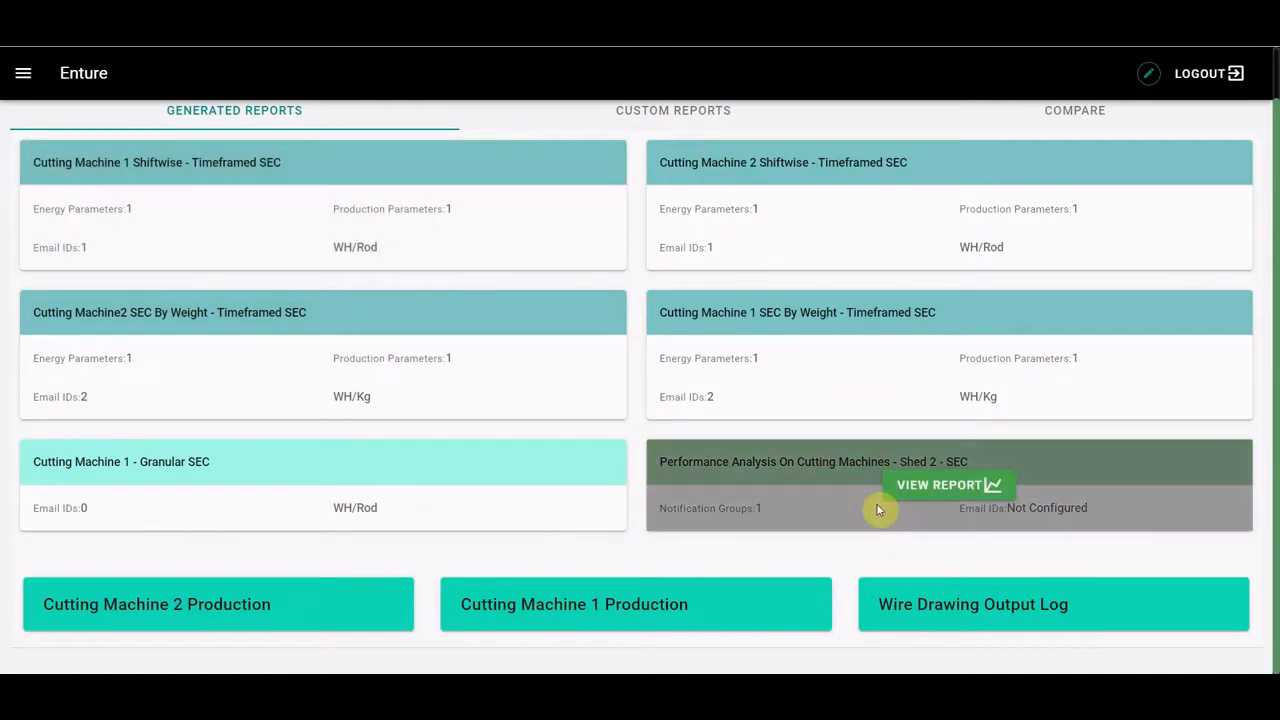
left_click(942, 490)
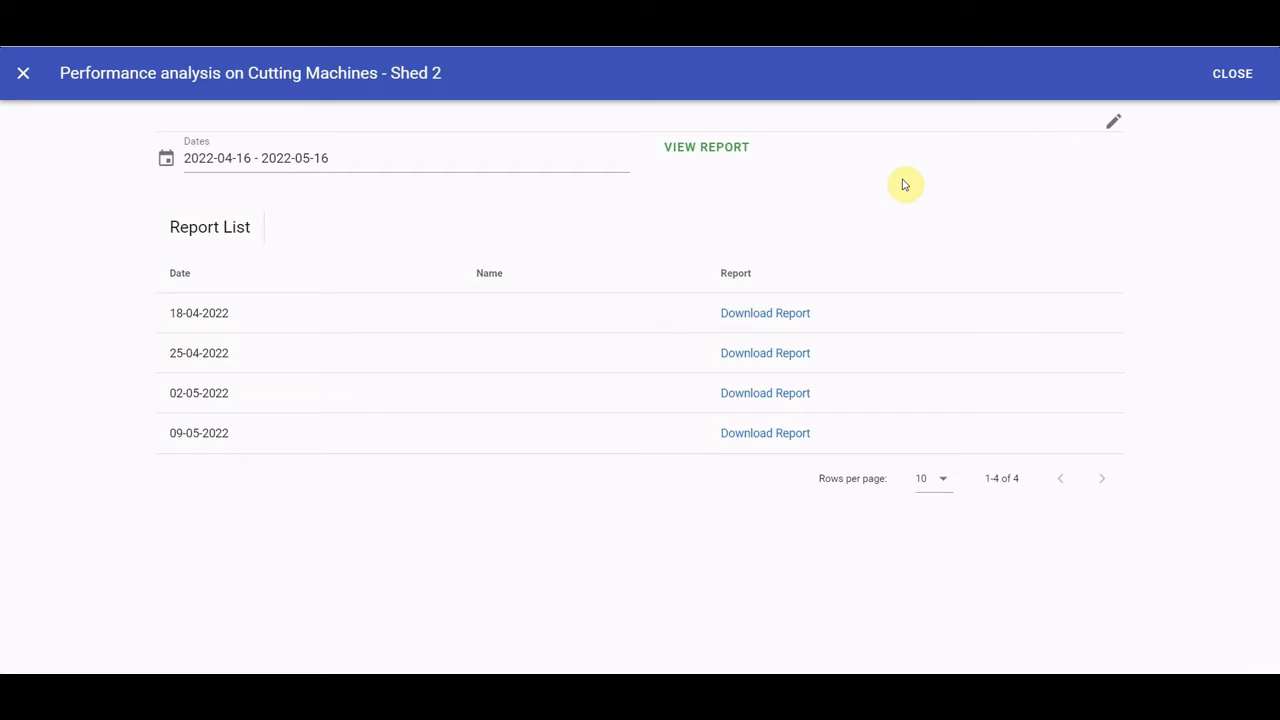
left_click(1240, 75)
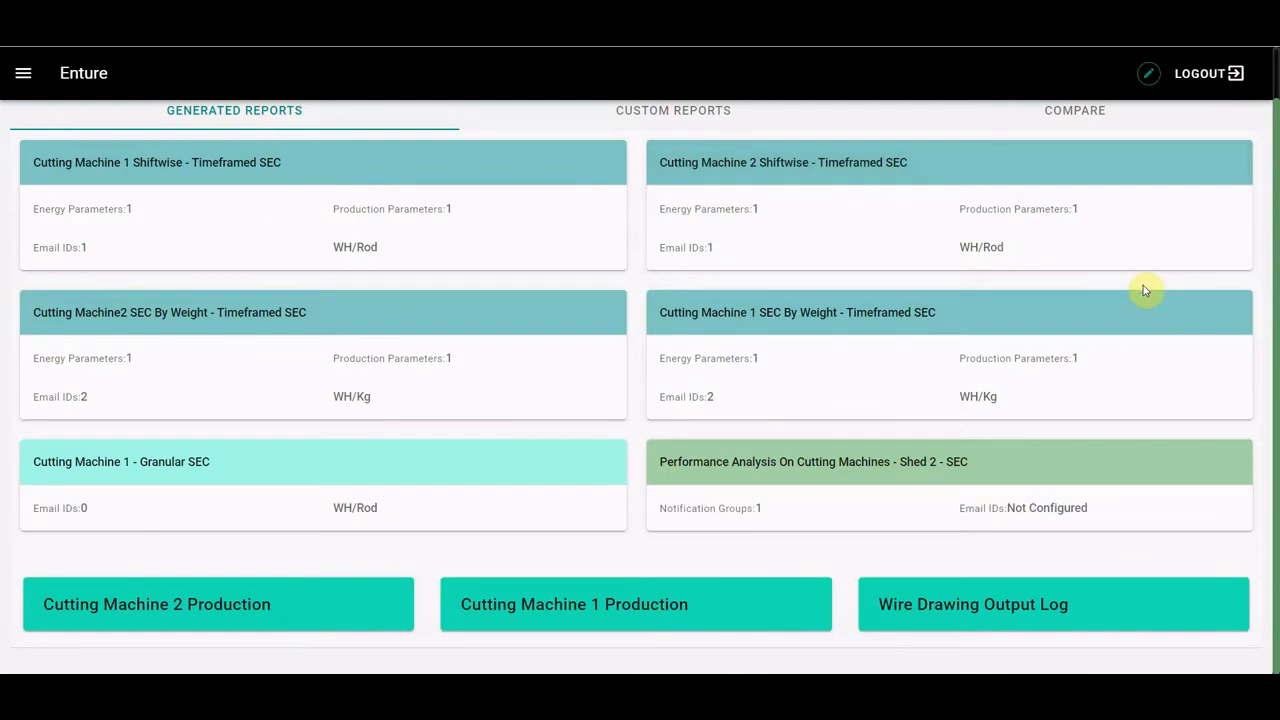
Step: Open the Wire Drawing Output Log, examine its production logs and the input diameter choices for log entries, and close it
left_click(1058, 612)
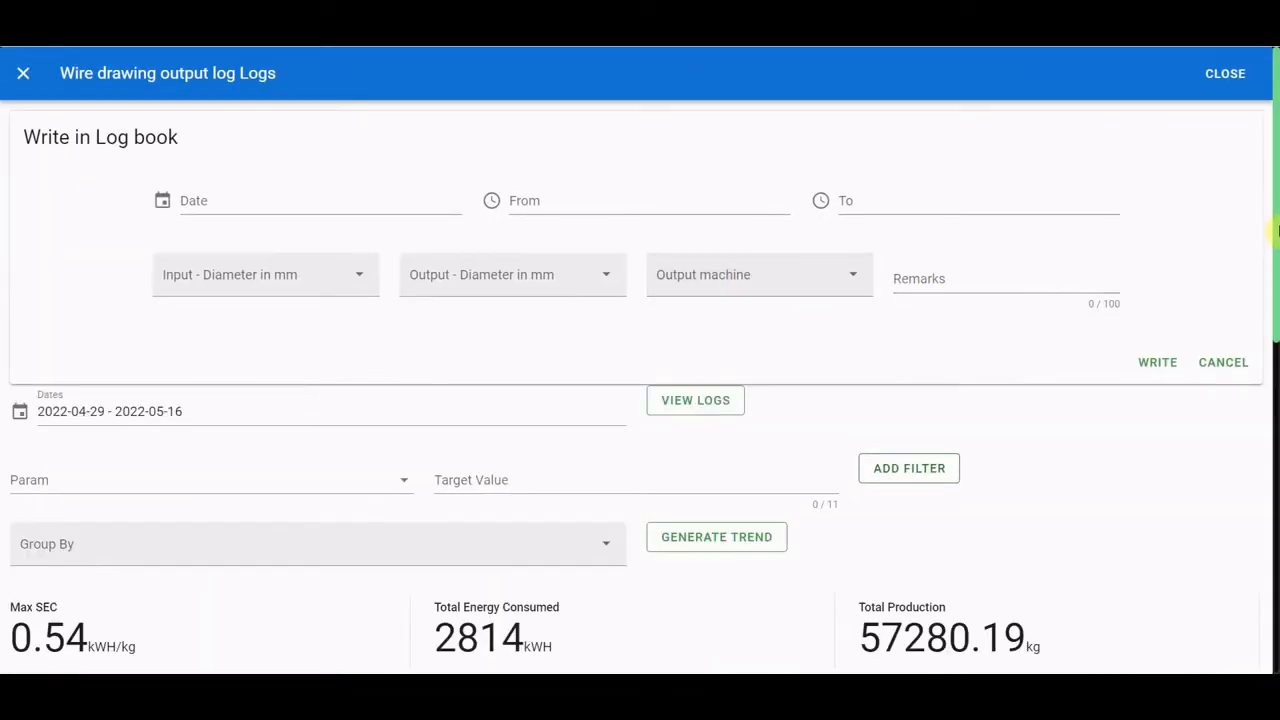
left_click_drag(1278, 232, 1275, 537)
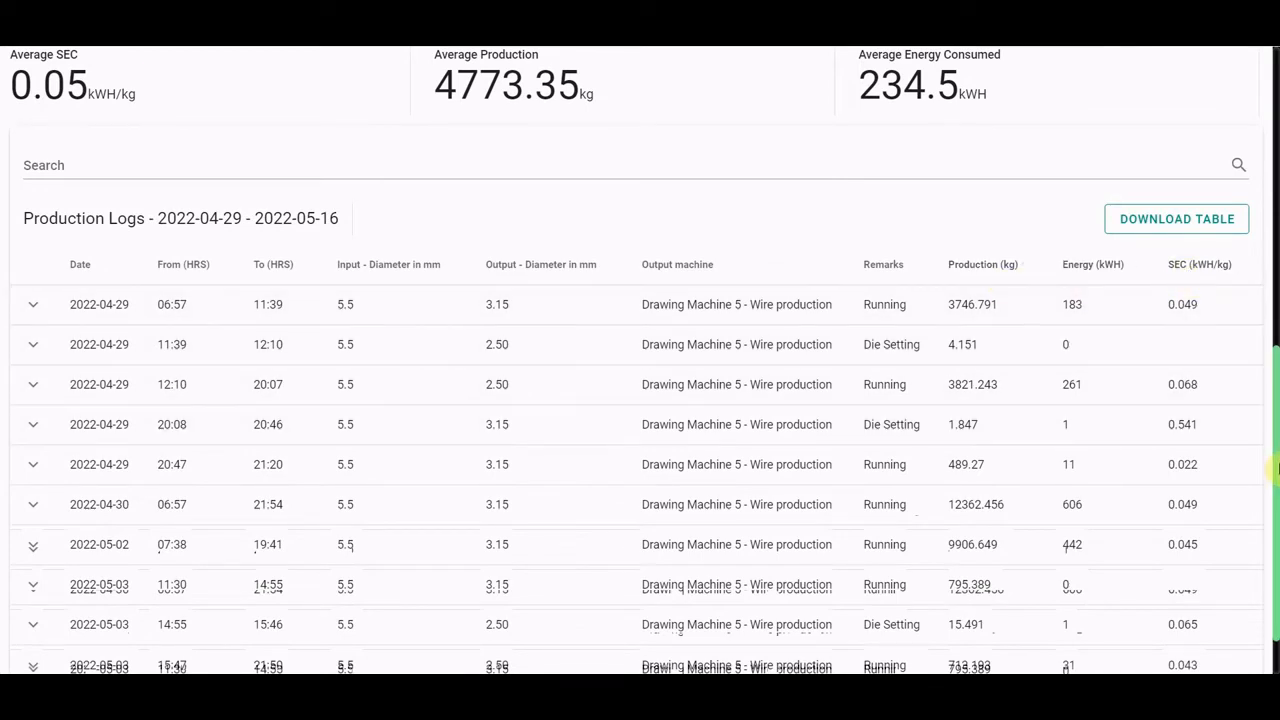
left_click_drag(1277, 470, 1277, 82)
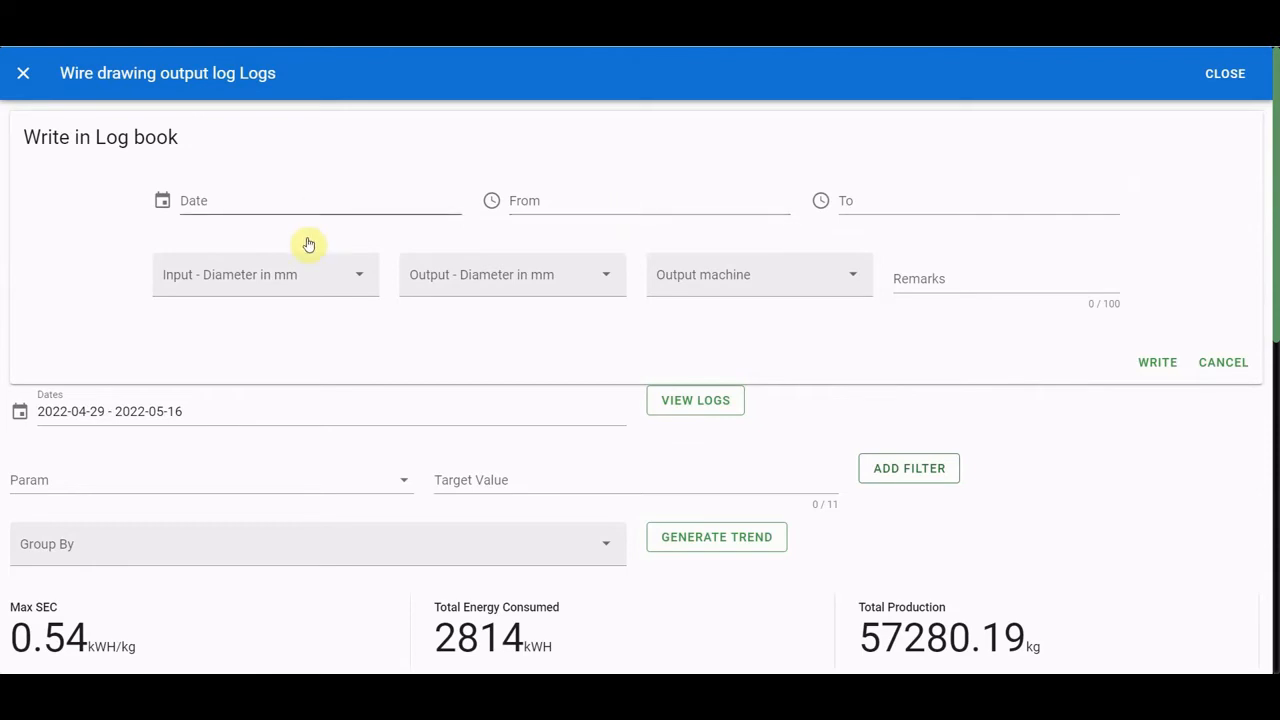
left_click(331, 286)
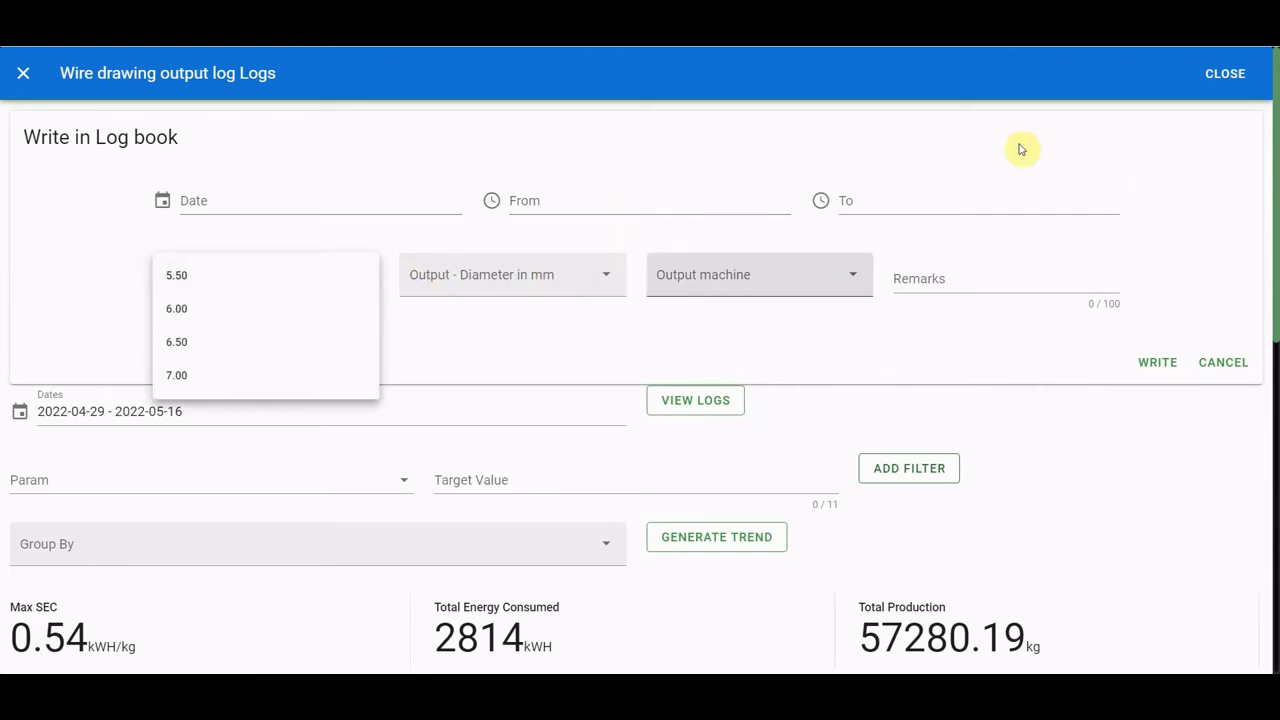
left_click(1210, 83)
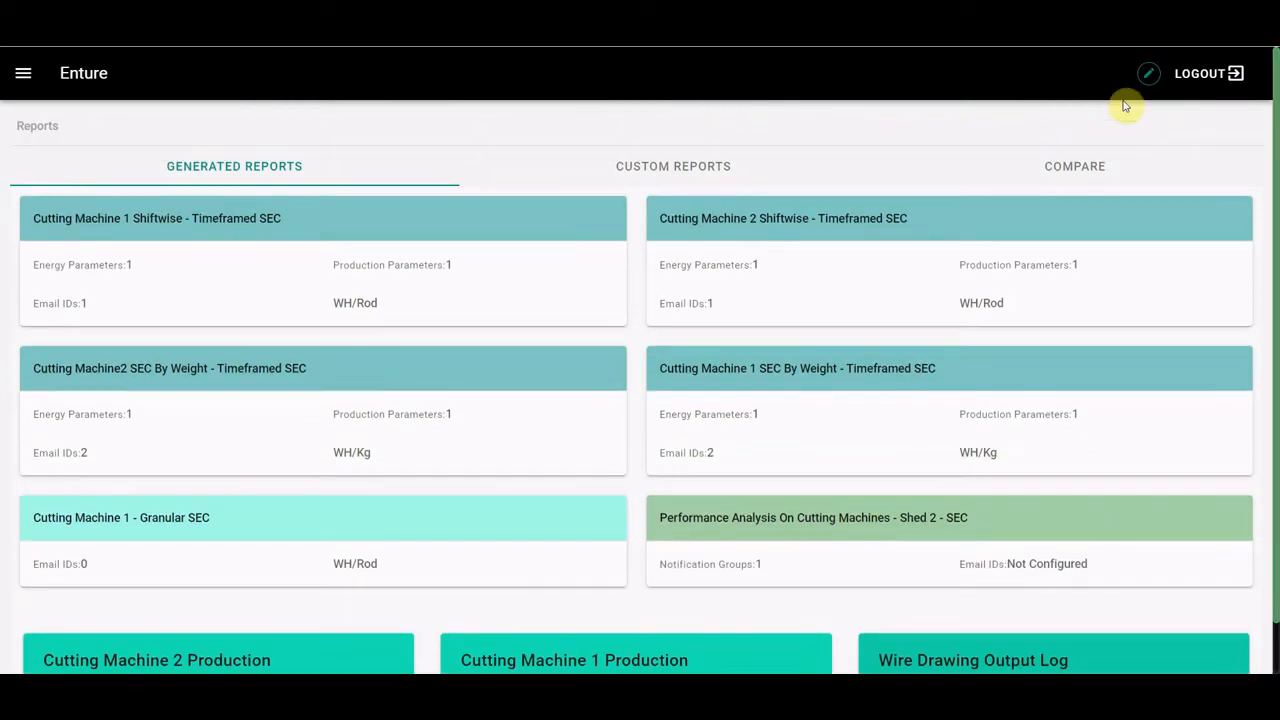
Step: Turn on edit mode for Reports and inspect the consolidated report and time framed SEC report creation forms without creating anything
left_click(1148, 78)
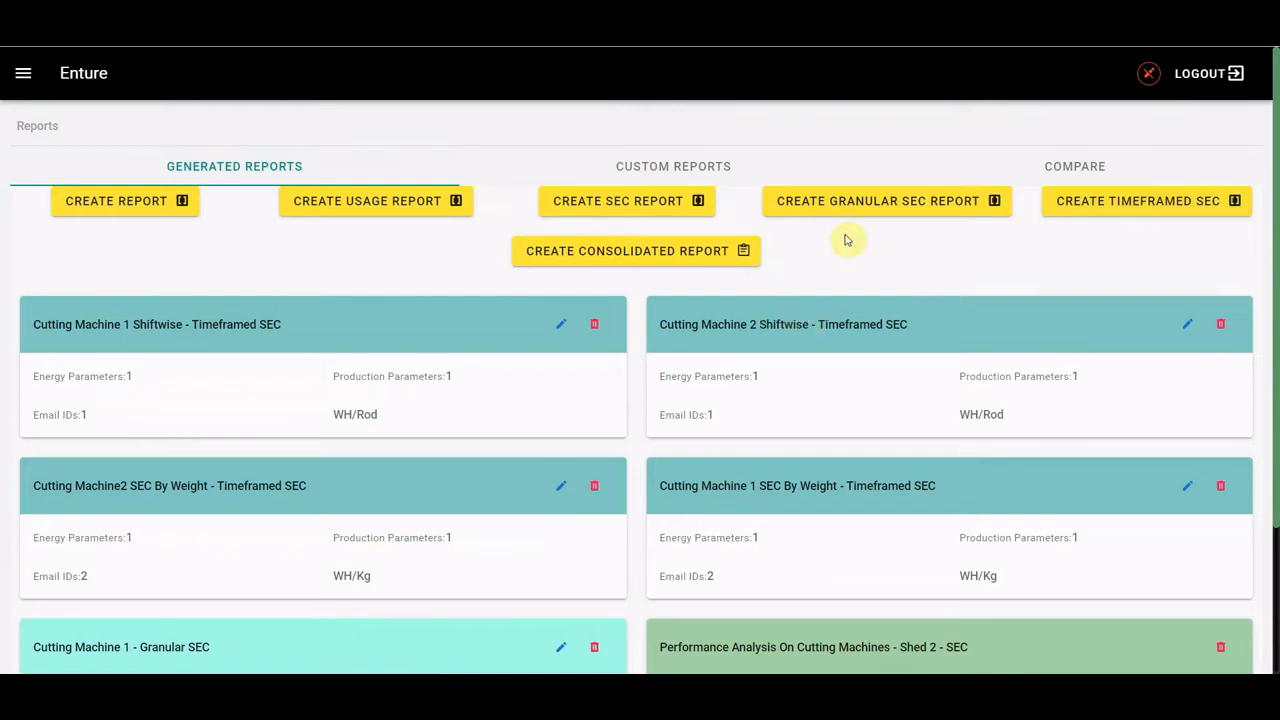
left_click(628, 252)
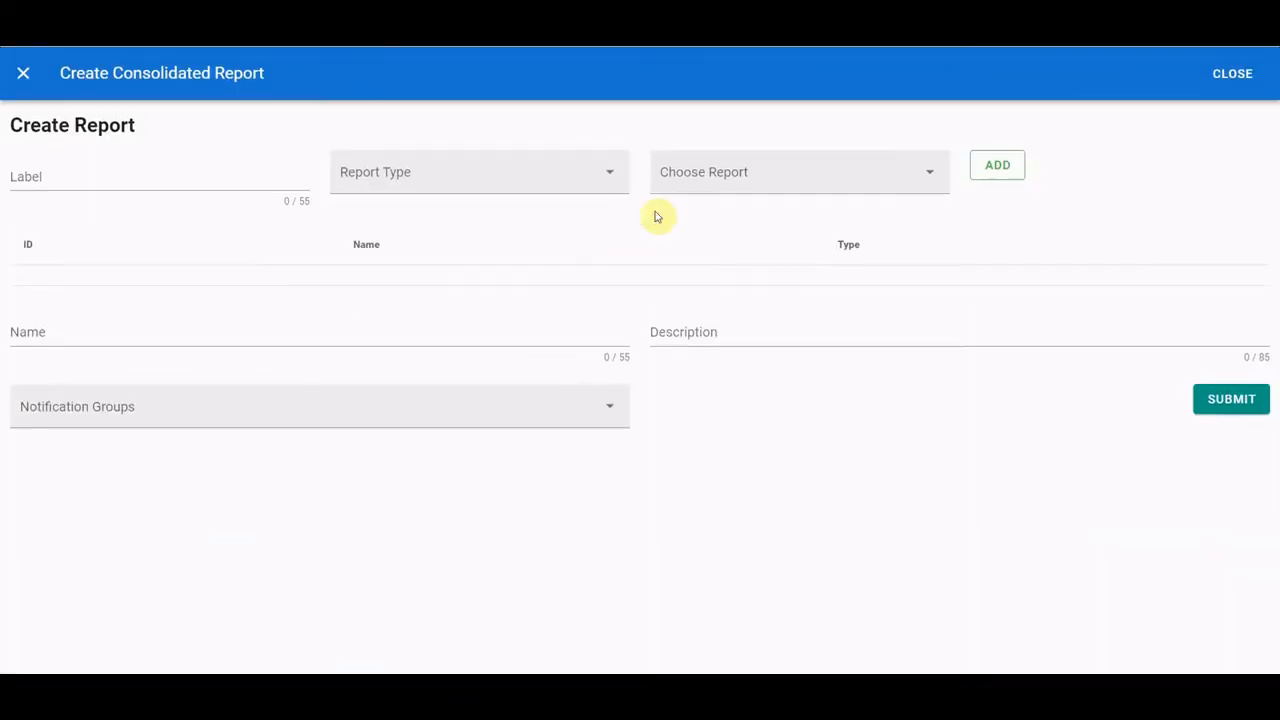
left_click(1233, 76)
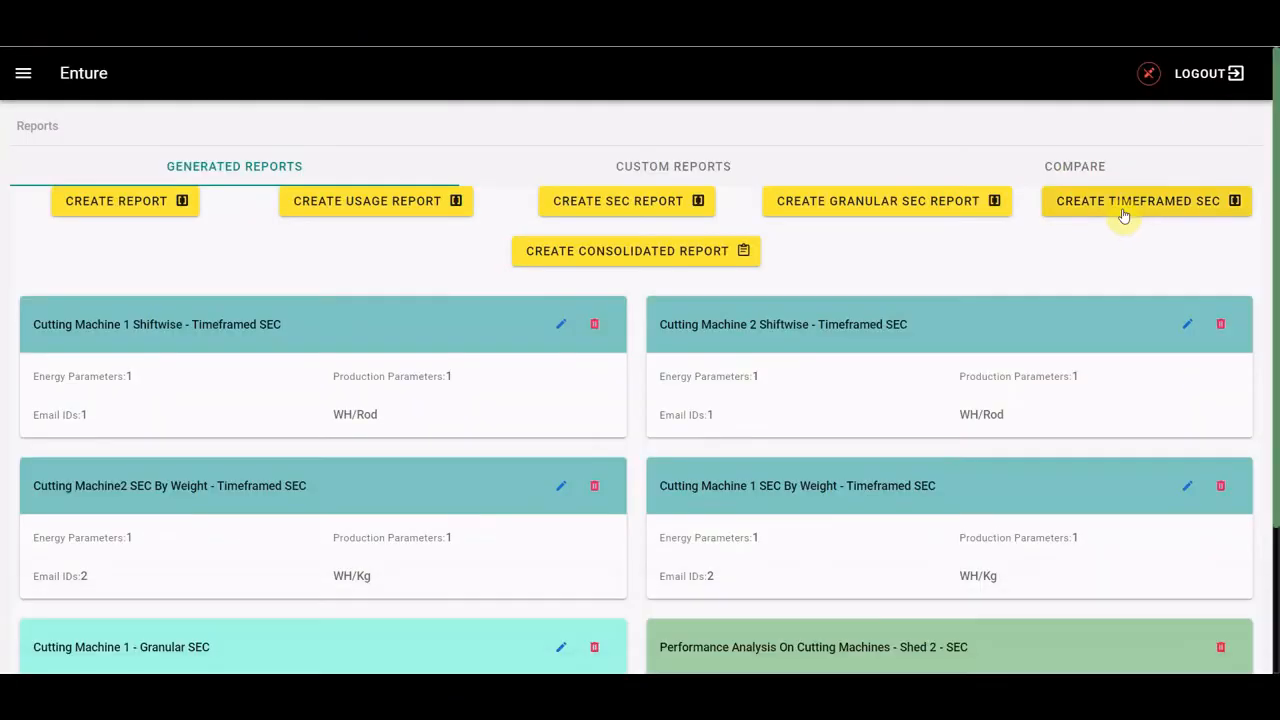
left_click(1124, 207)
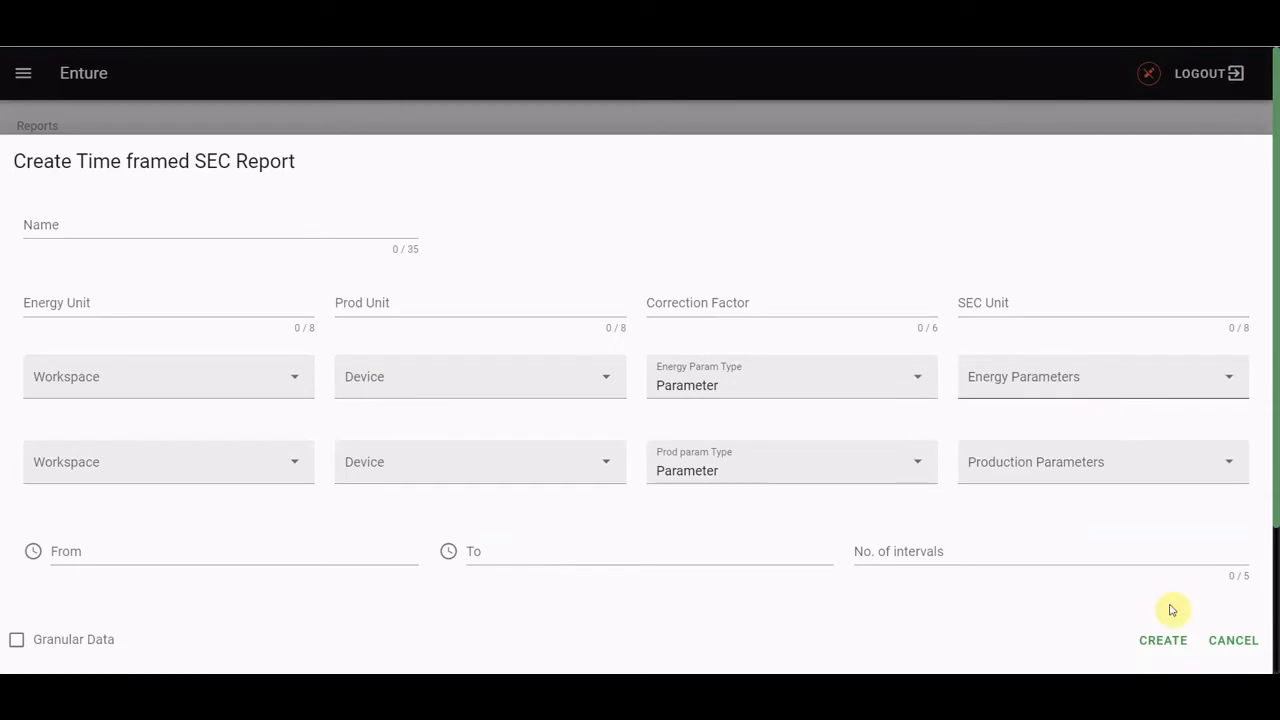
left_click(1232, 638)
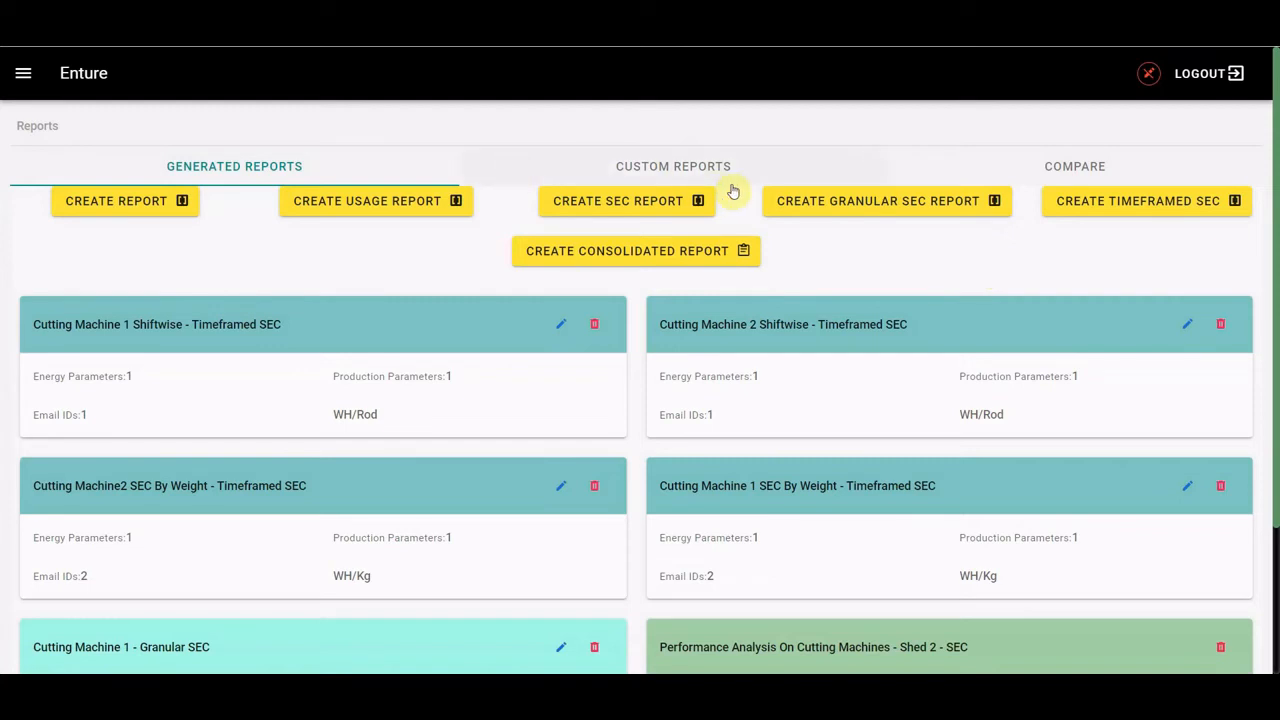
Step: Open Custom Reports and set the Parameter Report to workspace Shed 2, device Cutting Machine 1 and parameter Power
left_click(687, 174)
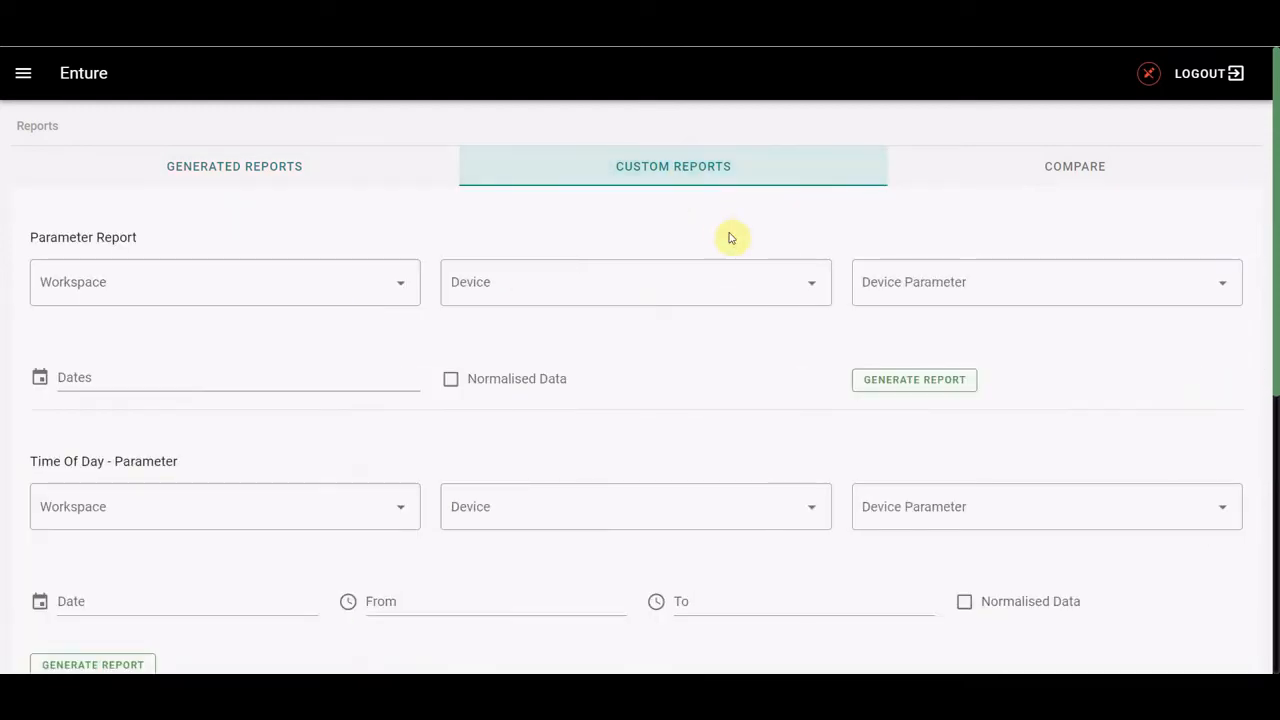
left_click(345, 280)
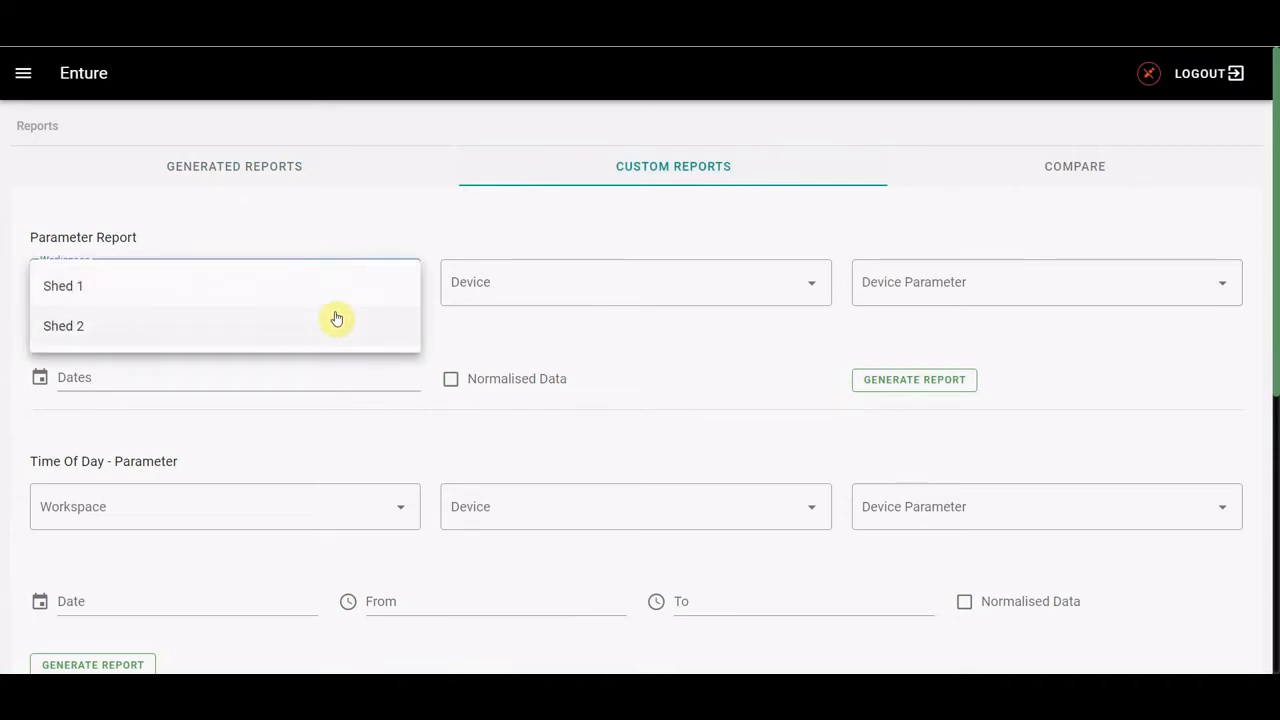
left_click(336, 318)
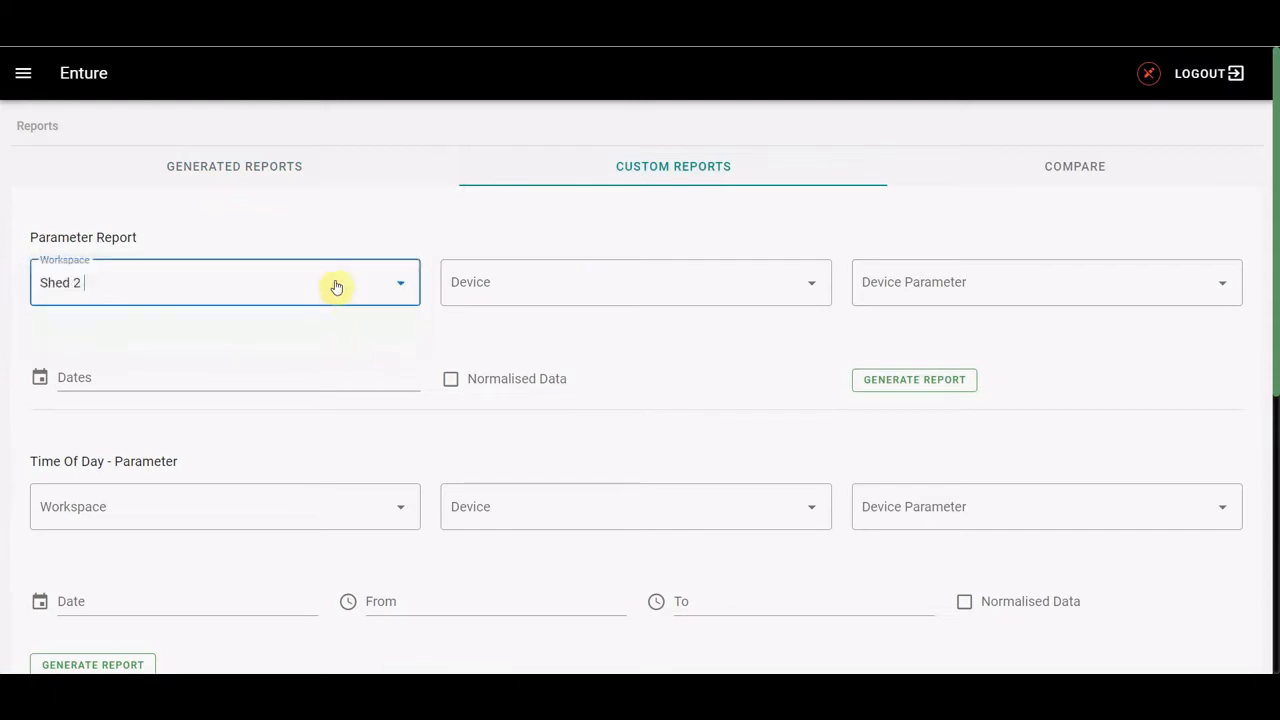
left_click(544, 307)
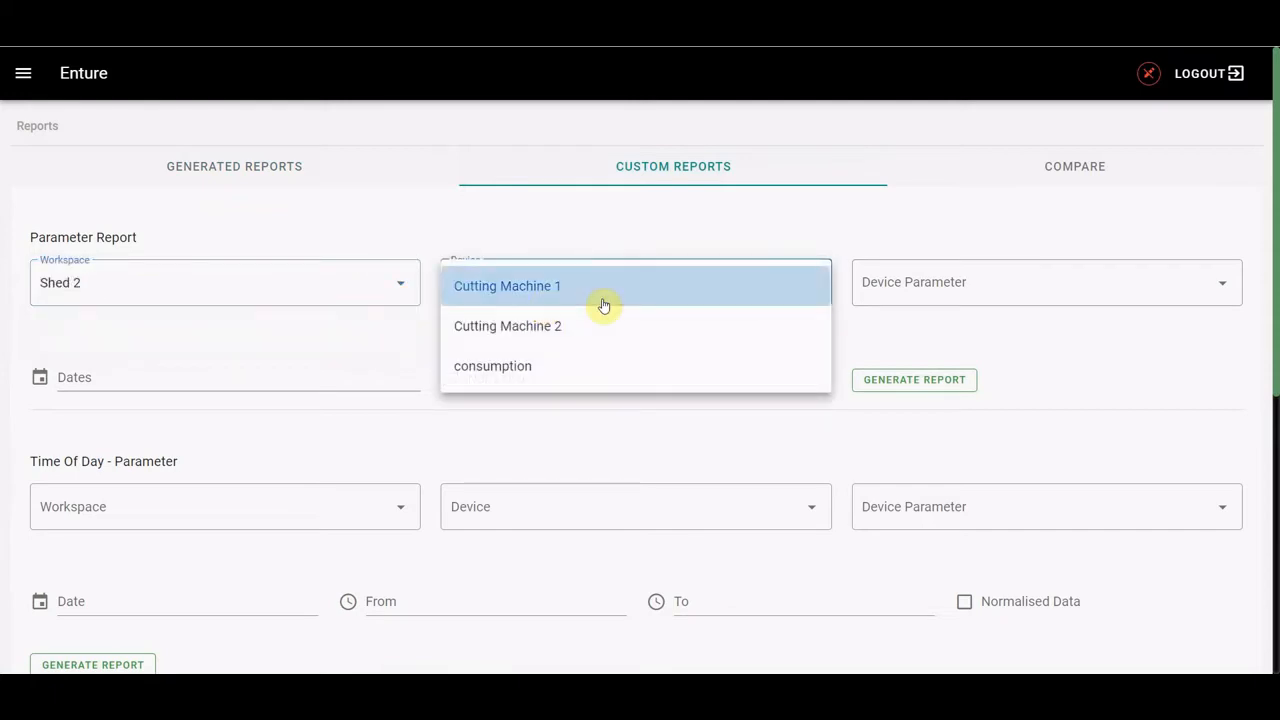
left_click(603, 304)
left_click(1003, 289)
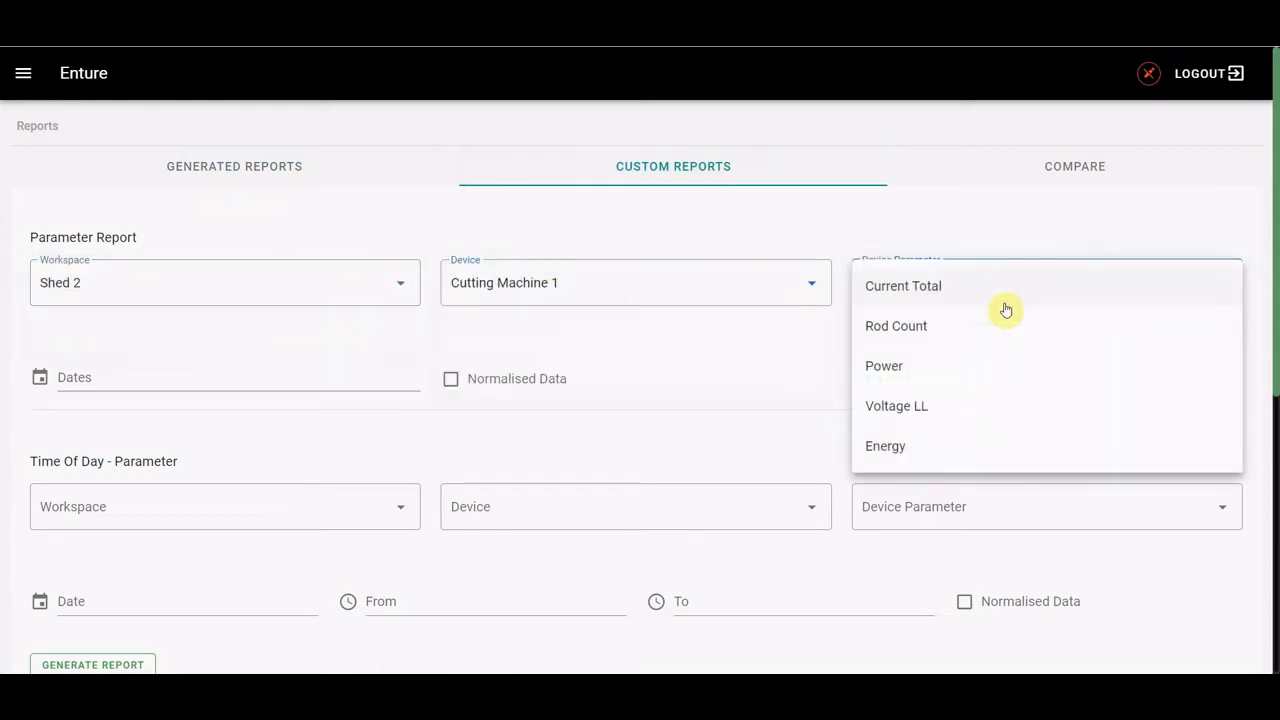
left_click(943, 368)
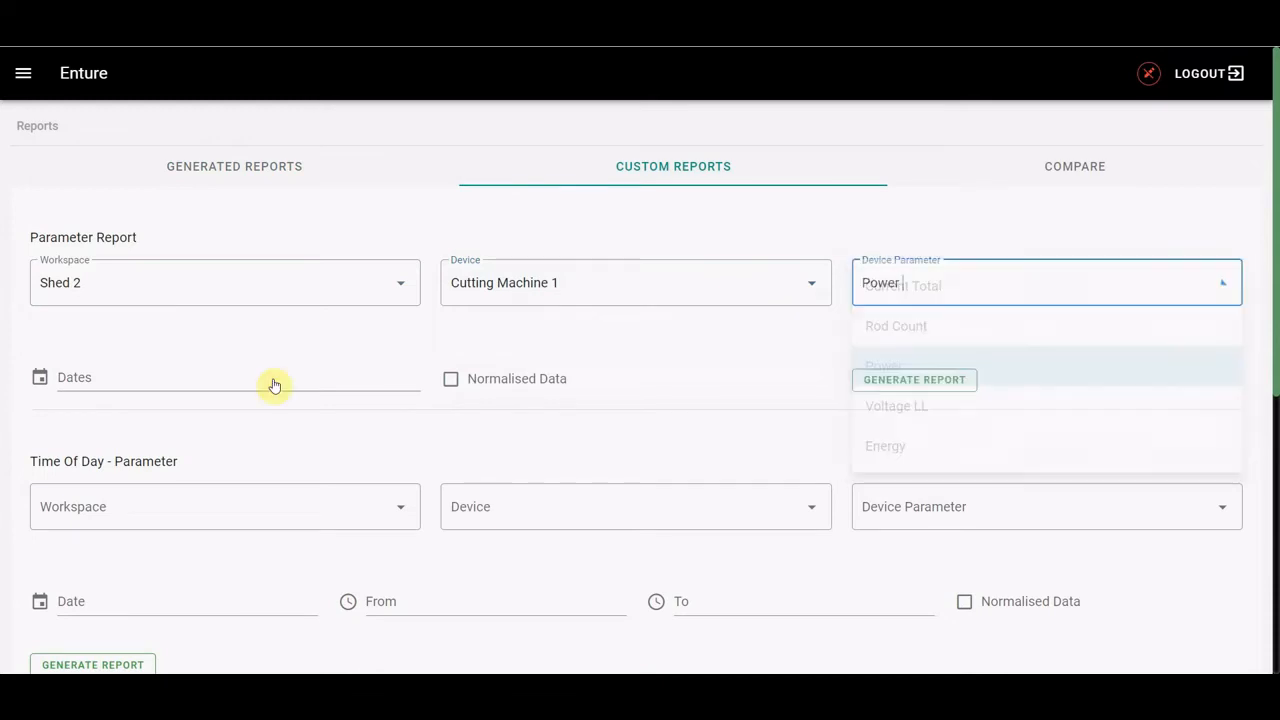
Step: Set the Parameter Report date to 2022-05-13 and generate the report
left_click(255, 381)
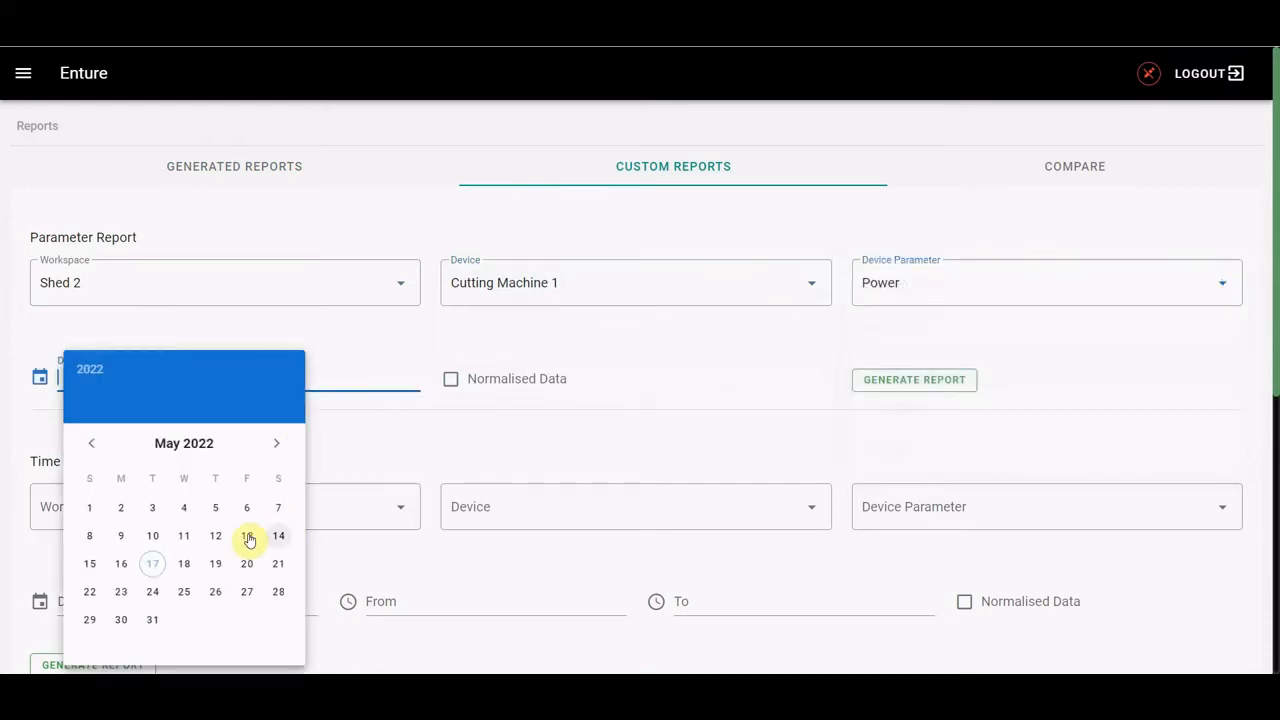
left_click(247, 536)
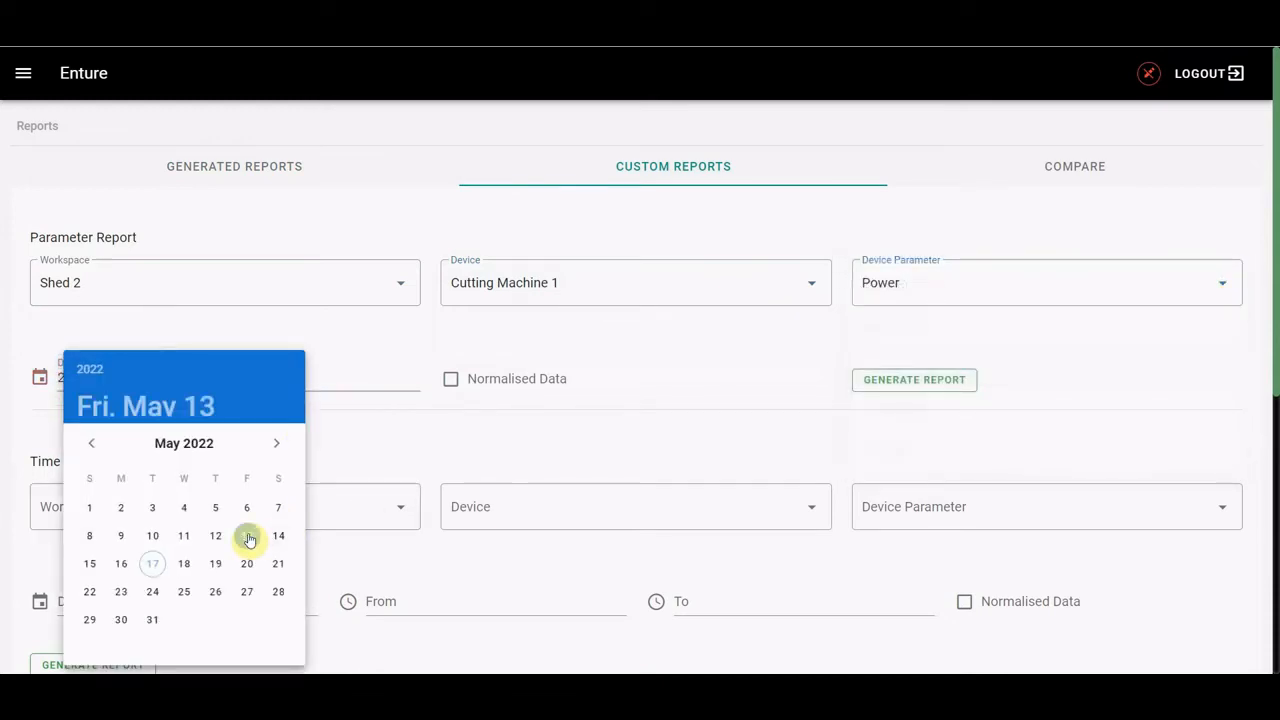
left_click(905, 382)
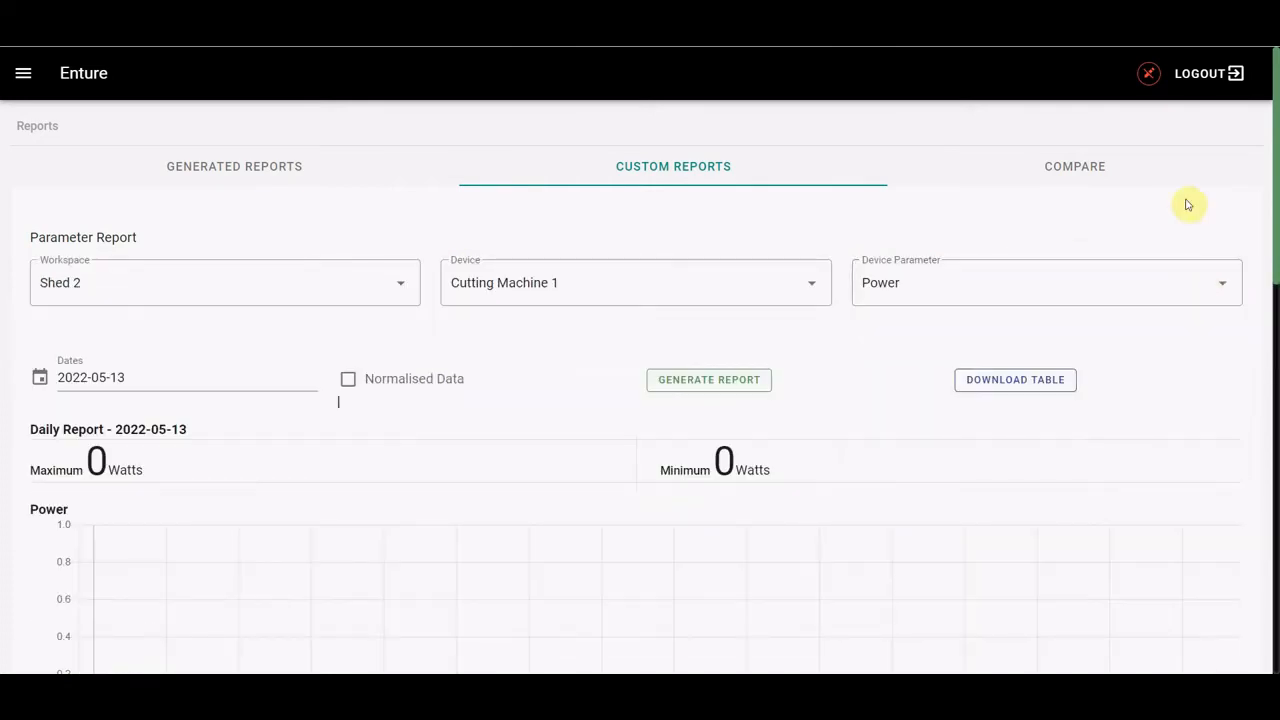
Step: Change the Parameter Report to workspace Shed 1, device Drawing Machine 3 and parameter Power, and generate it again
mouse_move(1276, 277)
left_mouse_down()
mouse_move(1276, 460)
mouse_move(1274, 282)
left_mouse_up()
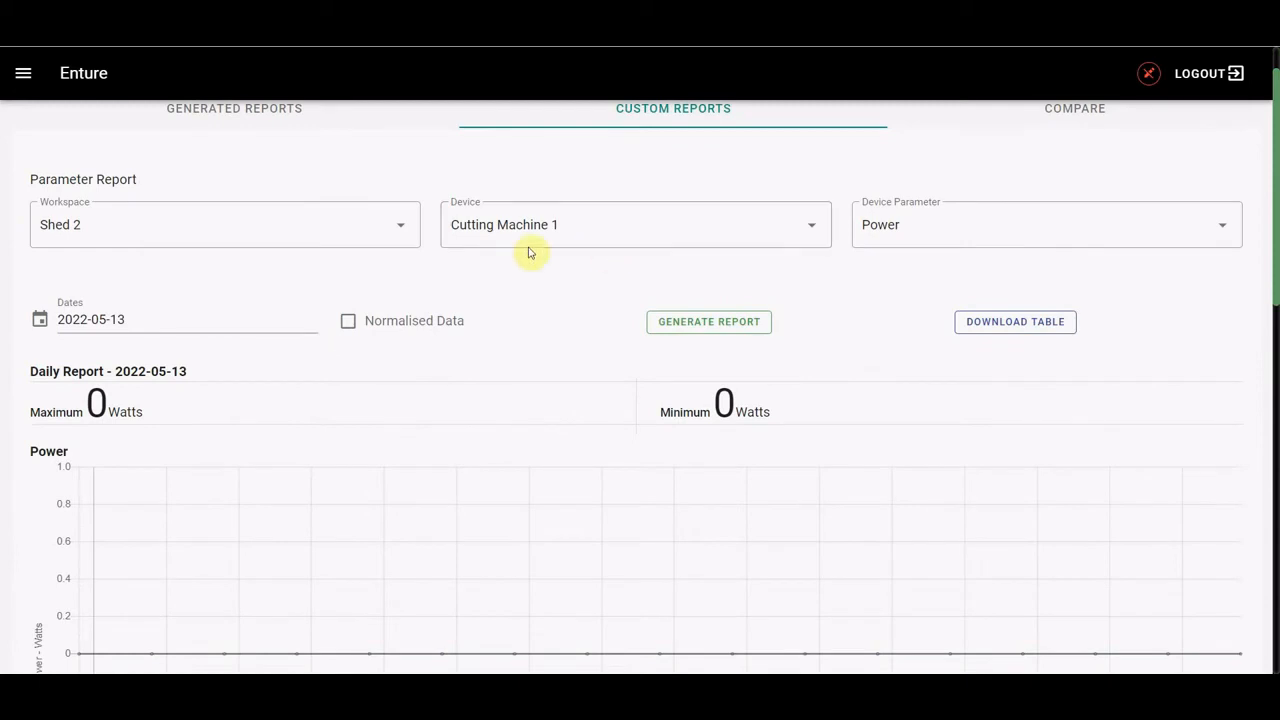
left_click(219, 227)
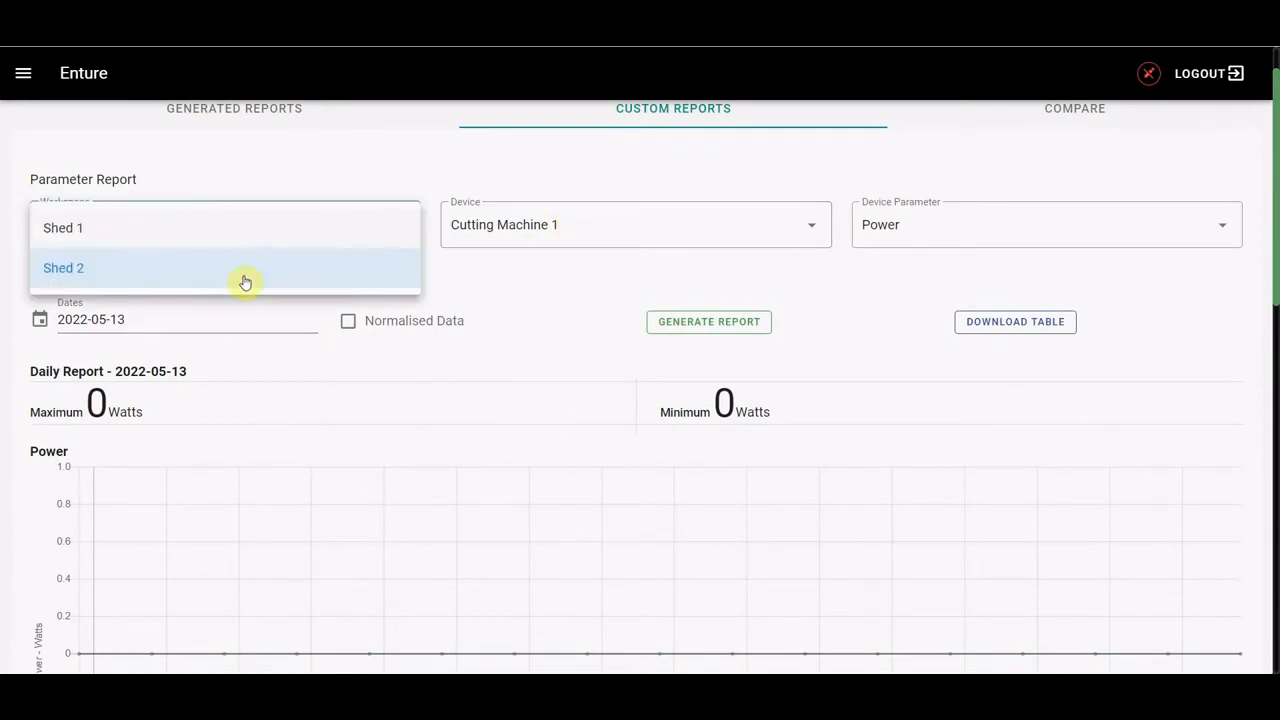
left_click(86, 236)
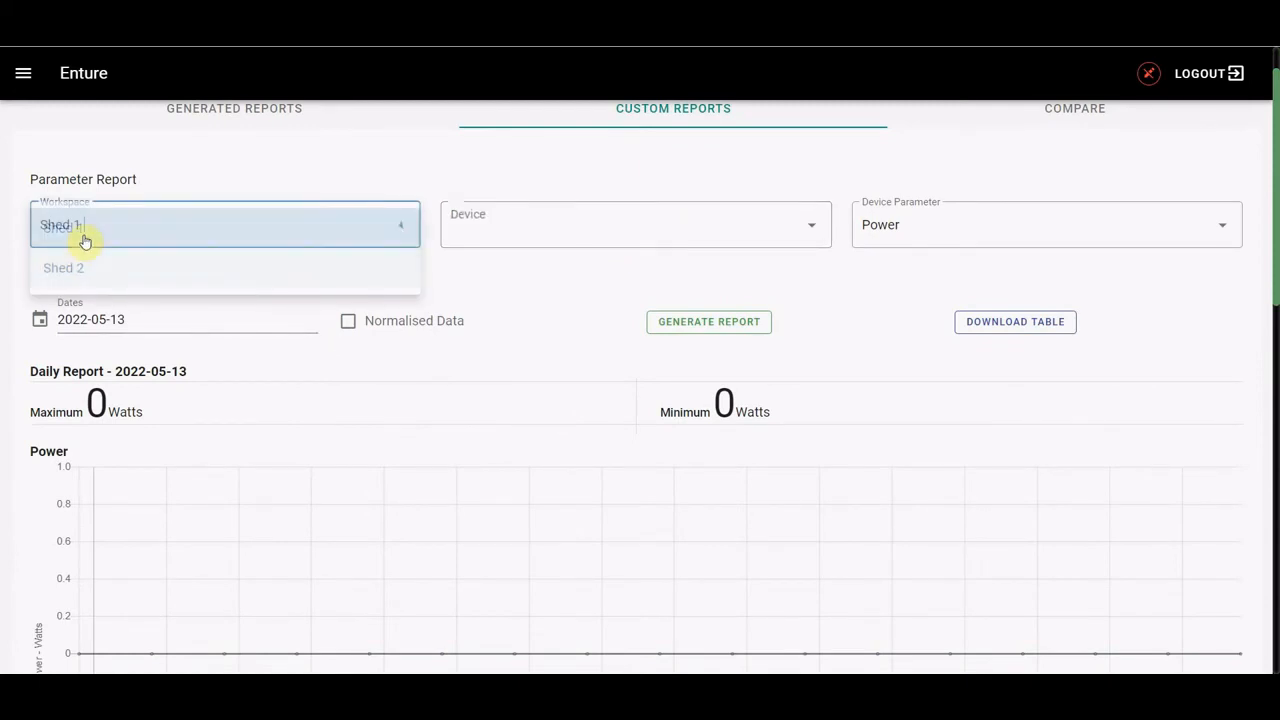
left_click(651, 223)
left_click(643, 232)
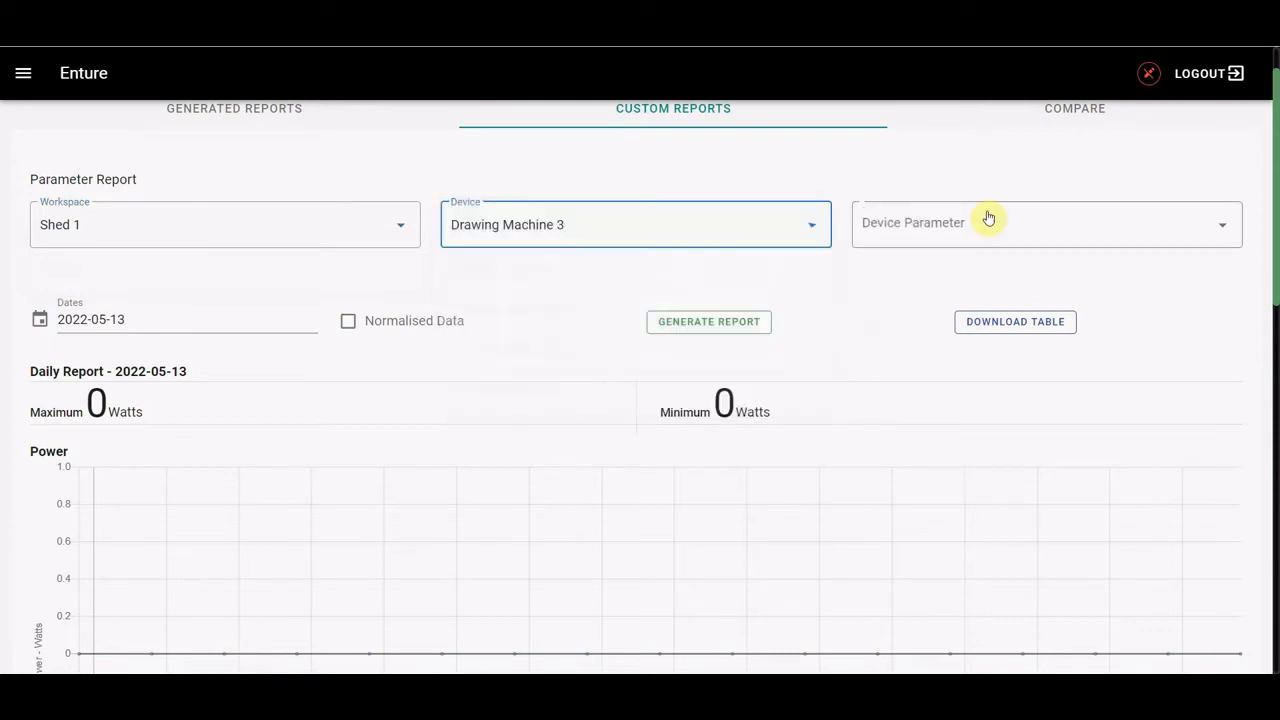
left_click(1012, 224)
left_click(955, 269)
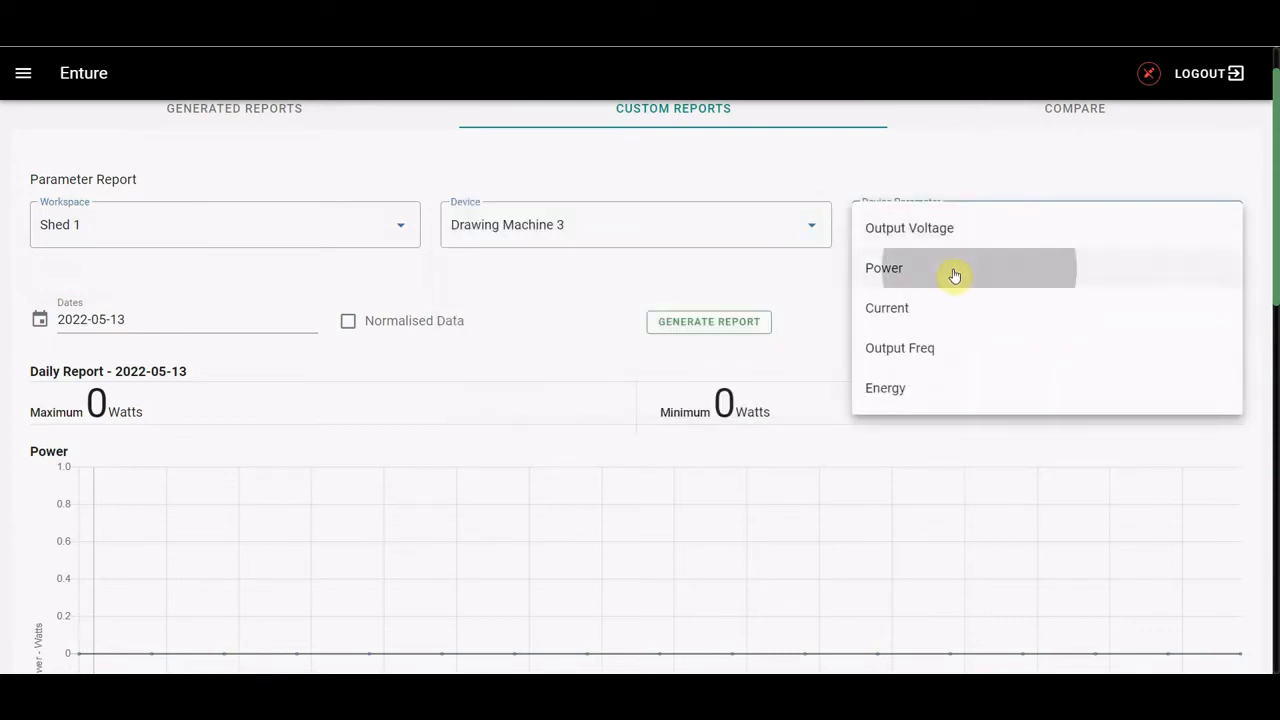
left_click(749, 321)
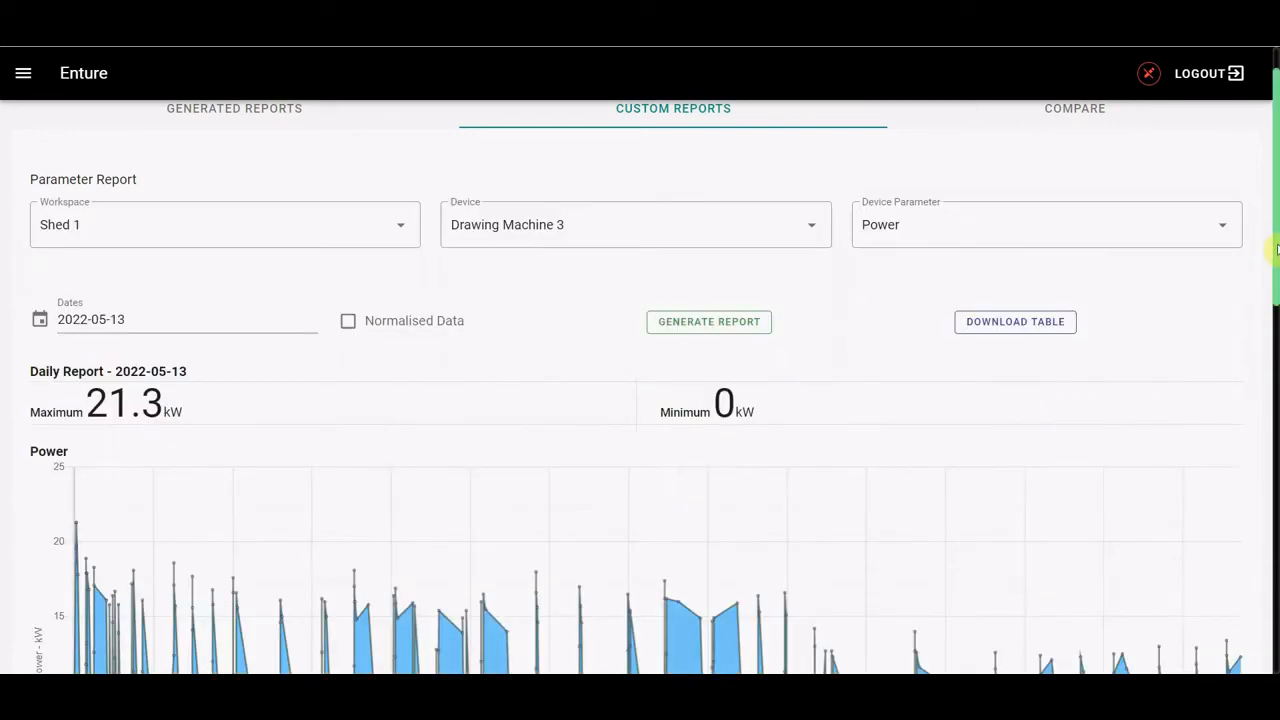
Step: Examine the Drawing Machine 3 power chart and the Time Of Day, Parameter Total Usage and Parameter Miscellaneous Report forms
scroll(1277, 248, "down", 3)
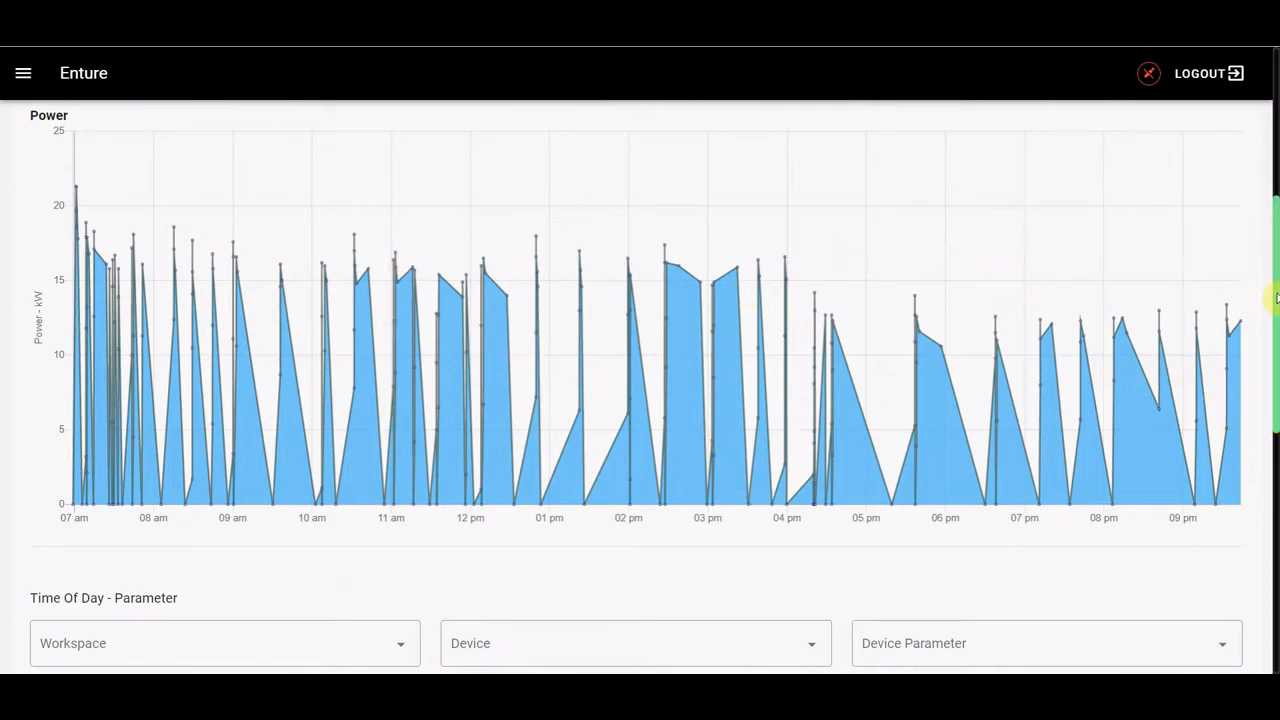
left_click_drag(1277, 297, 1271, 420)
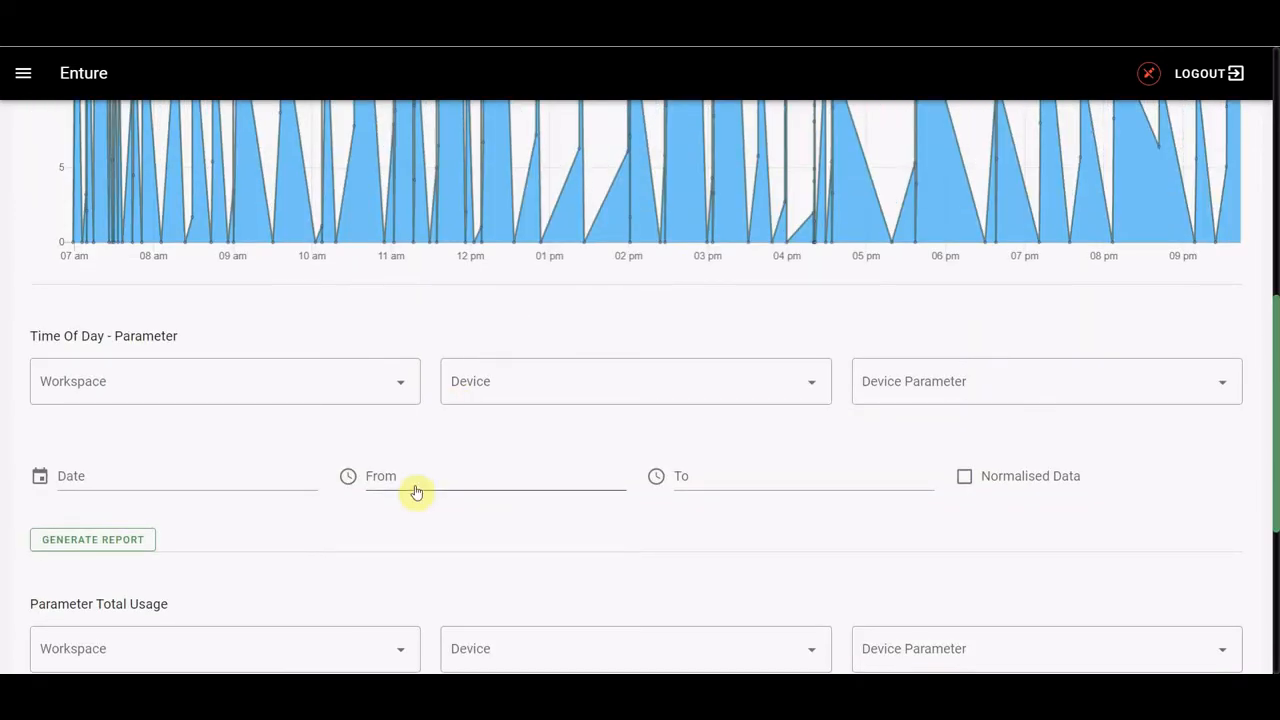
left_click(763, 483)
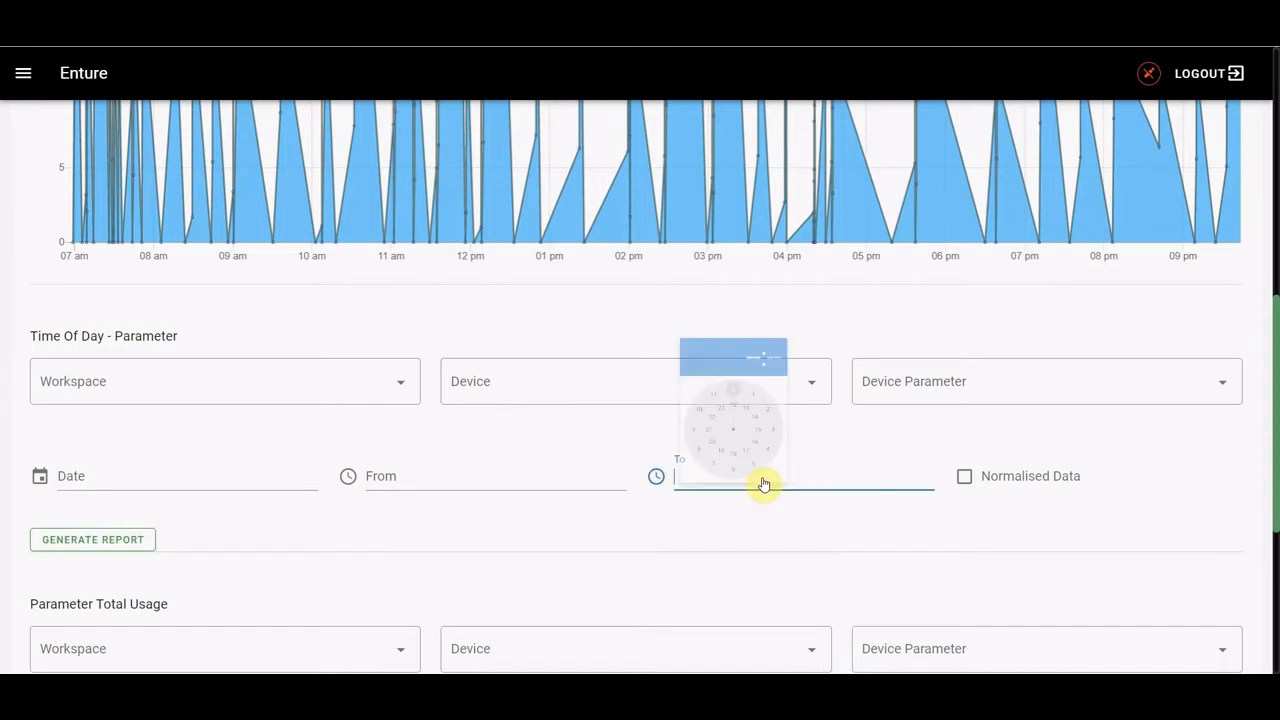
left_click(1188, 528)
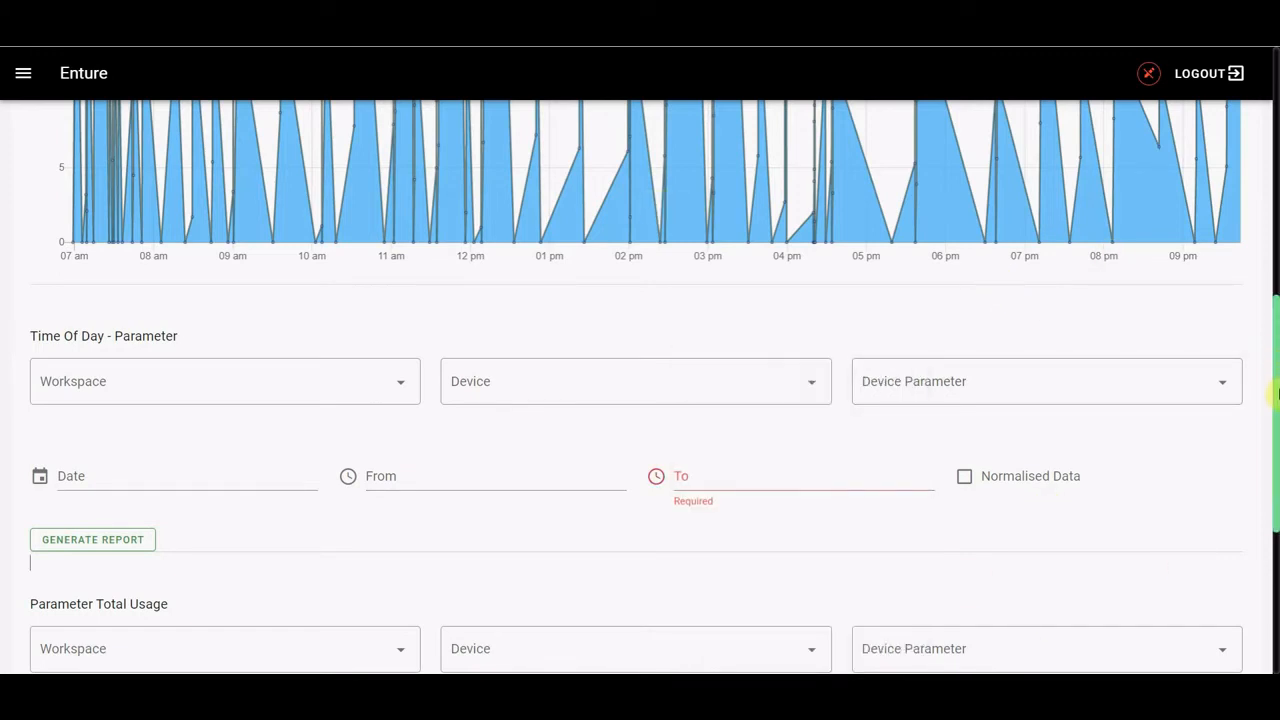
left_click_drag(1276, 395, 1276, 209)
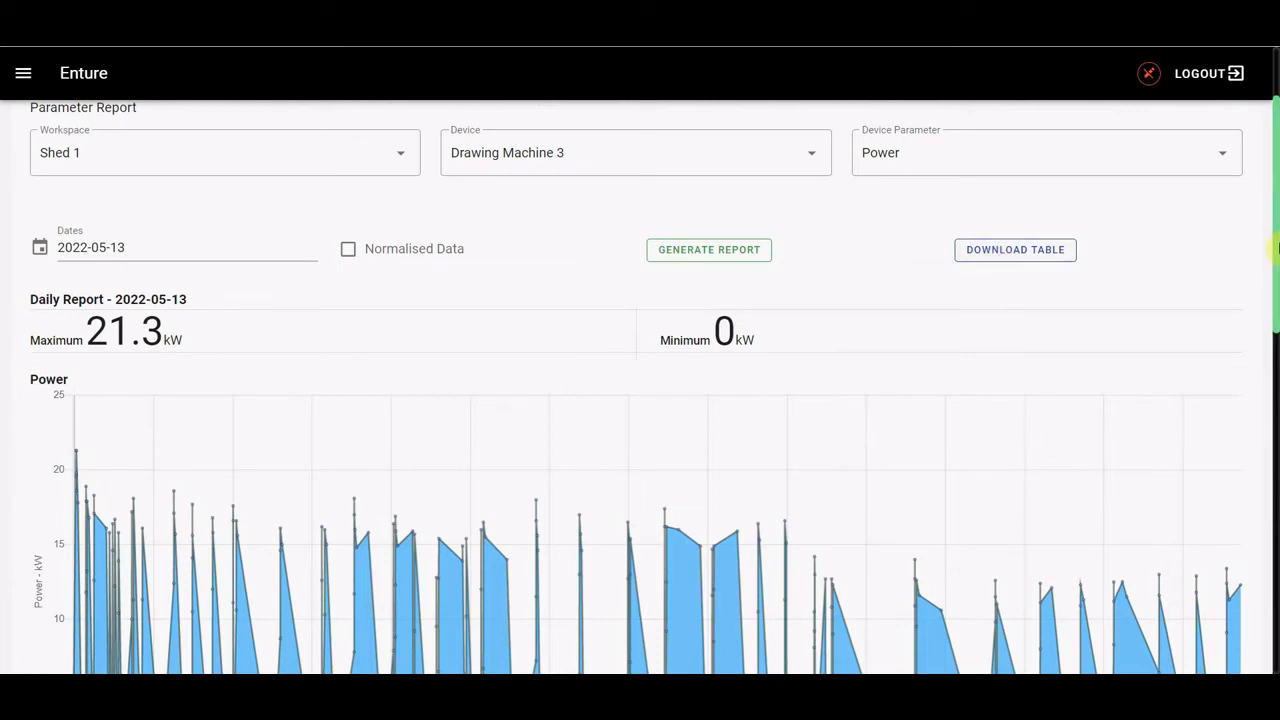
left_click_drag(1276, 248, 1276, 596)
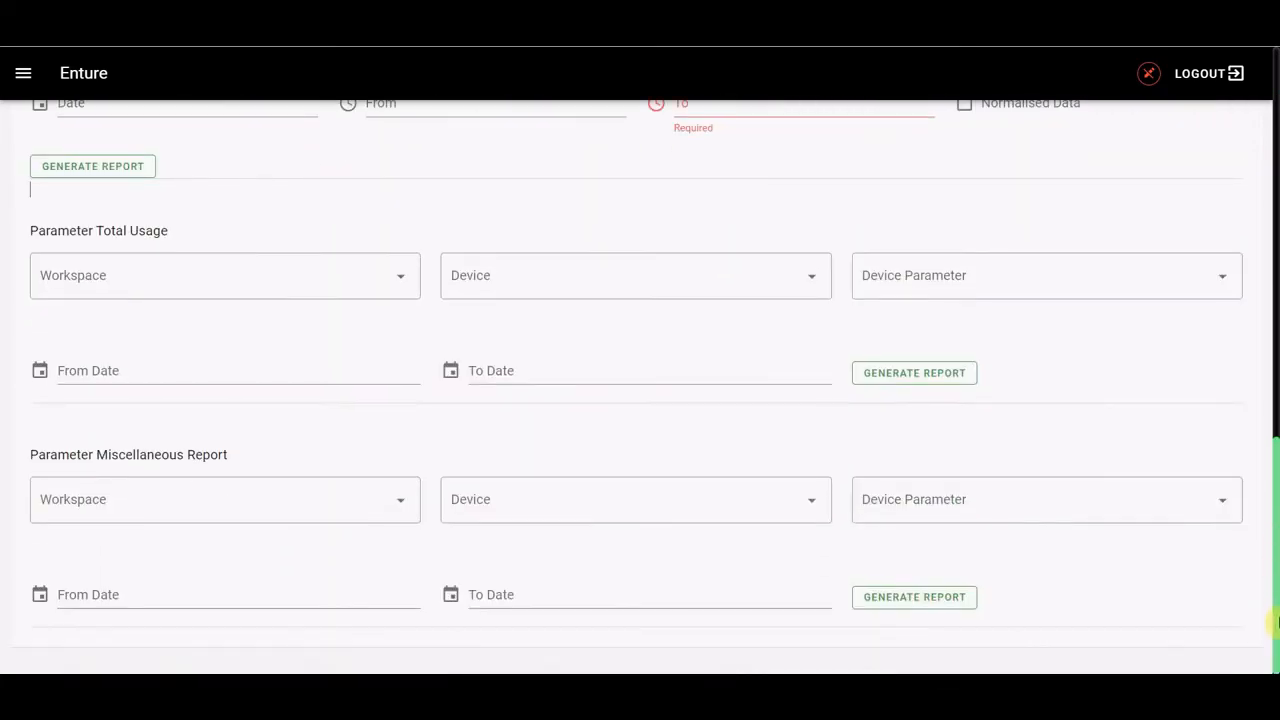
Step: Set the Parameter Miscellaneous Report to workspace Shed 2, device Cutting Machine 2 and parameter Power
left_click(381, 516)
left_click(362, 538)
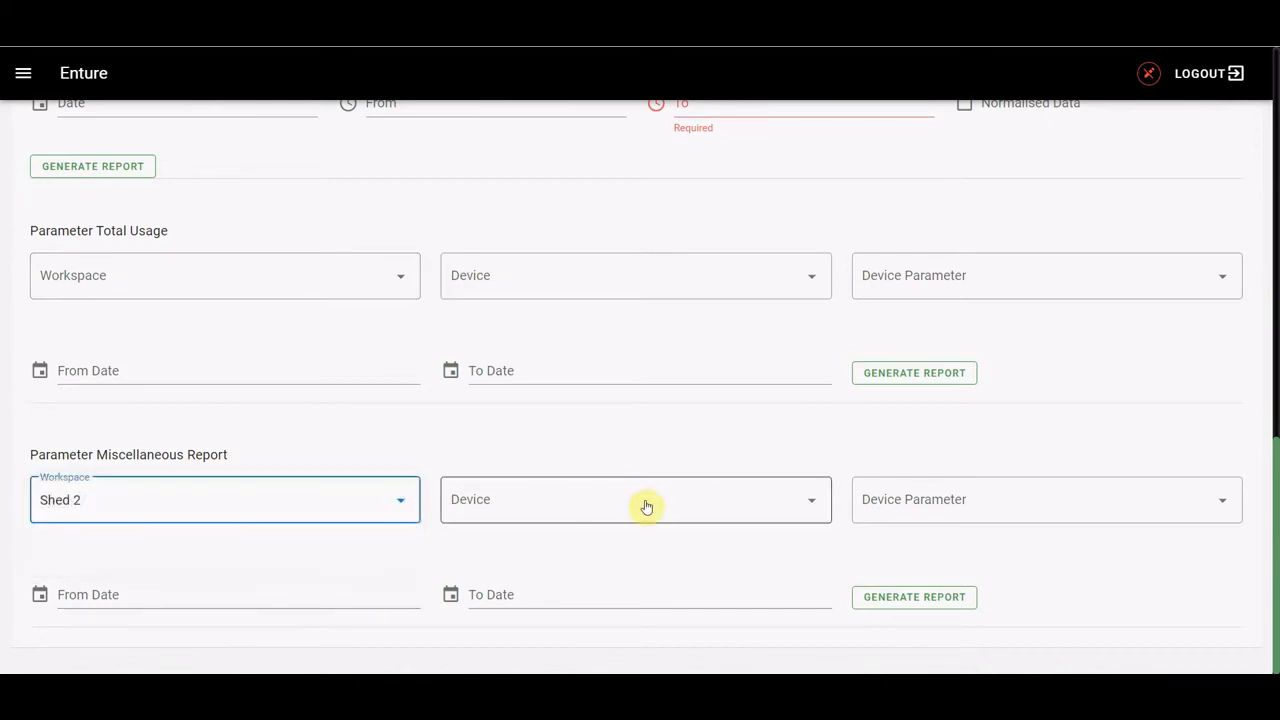
left_click(645, 510)
left_click(668, 546)
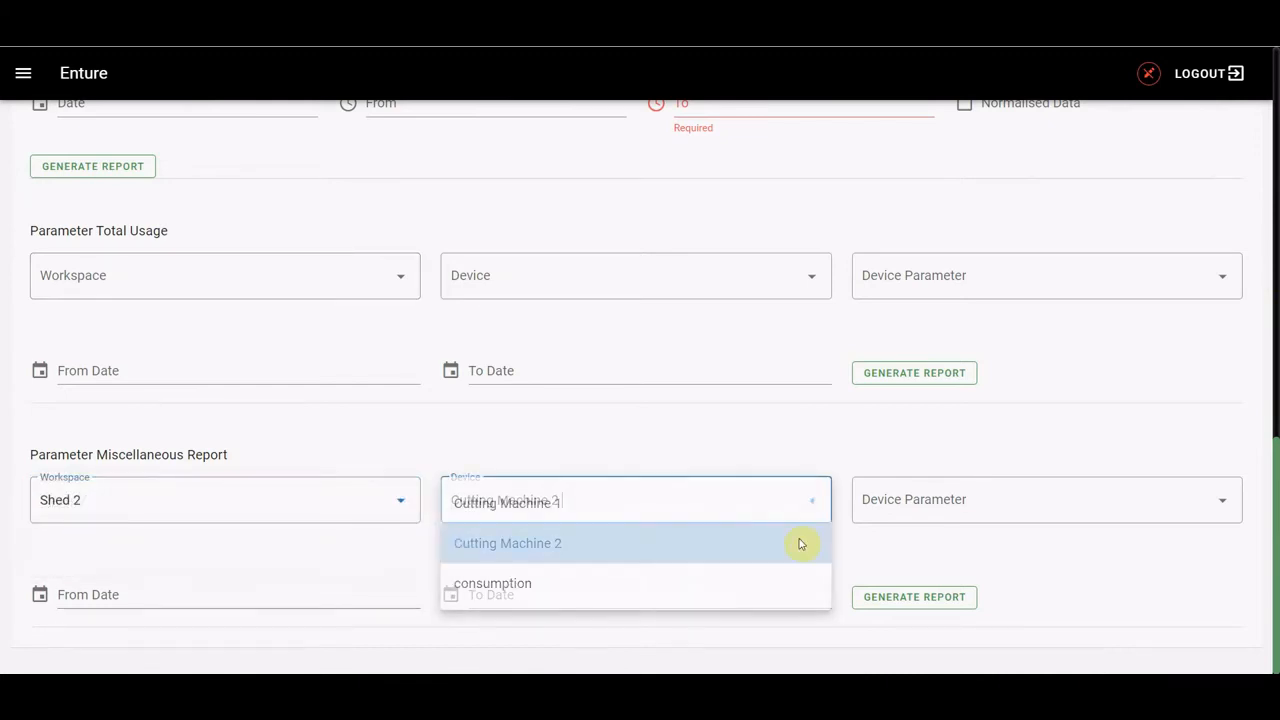
left_click(990, 514)
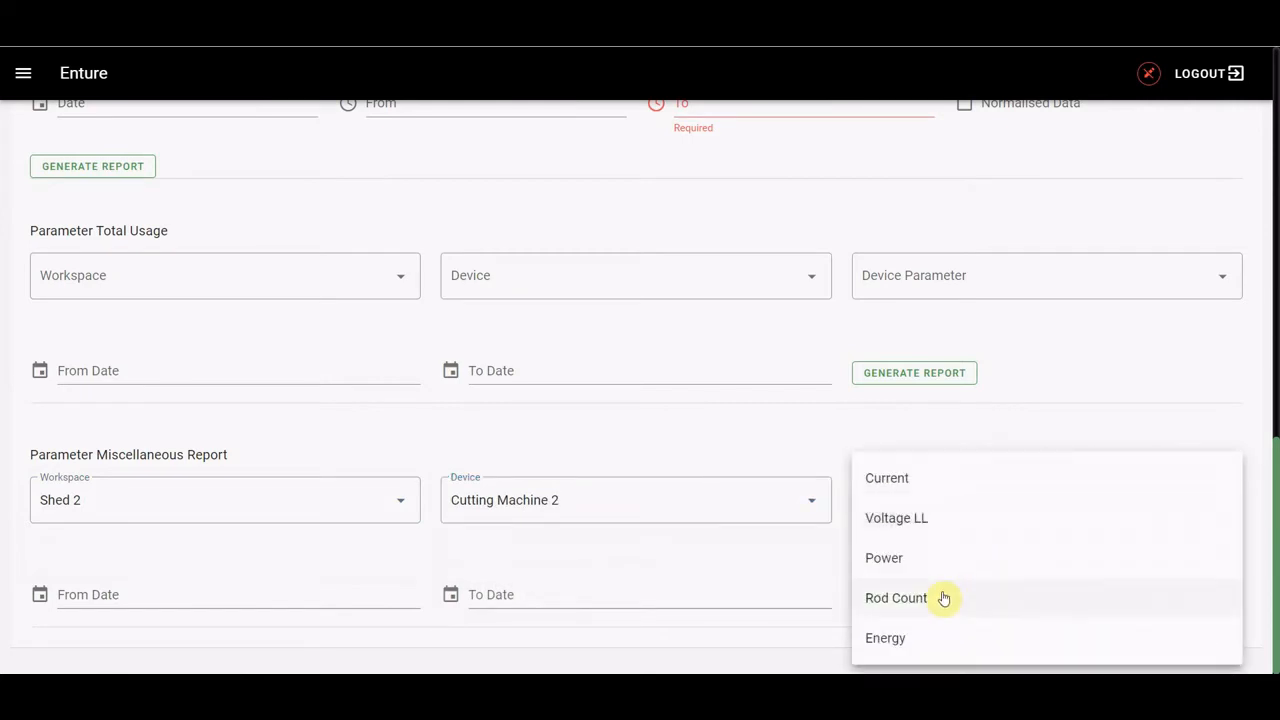
left_click(919, 570)
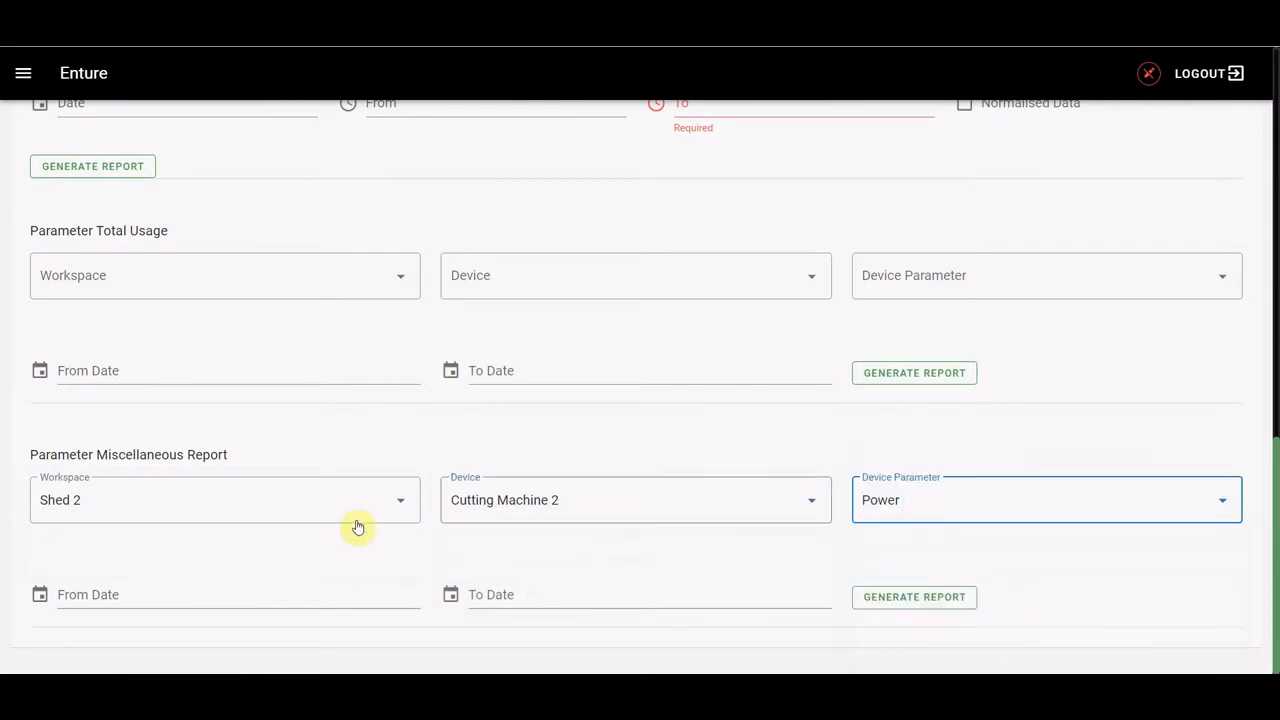
Step: Set the Parameter Miscellaneous Report's date range from 2022-03-01 to 2022-05-17 and generate the report
left_click(263, 607)
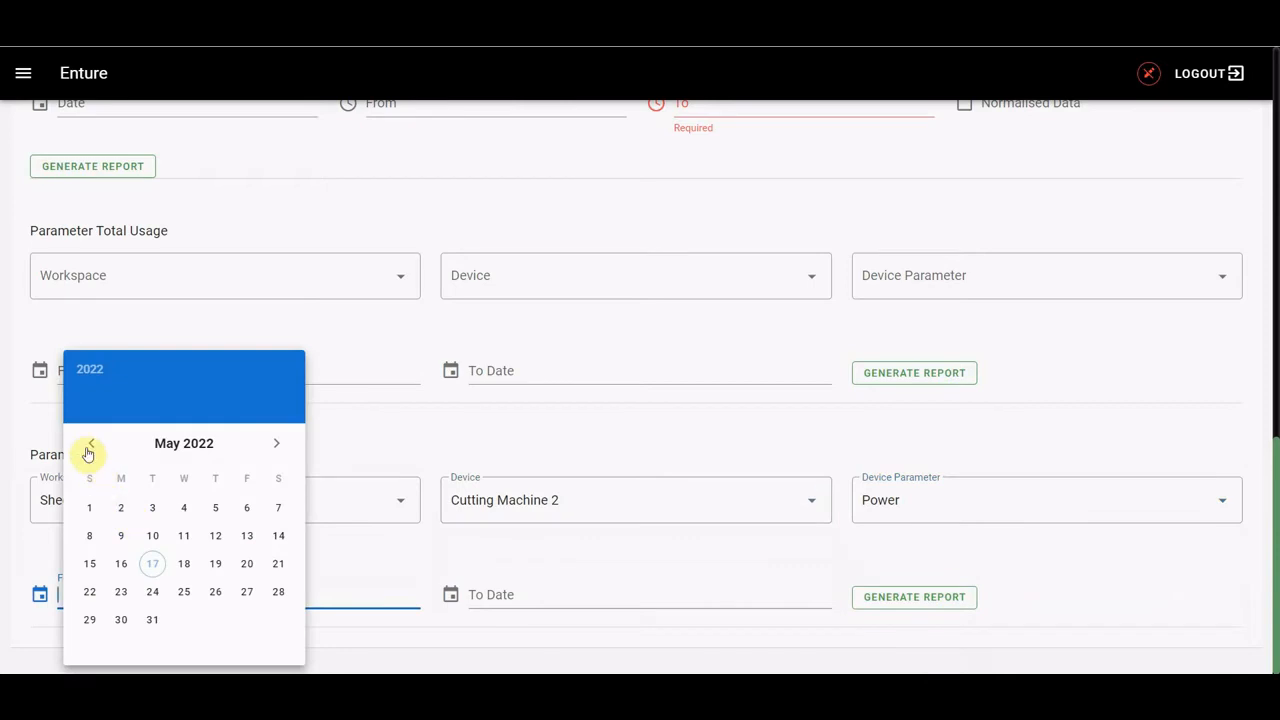
left_click(88, 446)
left_click(88, 446)
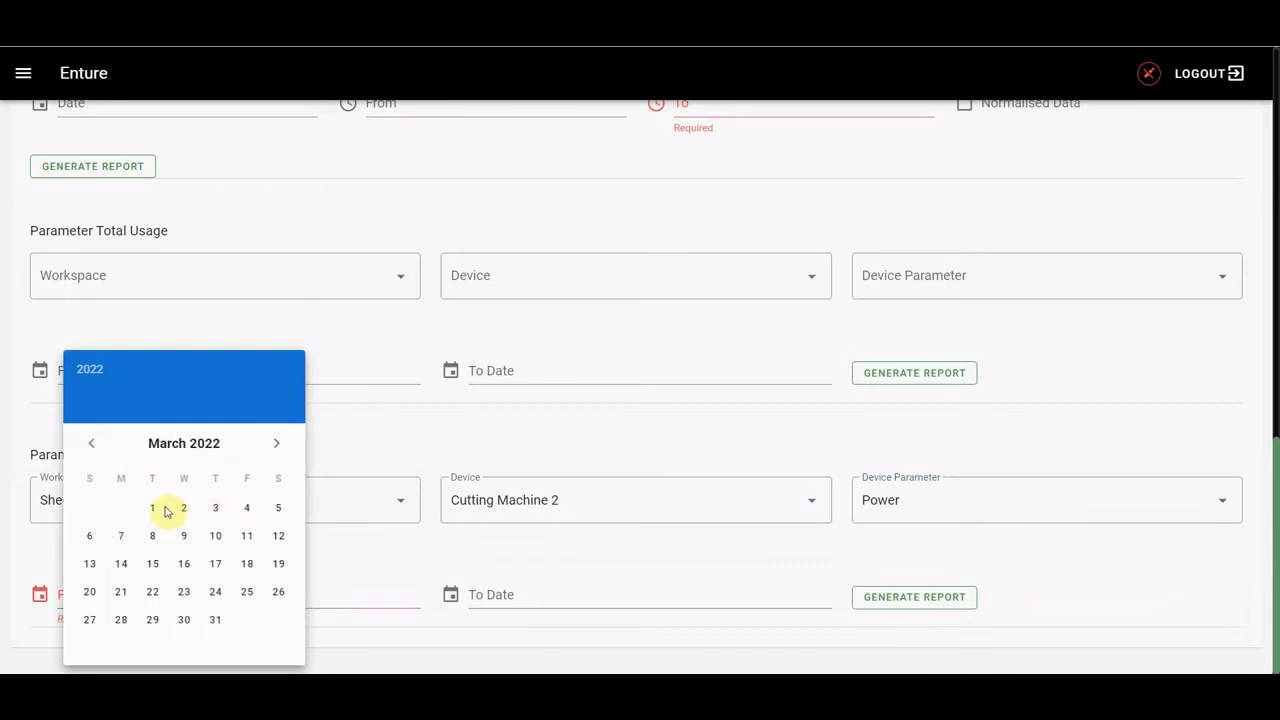
left_click(165, 512)
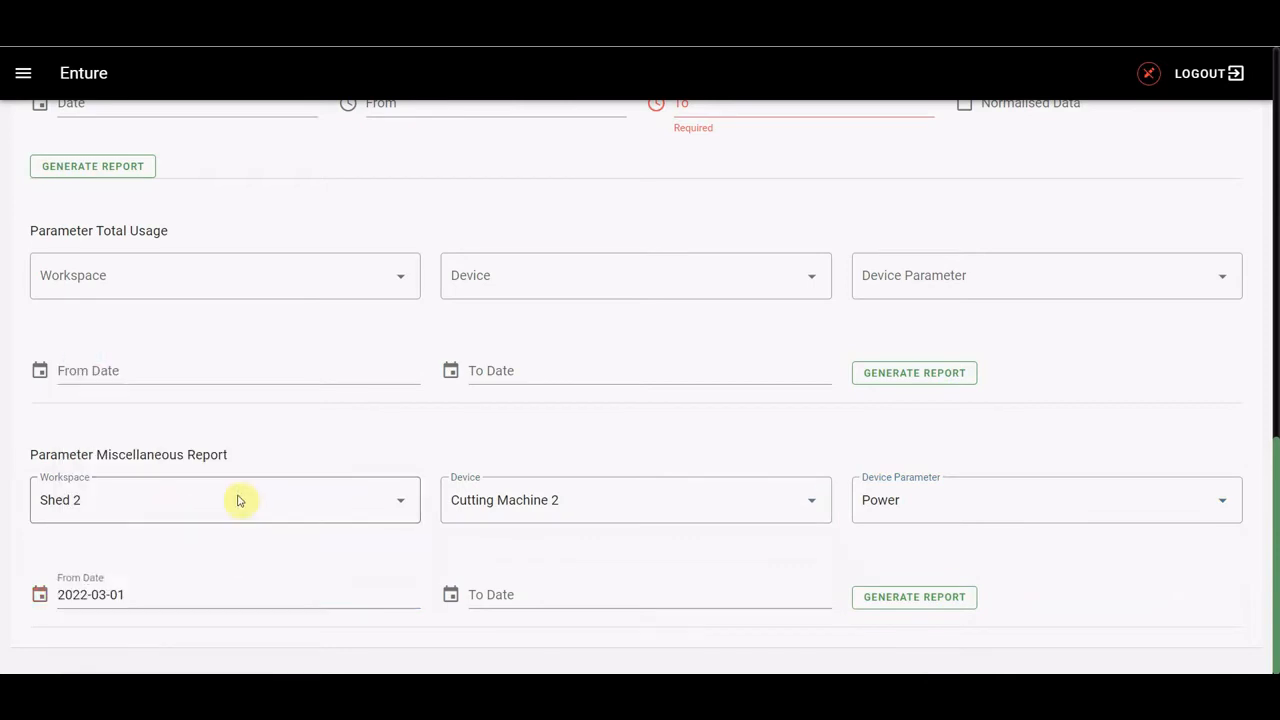
left_click(558, 598)
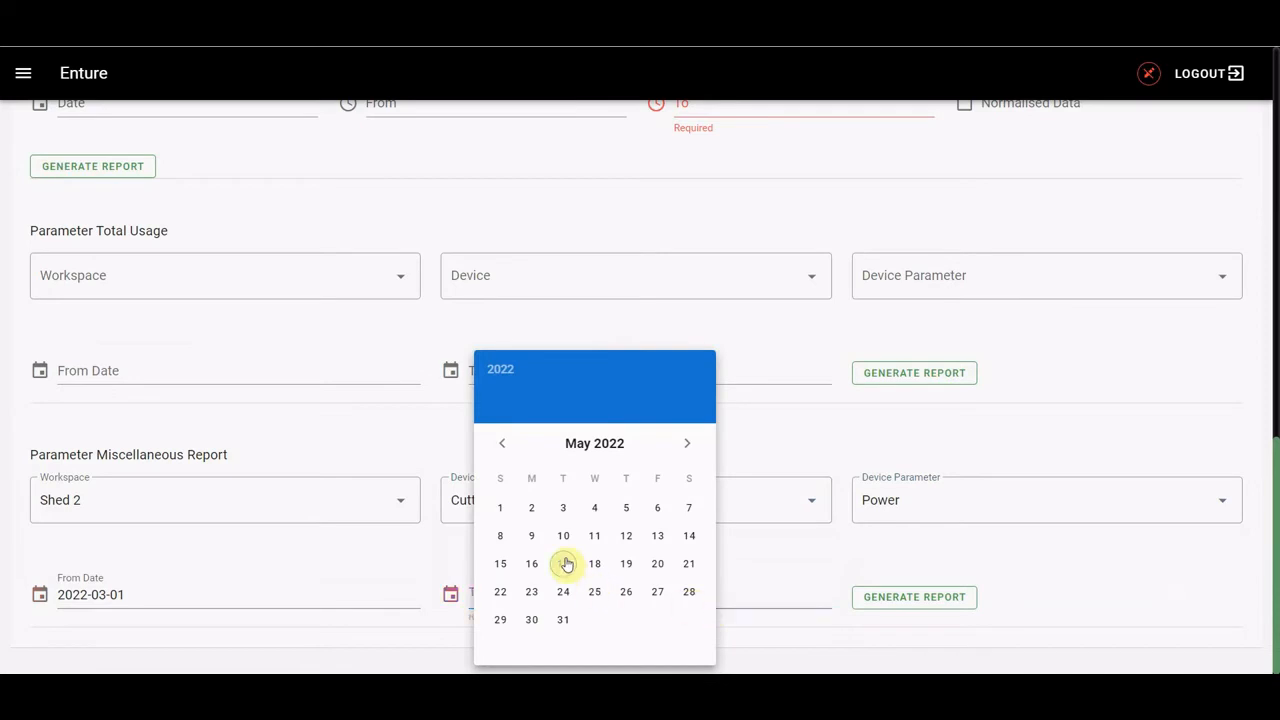
left_click(566, 565)
left_click(910, 598)
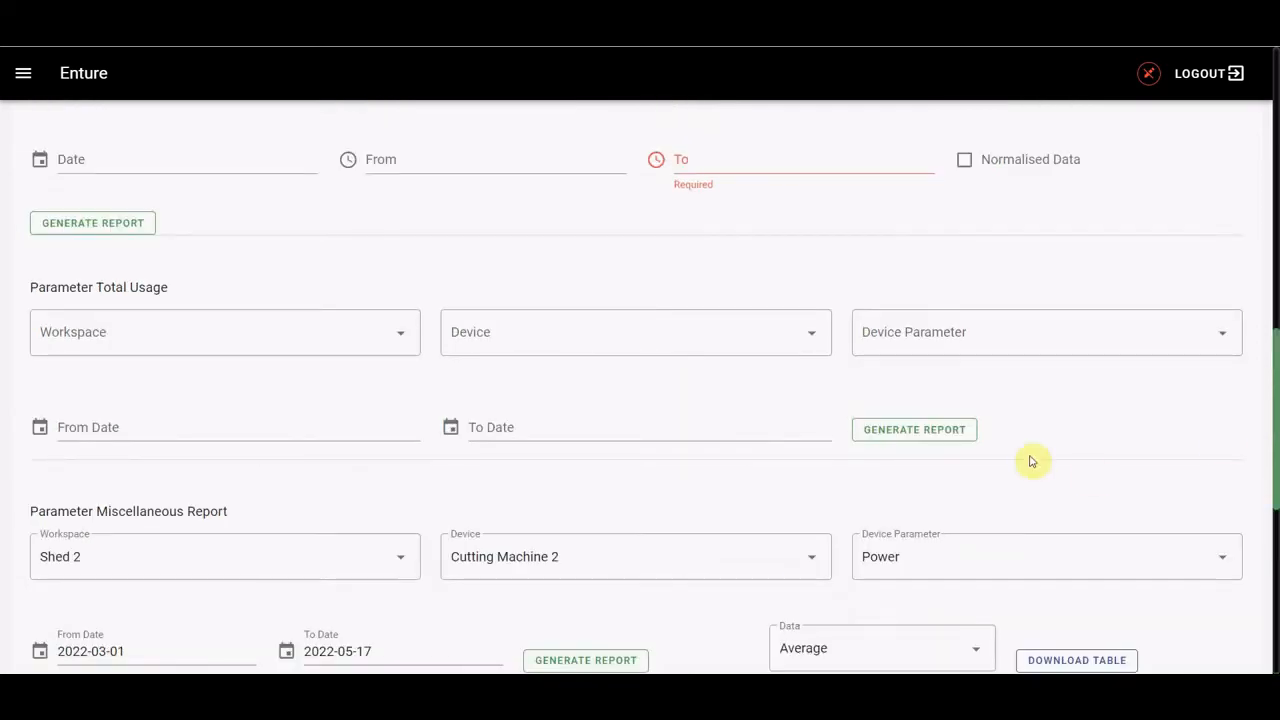
Step: Display the Cutting Machine 2 power chart as a line chart and switch its data to Peak Value
left_click_drag(1276, 405, 1276, 550)
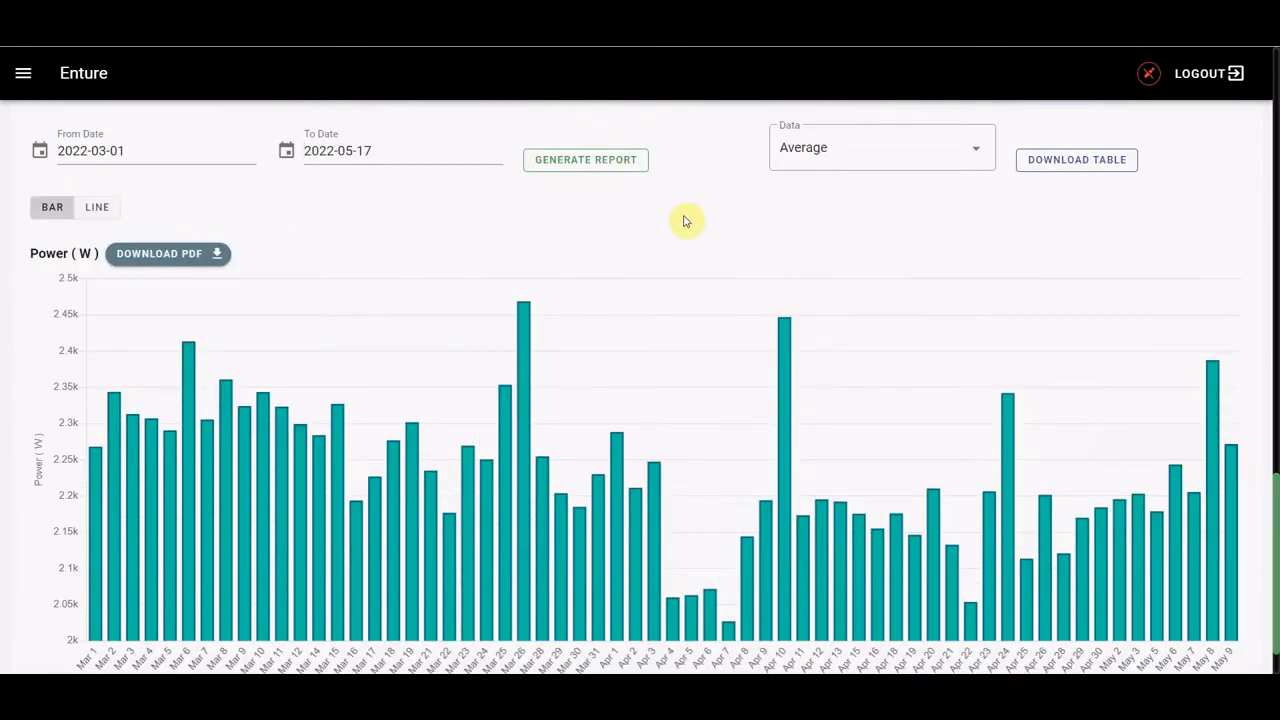
left_click(97, 210)
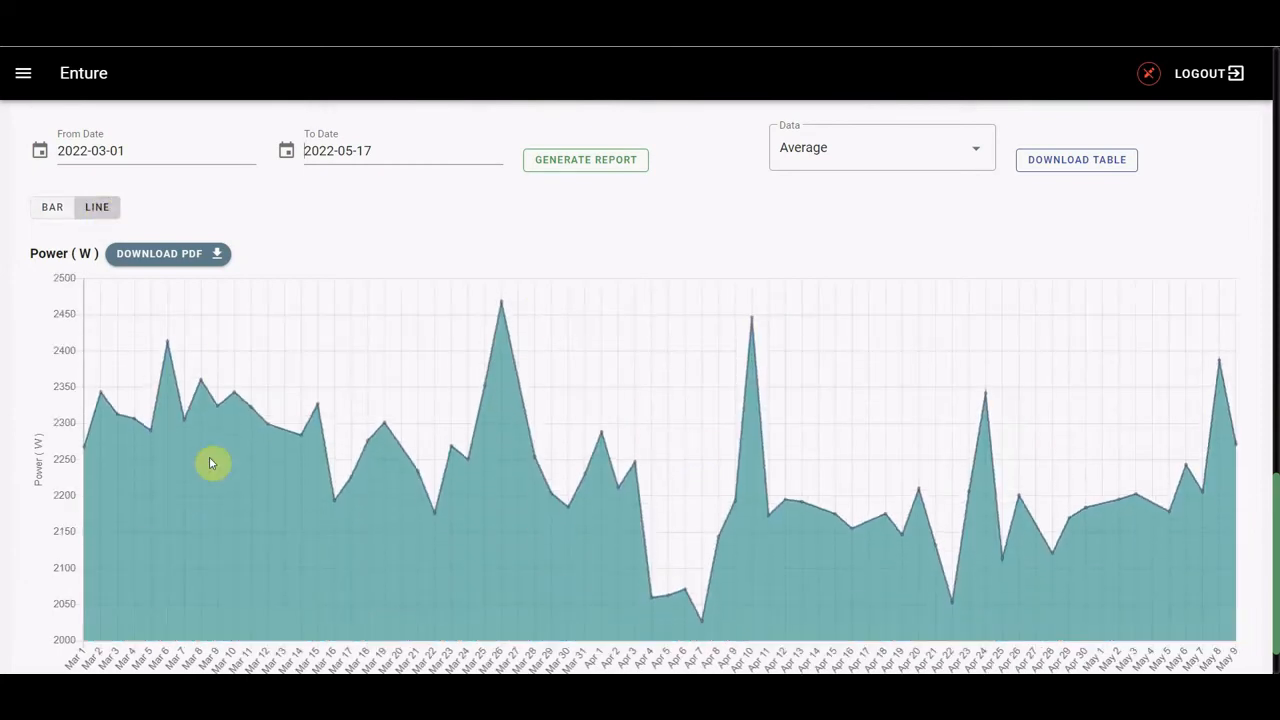
scroll(1252, 578, "down", 1)
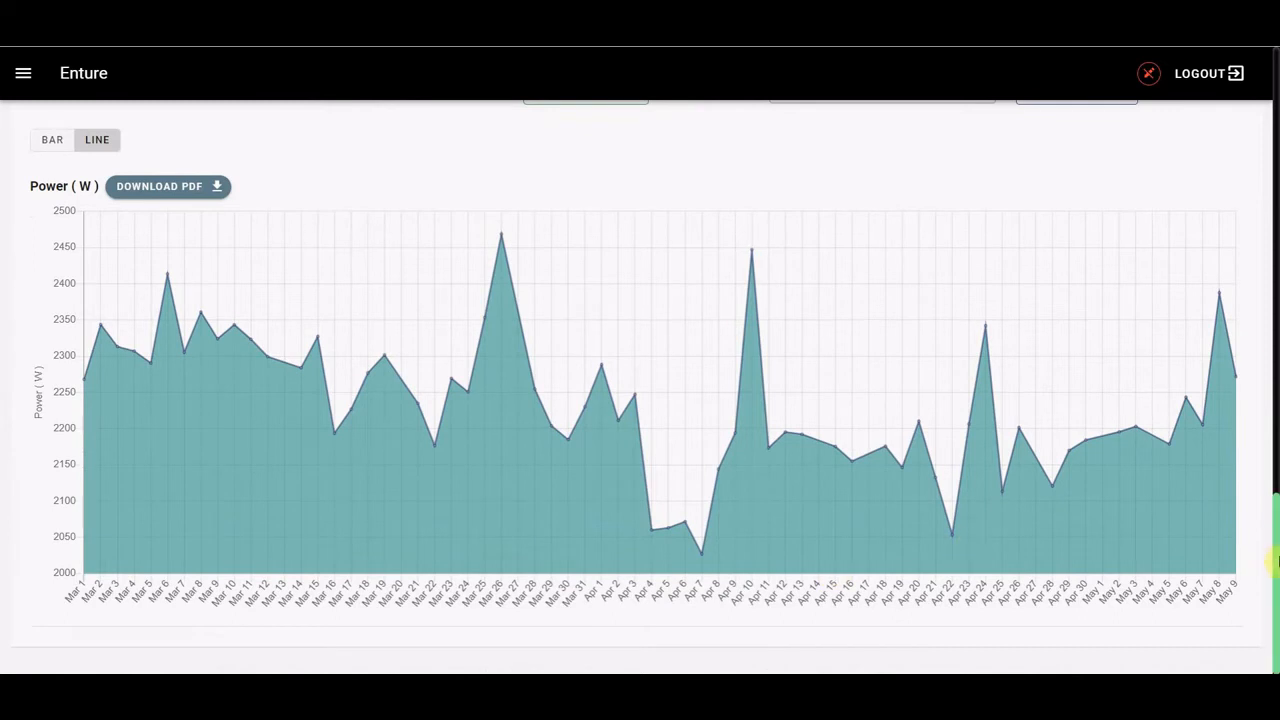
mouse_move(1278, 562)
left_mouse_down()
mouse_move(1277, 518)
mouse_move(1277, 554)
left_mouse_up()
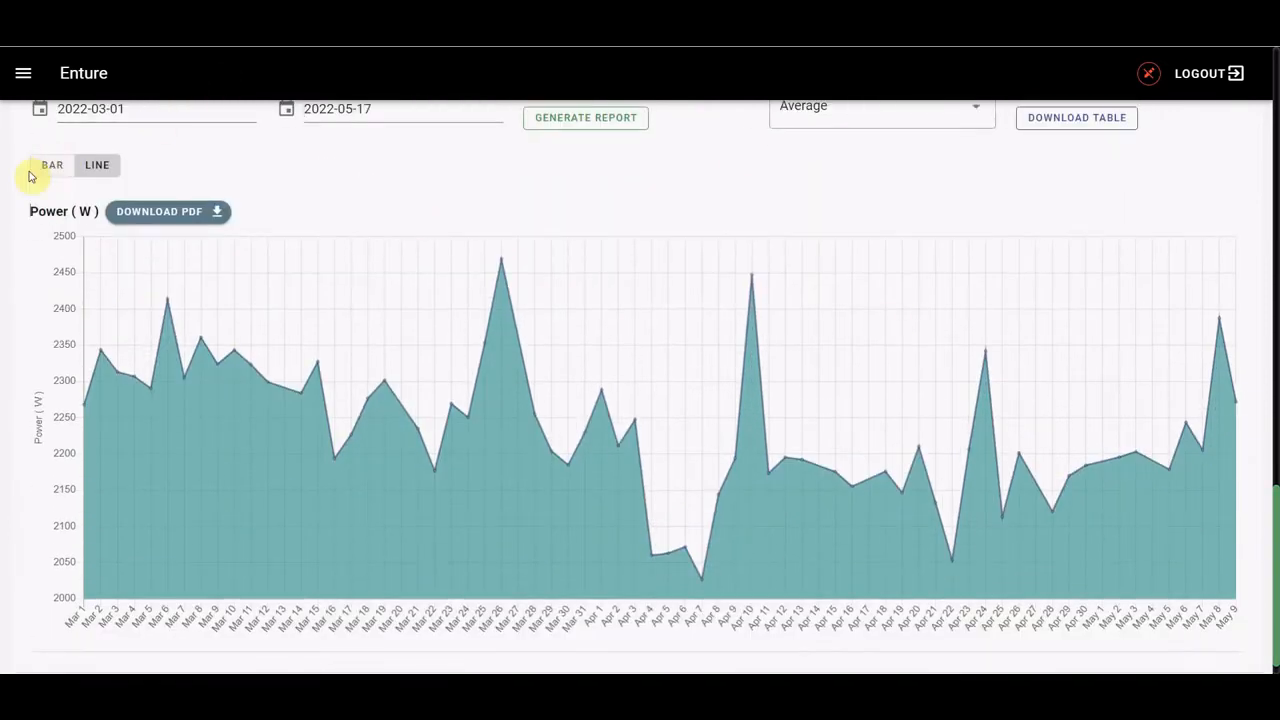
left_click(905, 126)
left_click(886, 229)
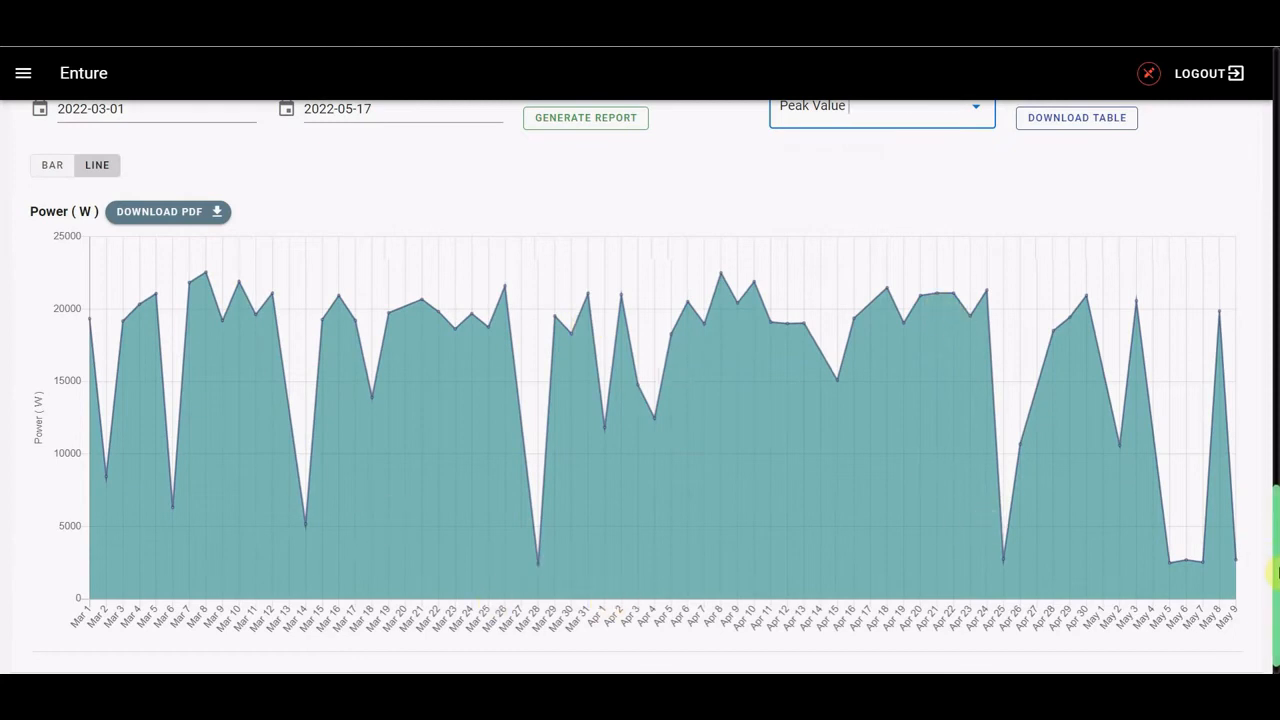
left_click_drag(1275, 572, 1275, 522)
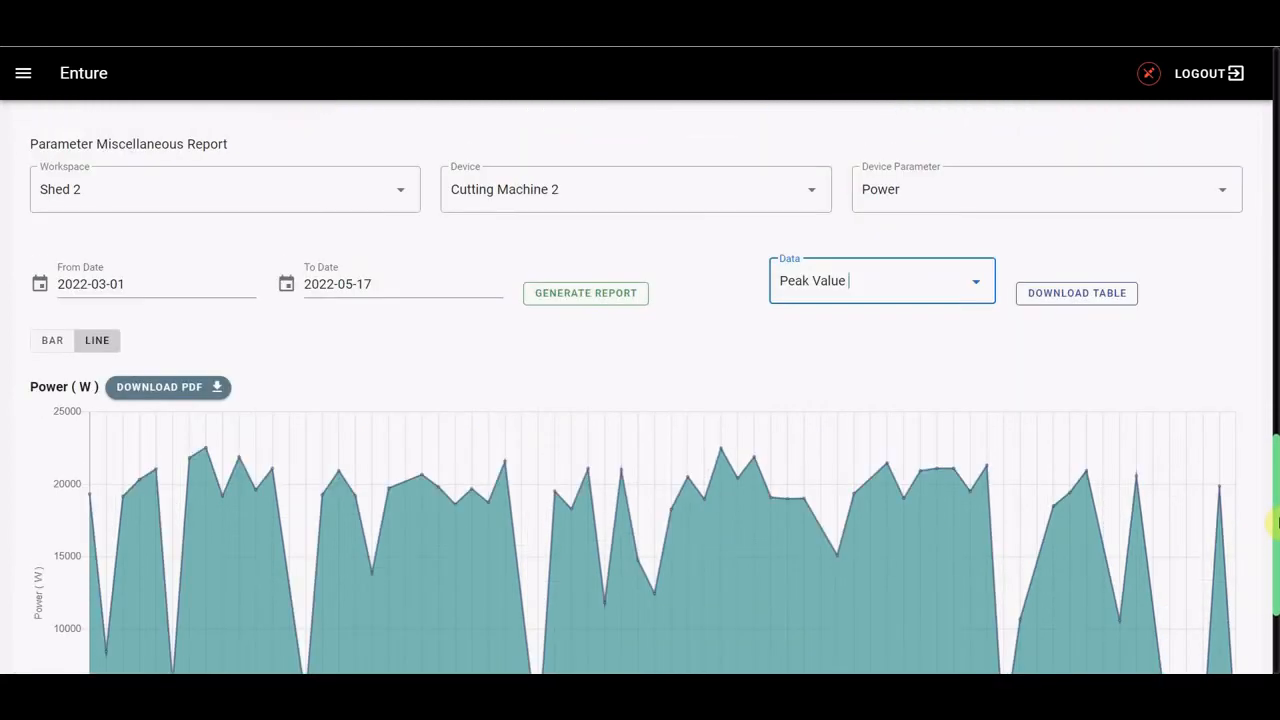
Step: Switch the miscellaneous report's data to Standard Deviation and display the power chart as a bar chart
left_click(965, 299)
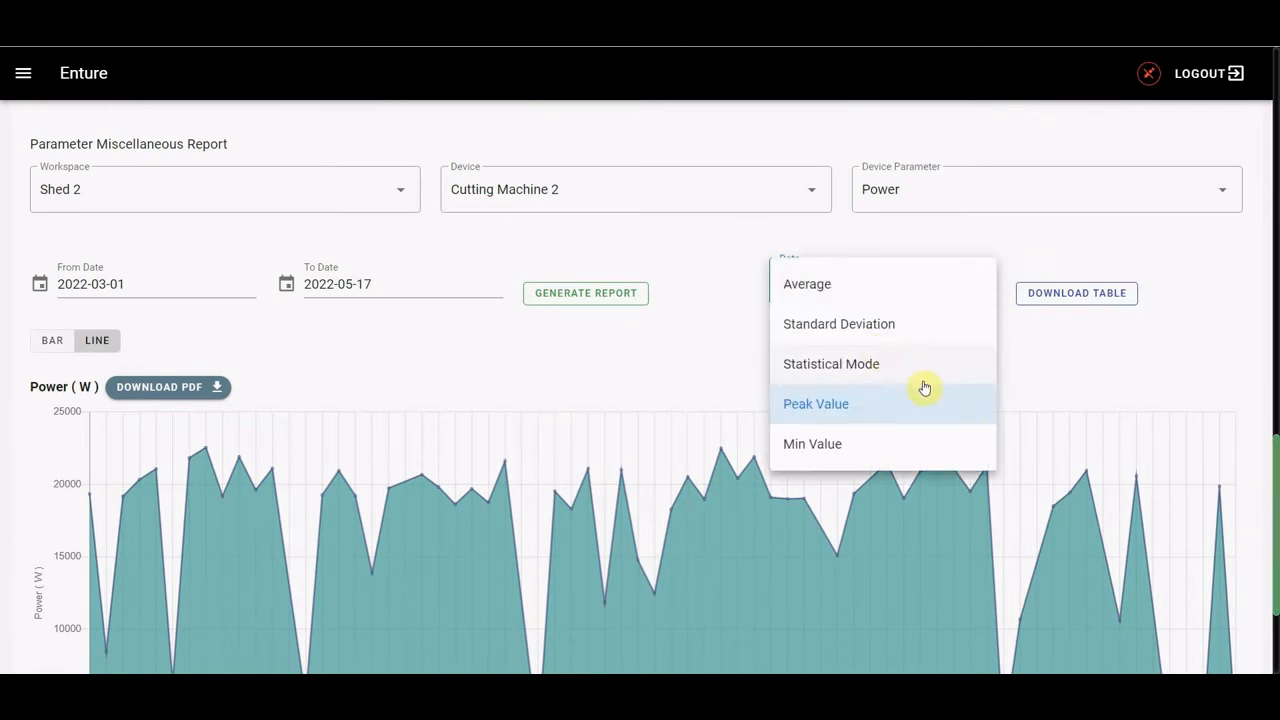
left_click(909, 332)
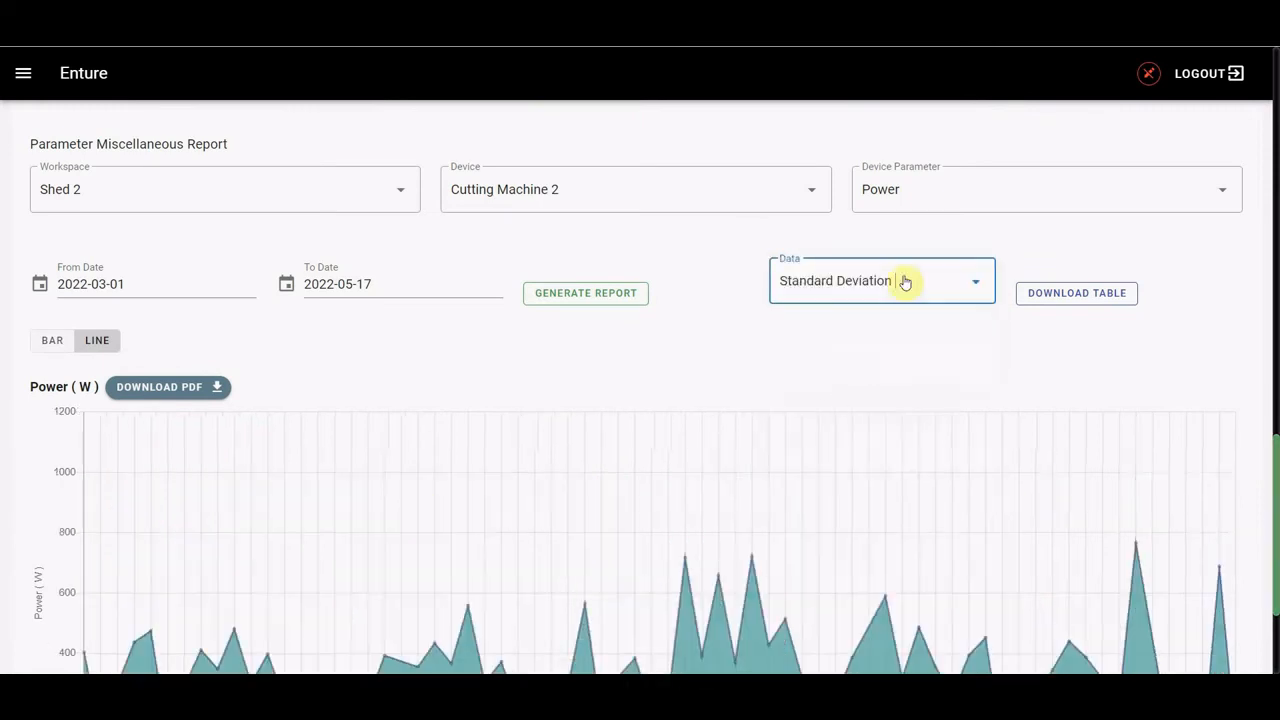
left_click(958, 295)
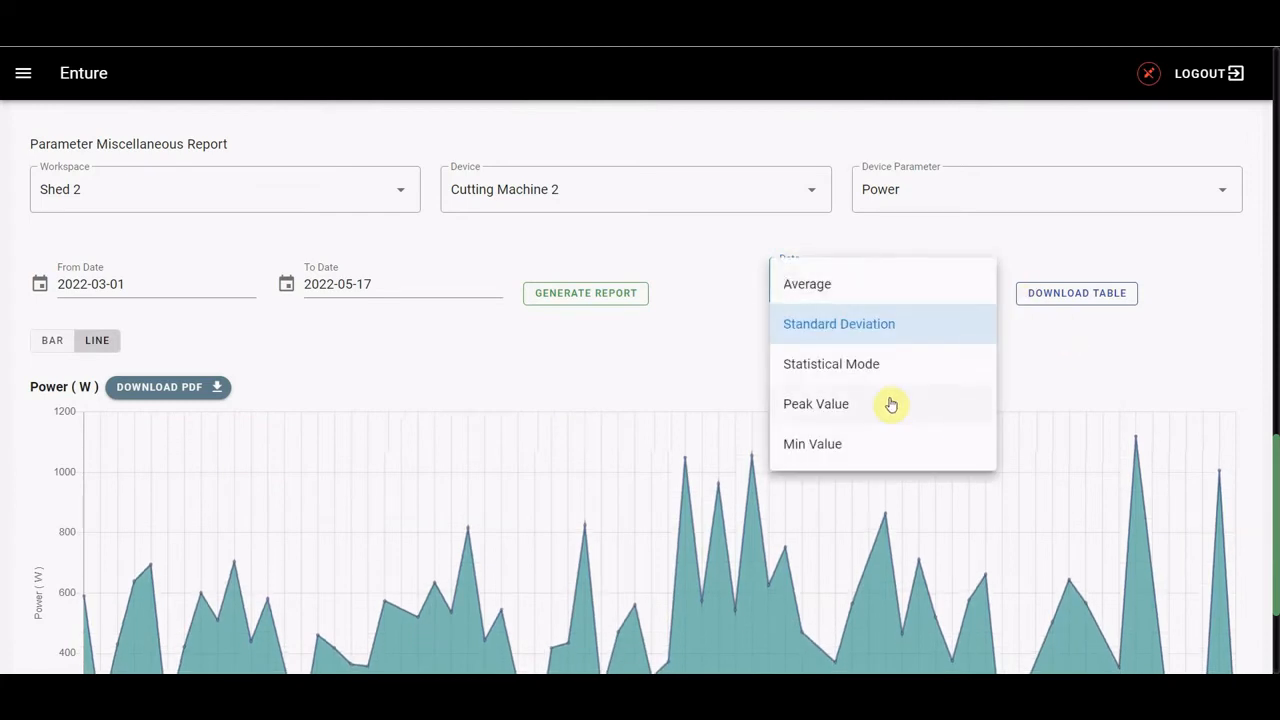
left_click(684, 375)
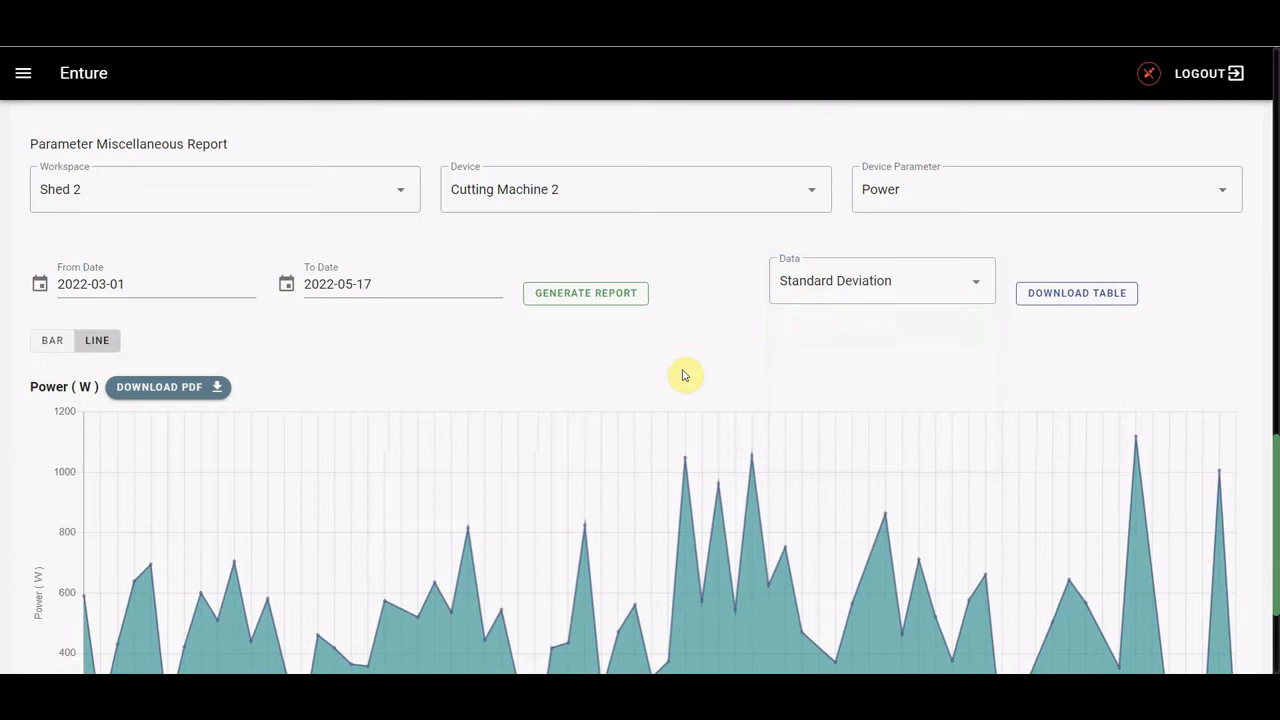
left_click(831, 296)
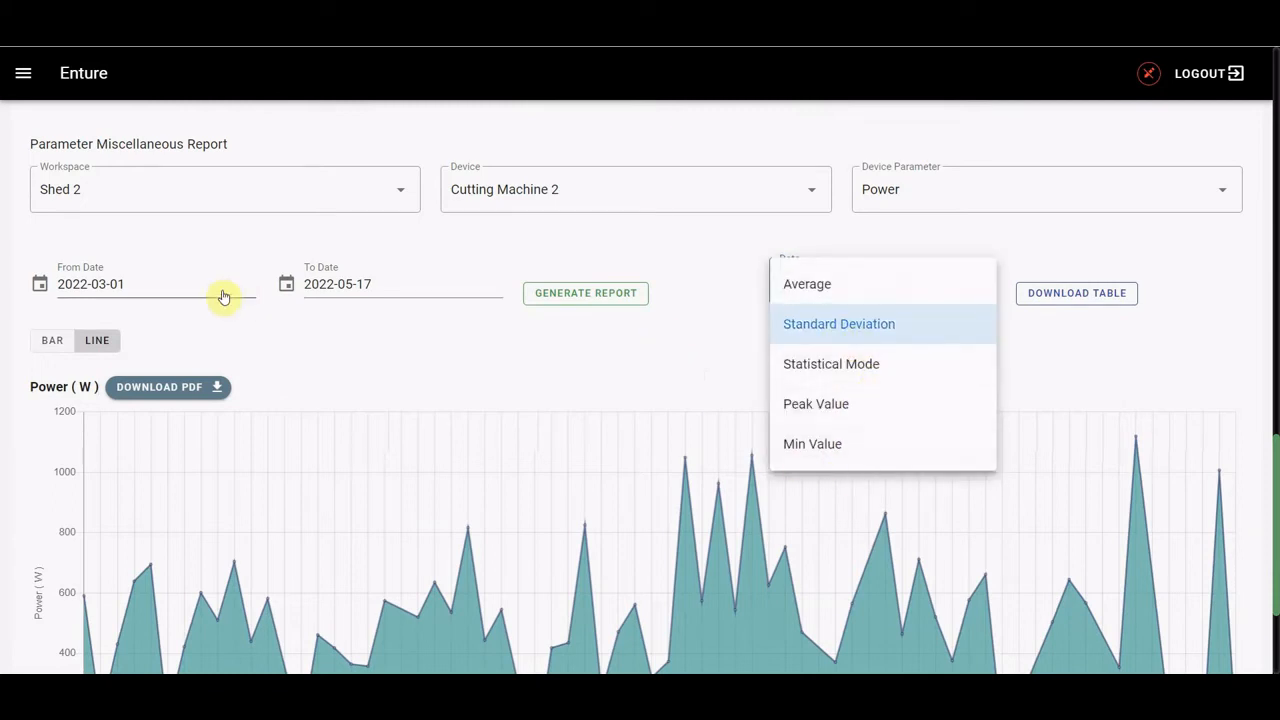
left_click(52, 340)
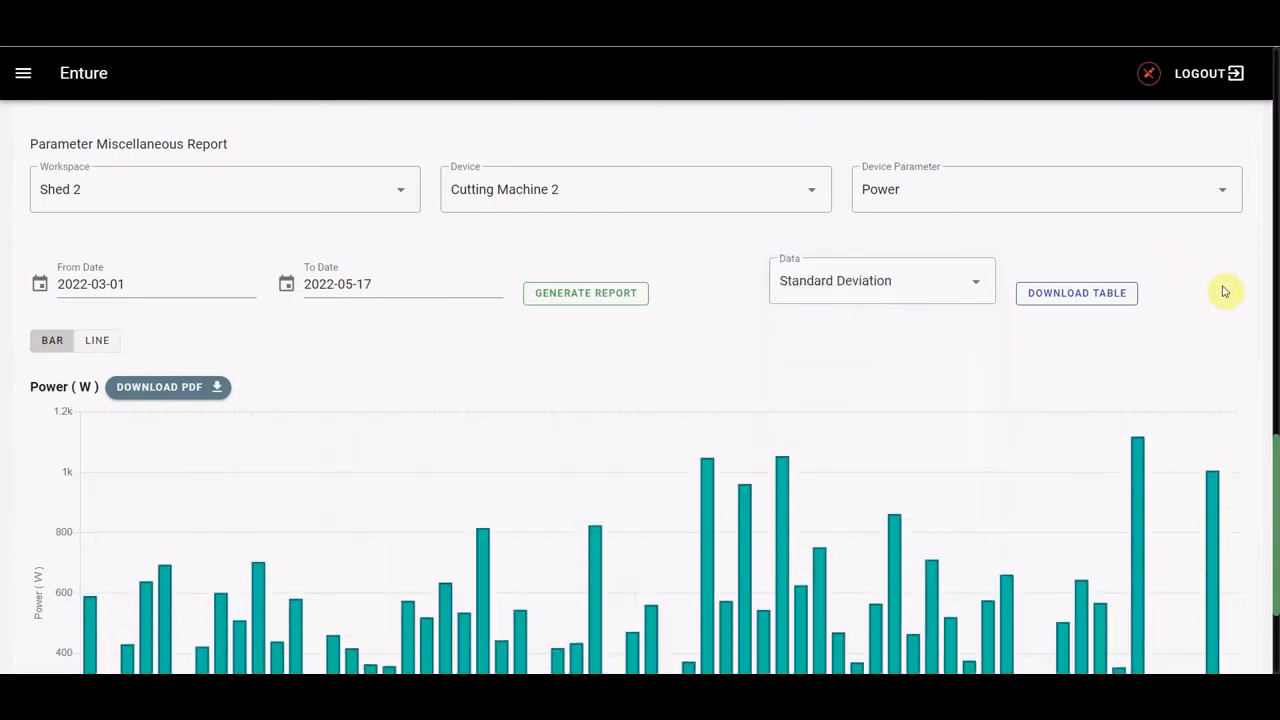
Step: Open the Compare reports and add the Power parameter of Drawing Machine 5 in Shed 1 to the Parameter Comparison
left_click_drag(1276, 447, 1278, 63)
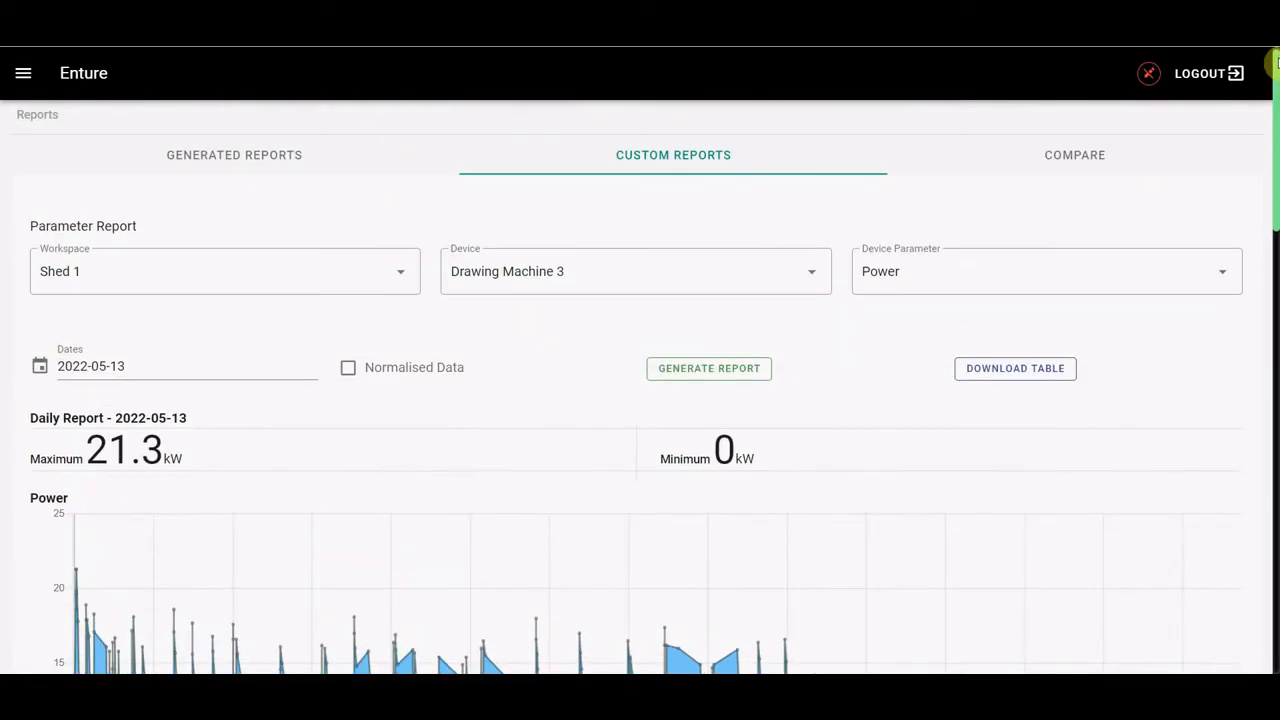
left_click(1078, 157)
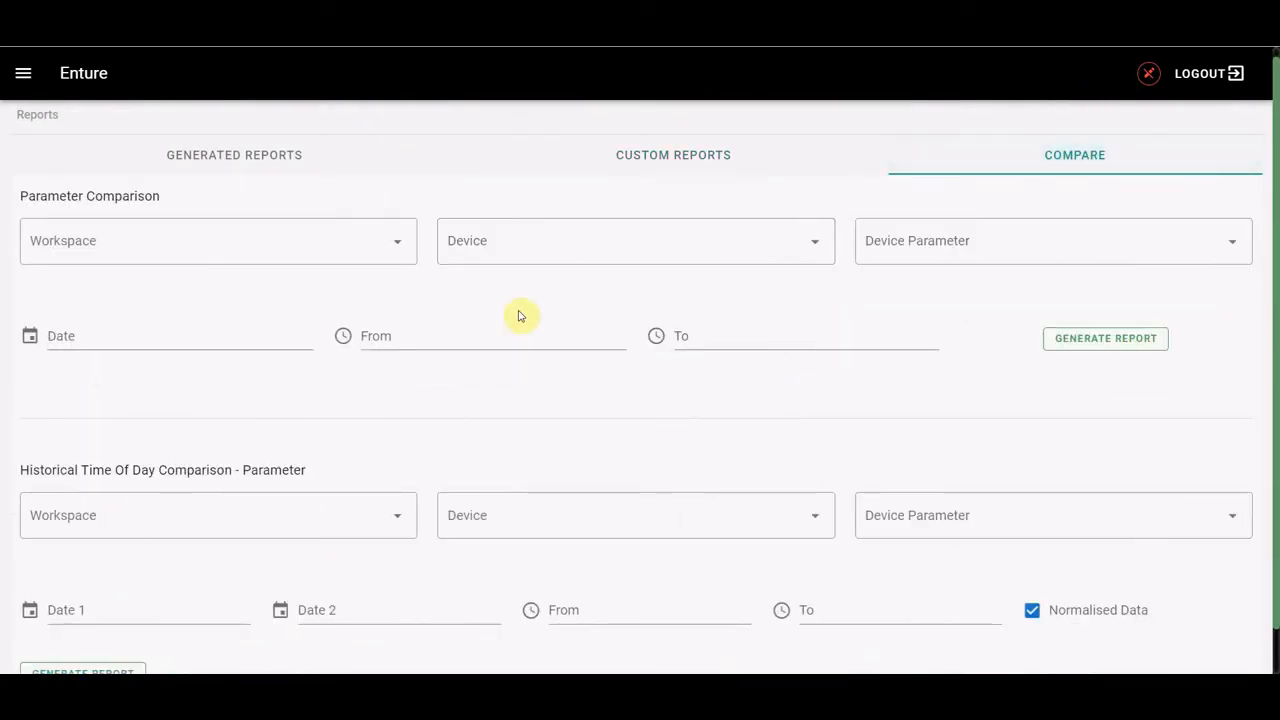
left_click(372, 256)
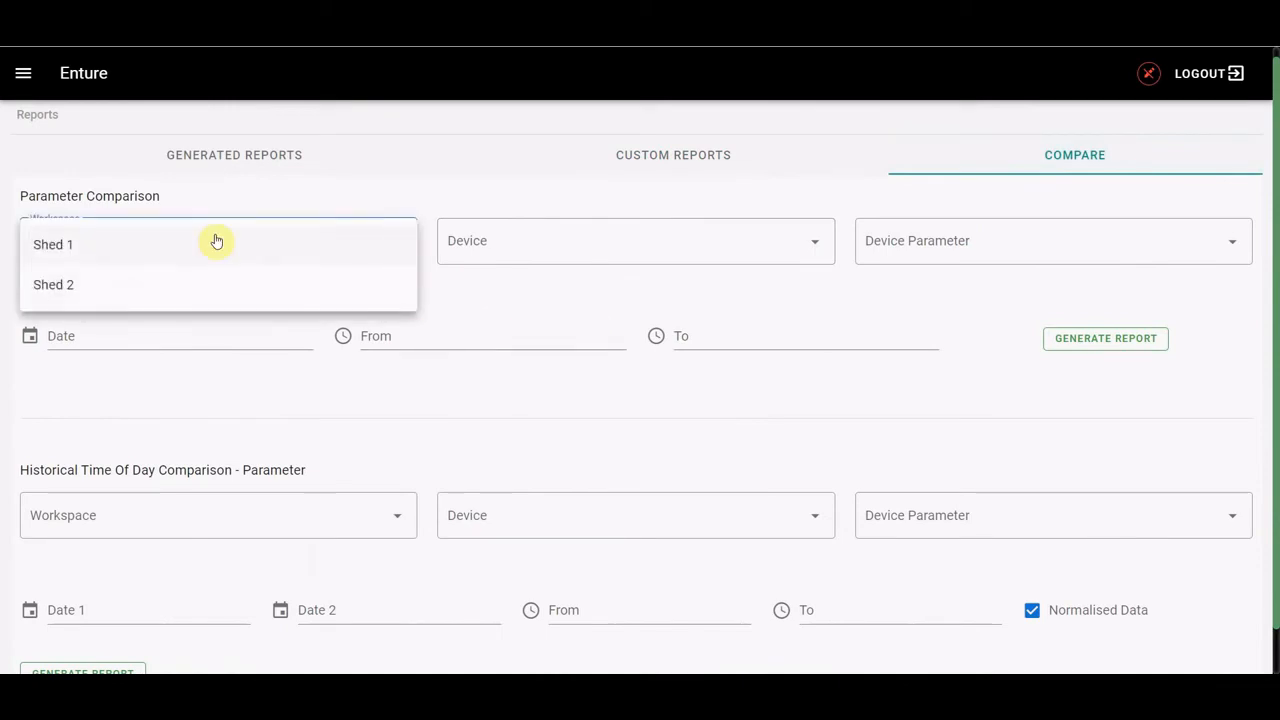
left_click(275, 251)
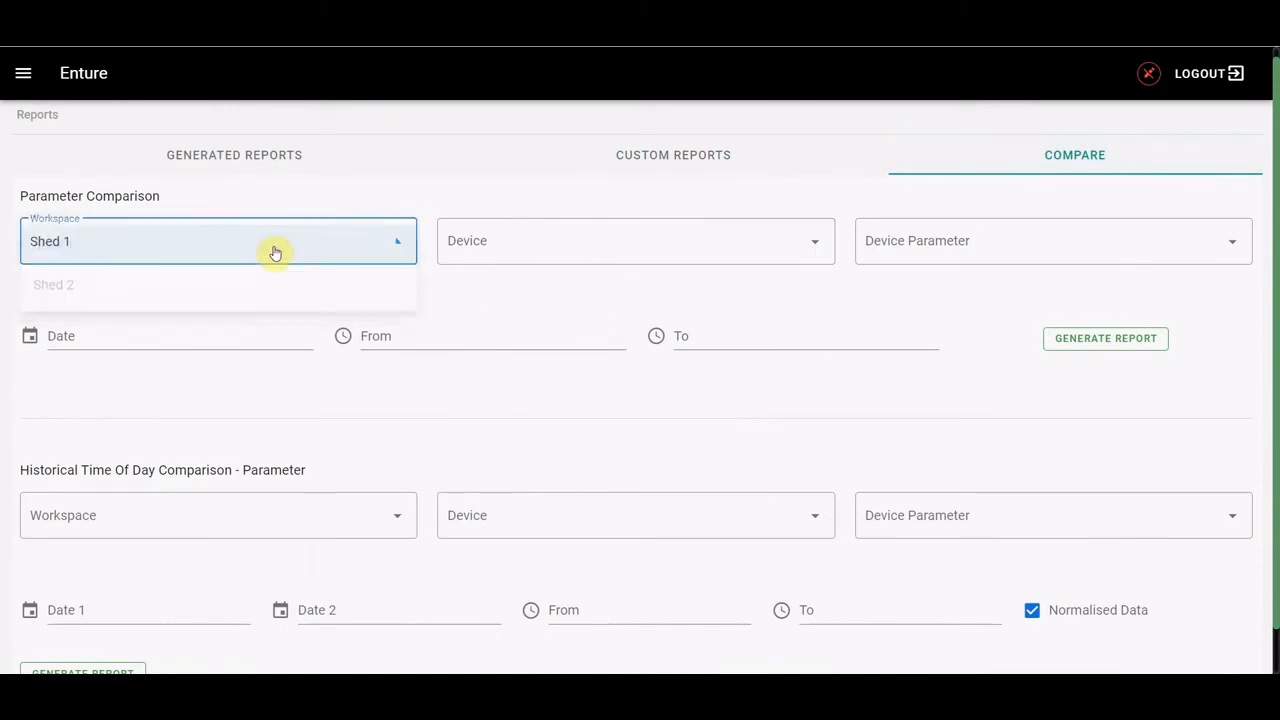
left_click(684, 242)
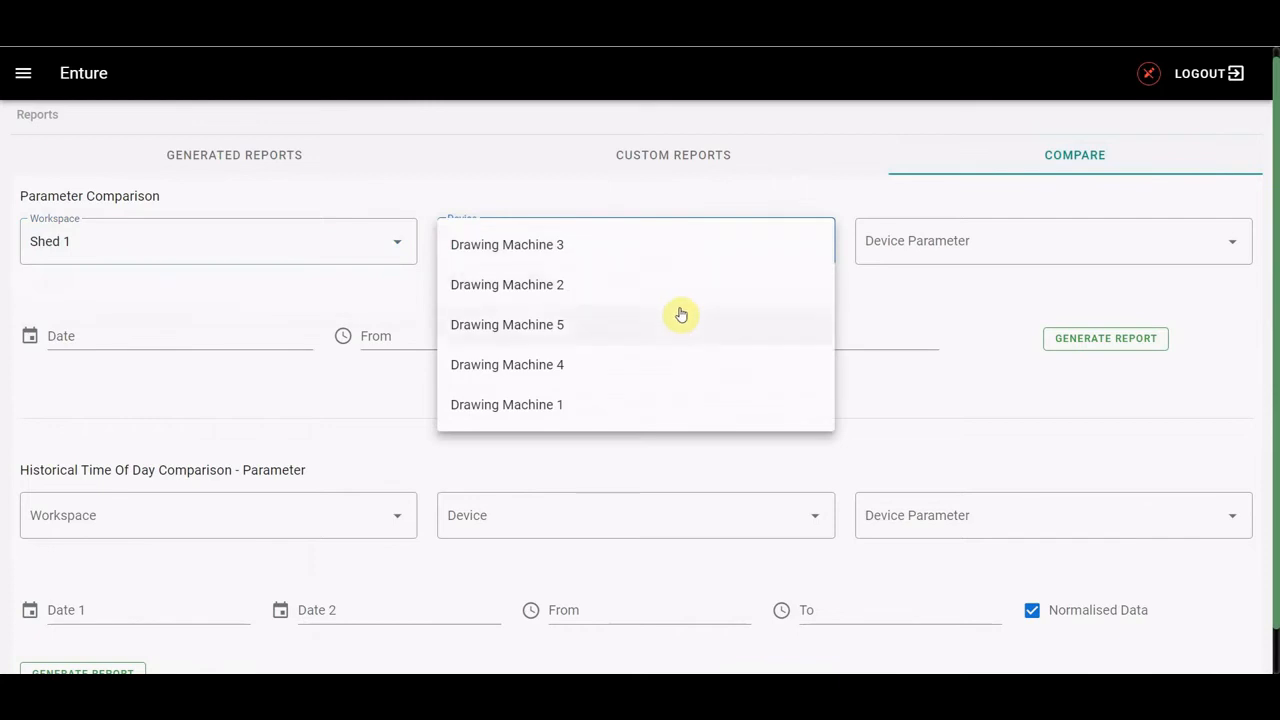
left_click(680, 315)
left_click(1029, 243)
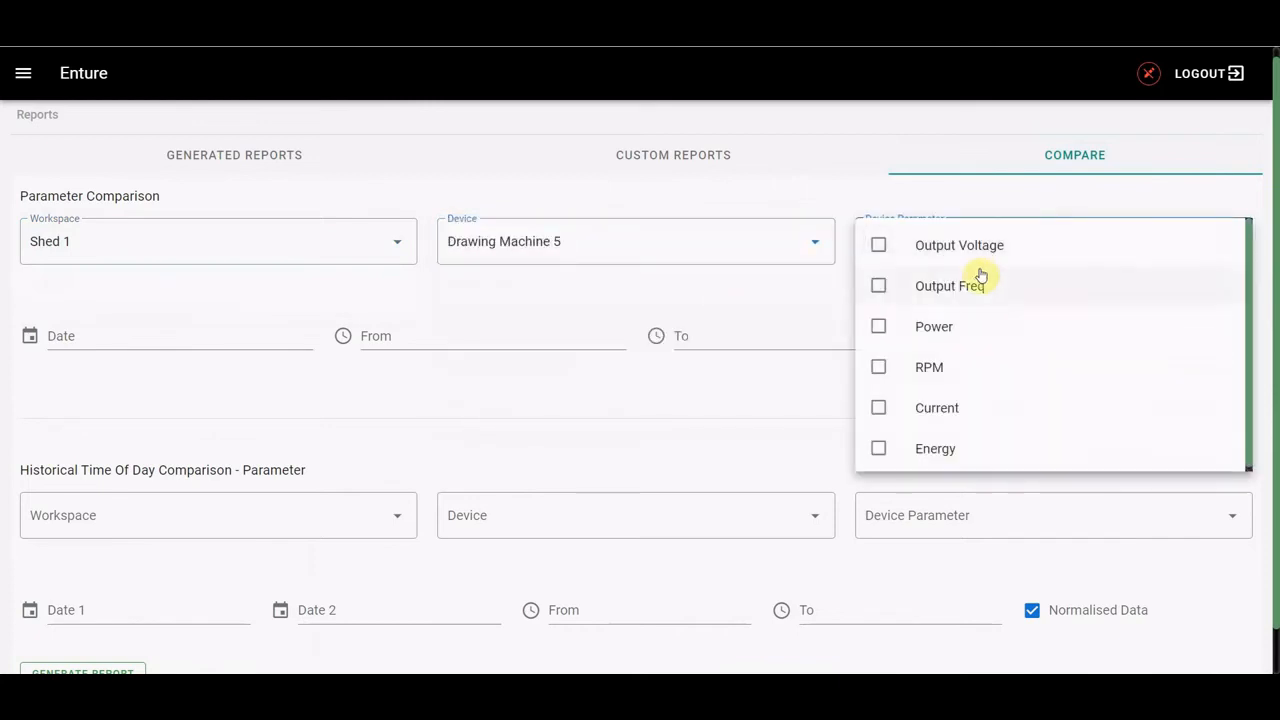
left_click(945, 328)
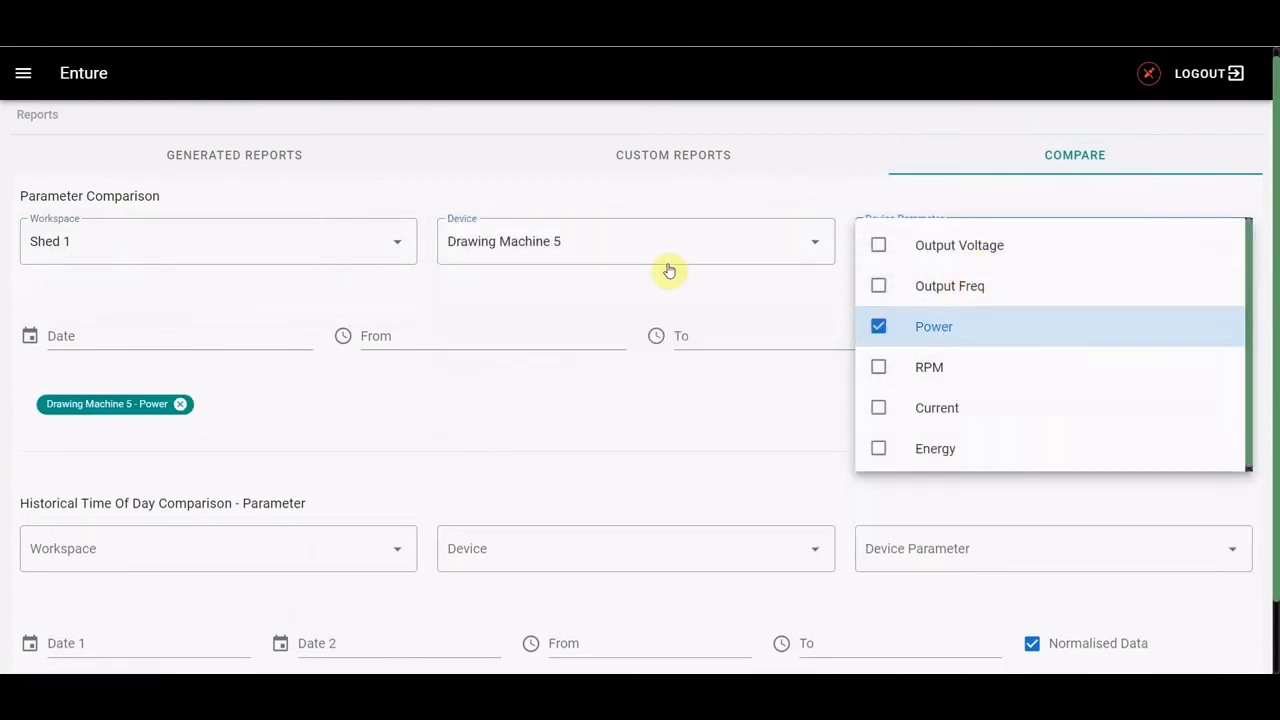
Step: Add the Power parameter of Drawing Machine 3 to the Parameter Comparison
left_click(723, 243)
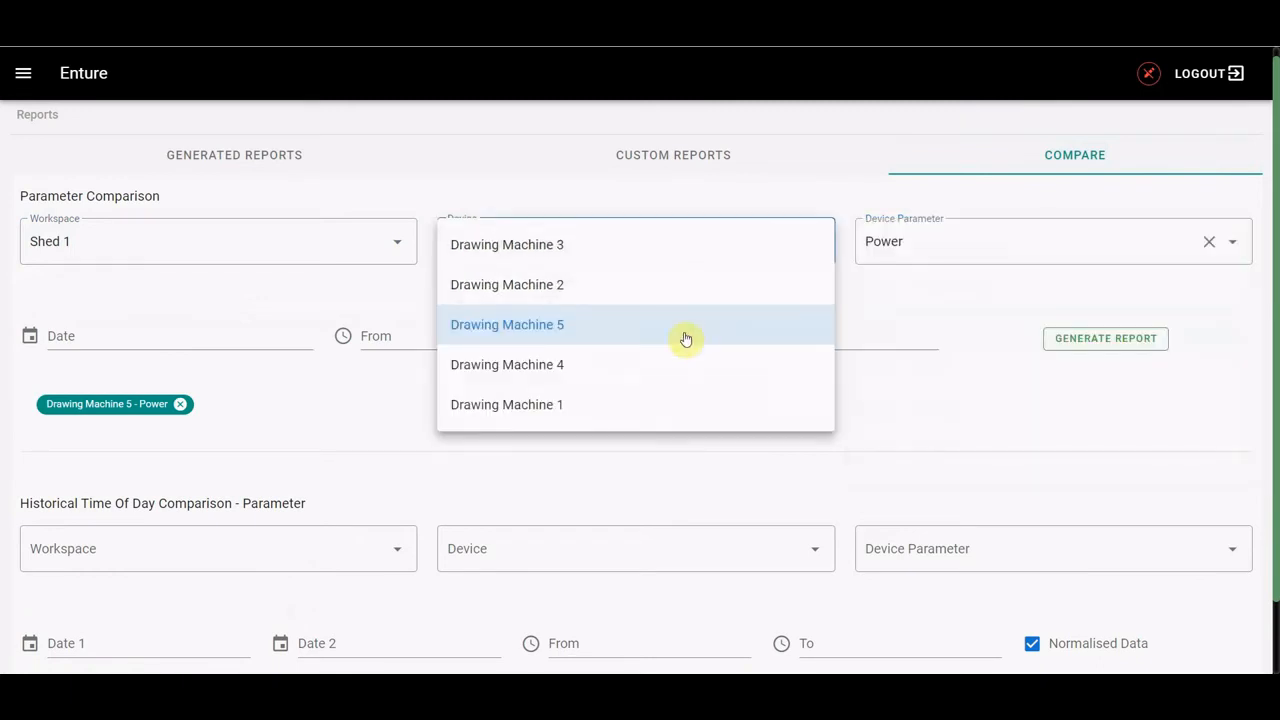
left_click(609, 246)
left_click(900, 242)
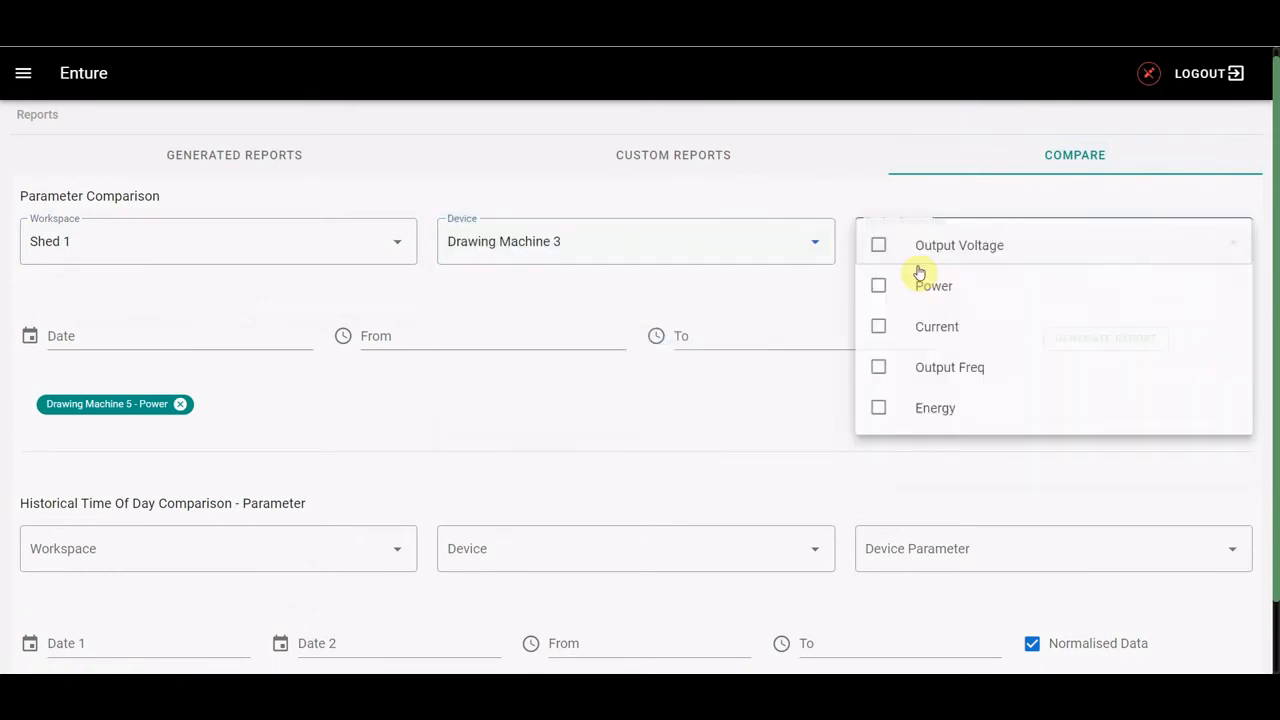
left_click(966, 297)
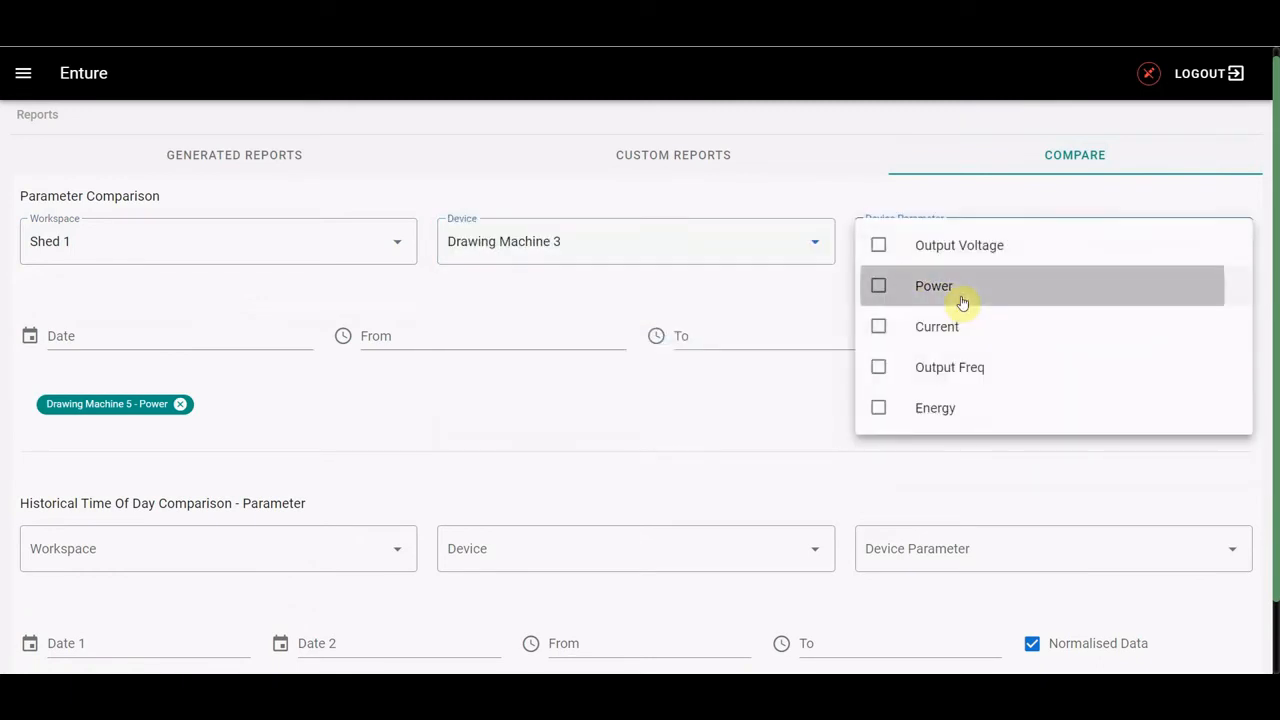
Step: Generate the parameter comparison for 2022-05-13 from 06:00 to 18:00
left_click(143, 339)
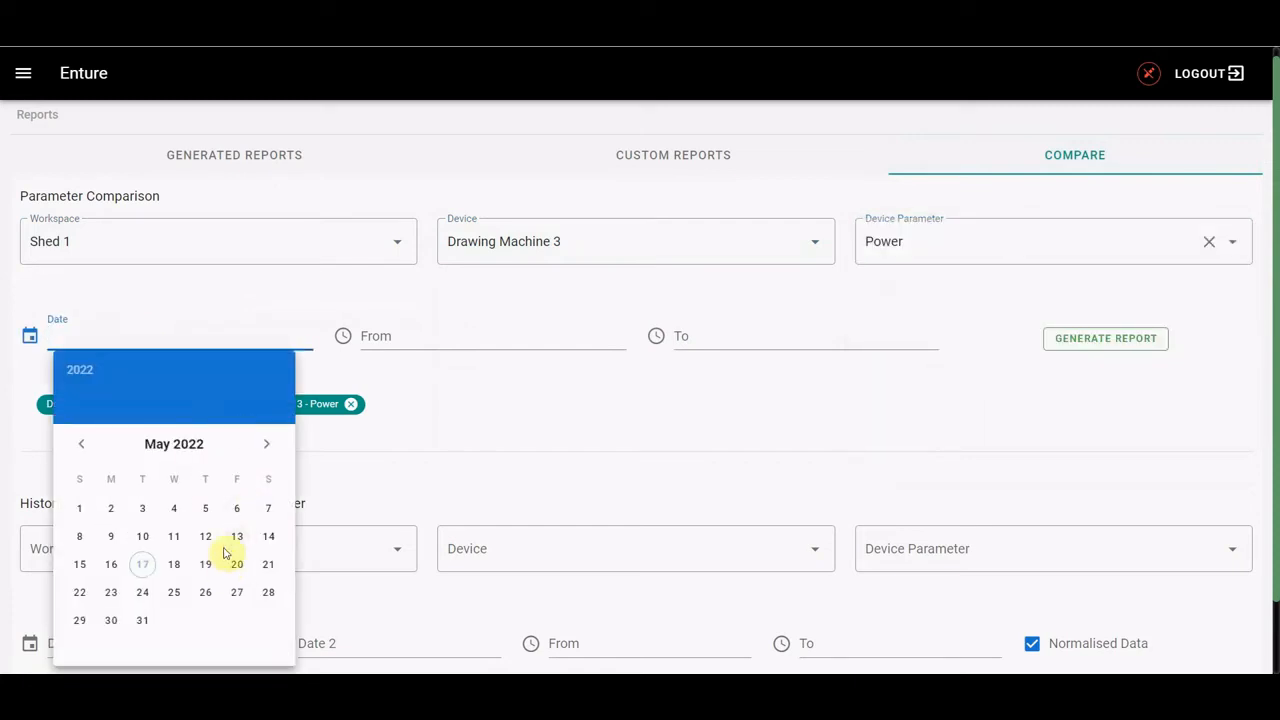
left_click(237, 536)
left_click(504, 347)
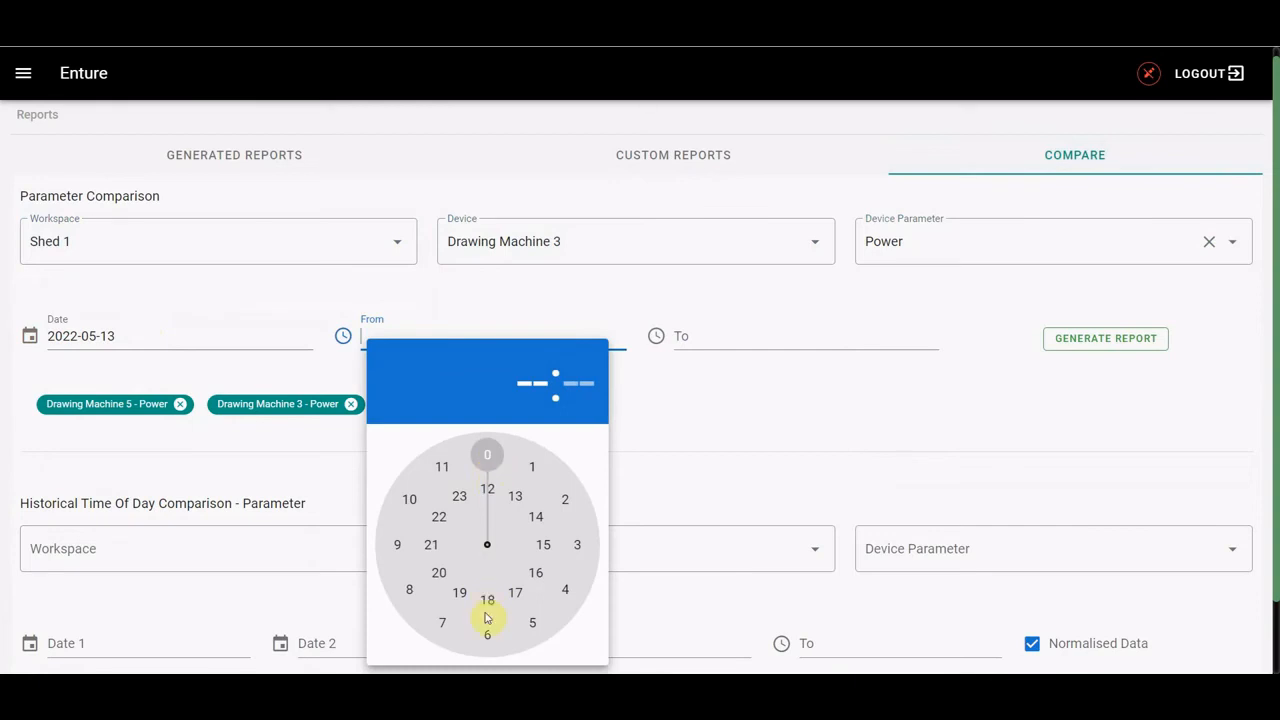
left_click(488, 636)
left_click(487, 455)
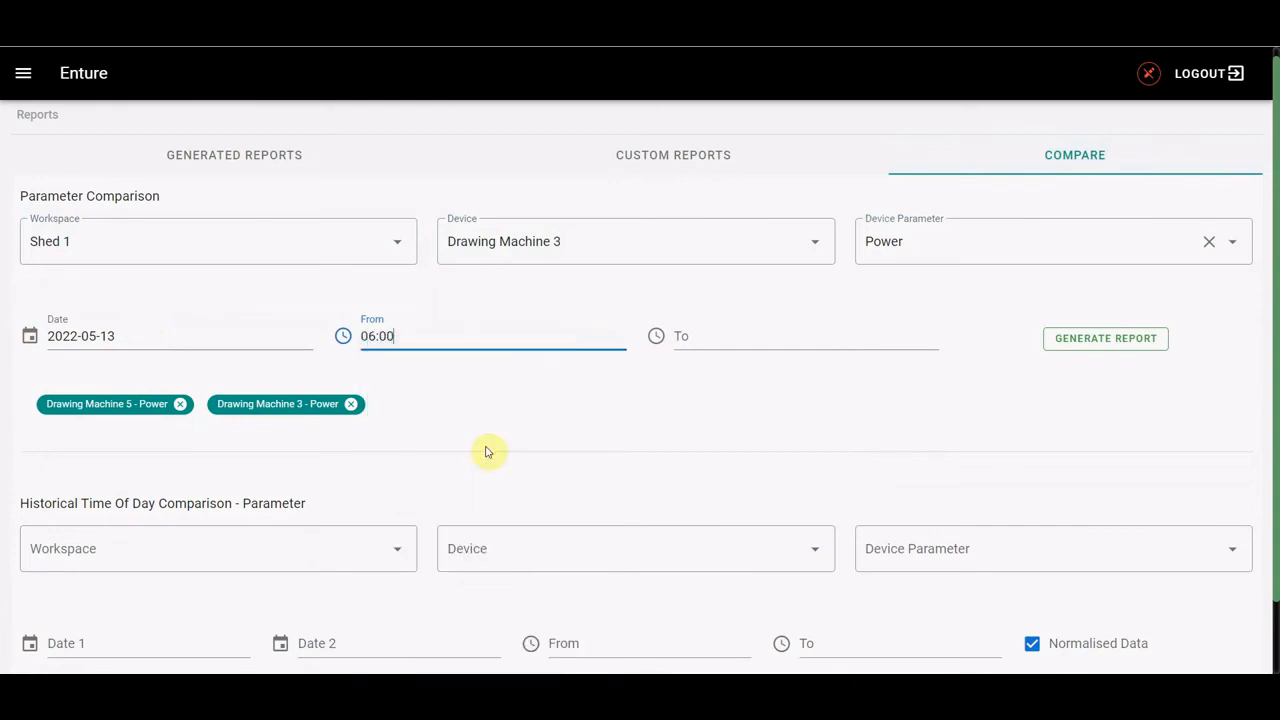
left_click(777, 350)
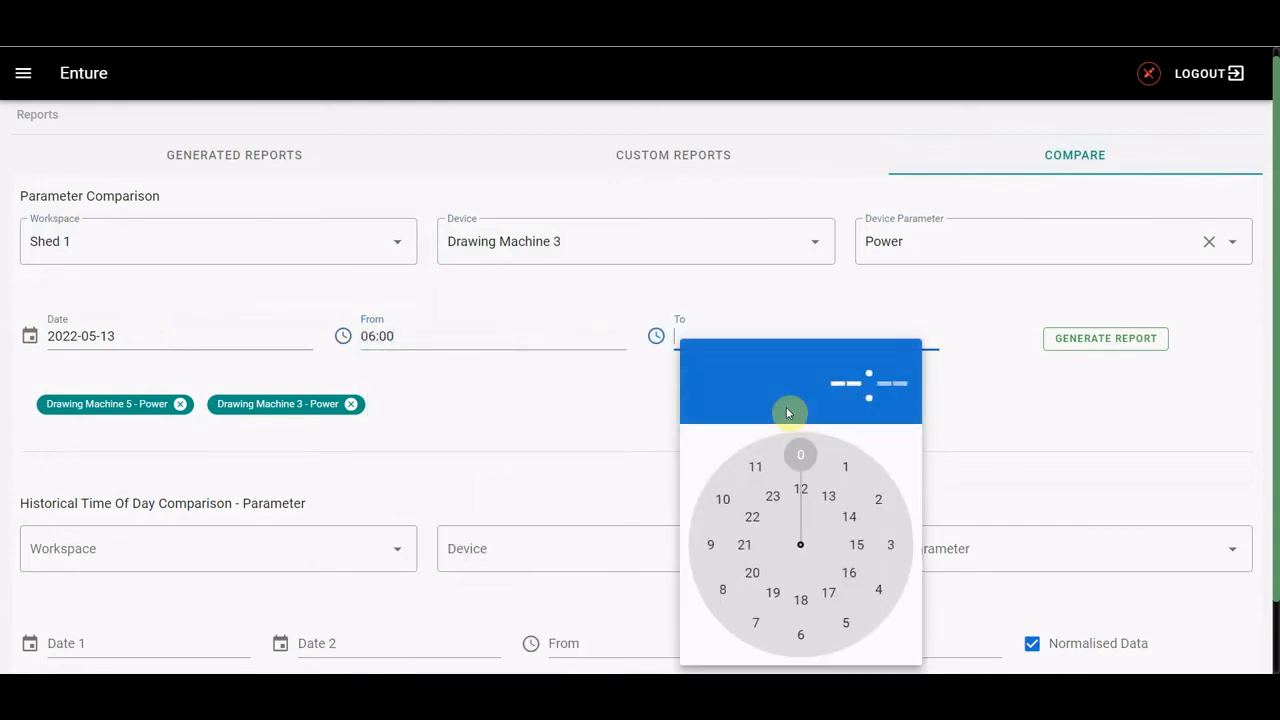
left_click(800, 598)
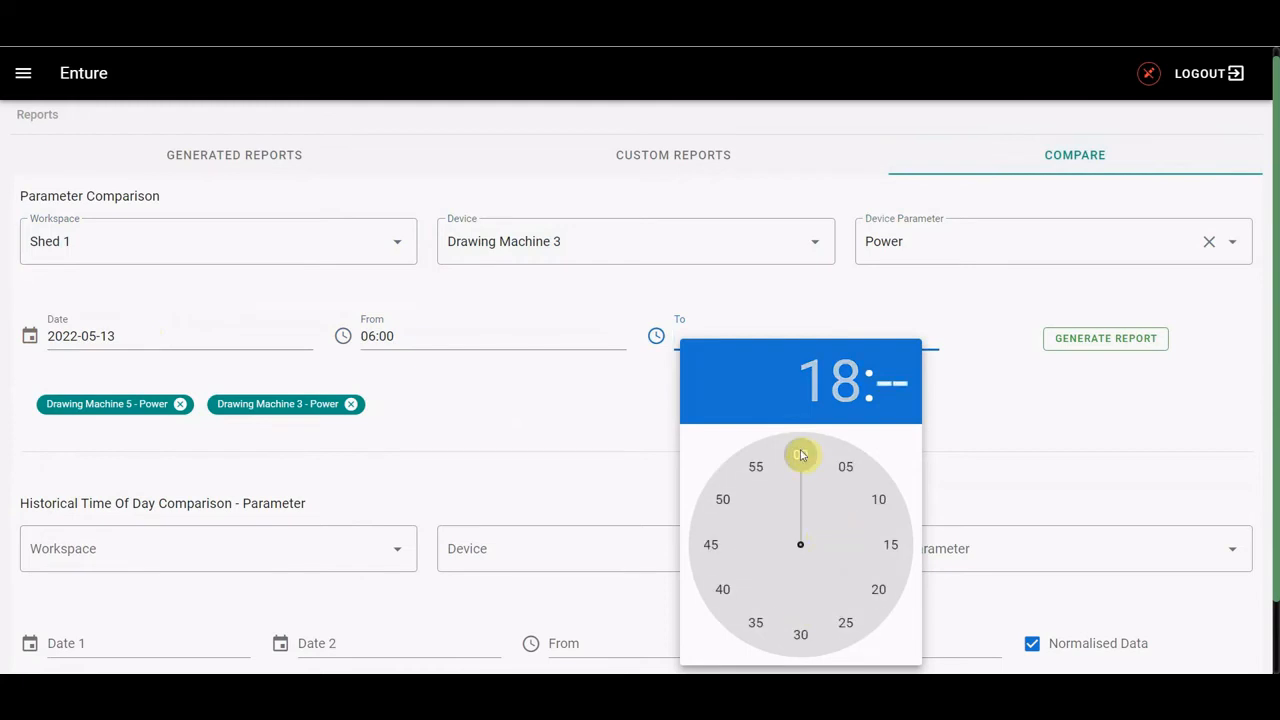
left_click(800, 455)
left_click(1120, 342)
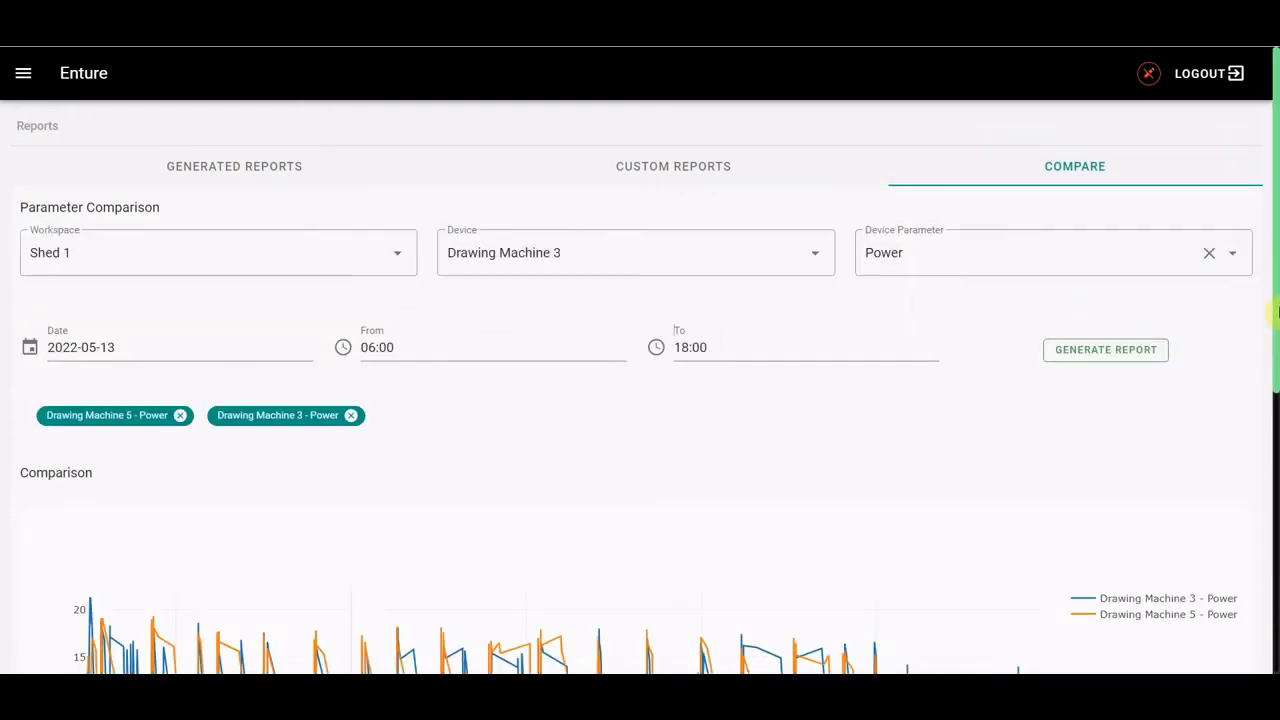
Step: Zoom the Comparison chart to about 10:00 to 14:00 and pan it back to the earlier morning hours
scroll(1278, 312, "down", 3)
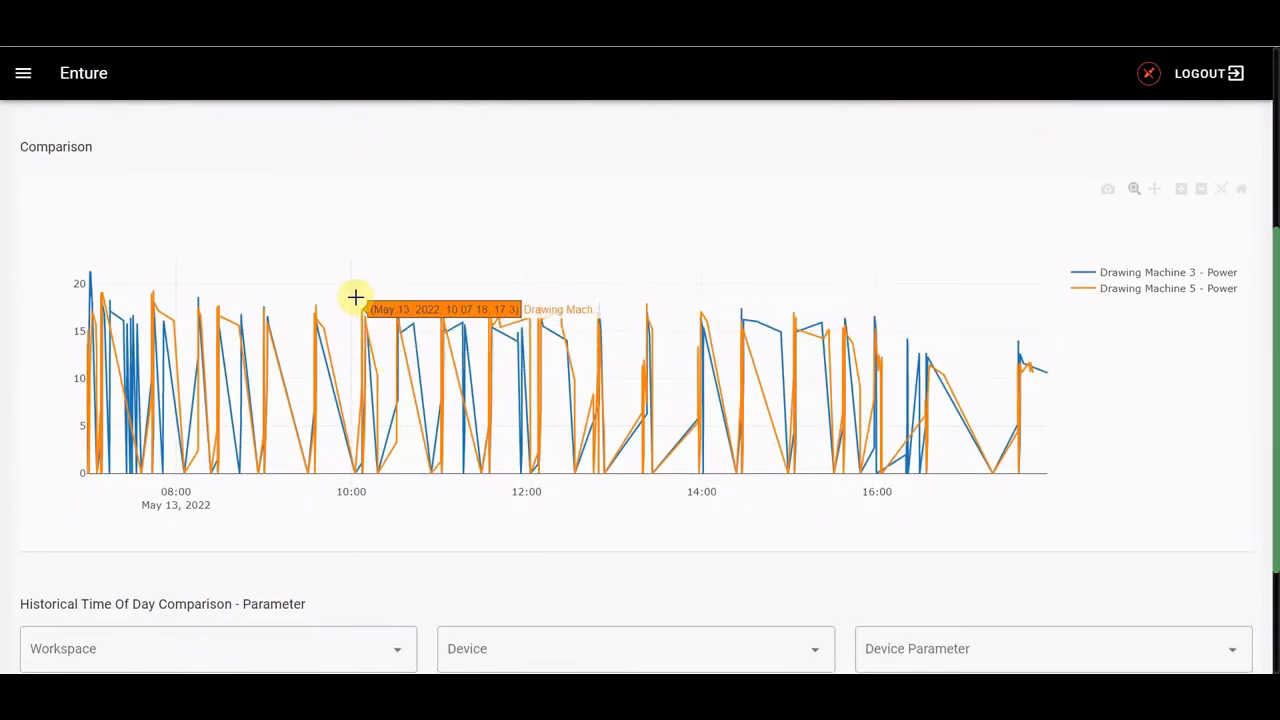
left_click_drag(355, 297, 689, 429)
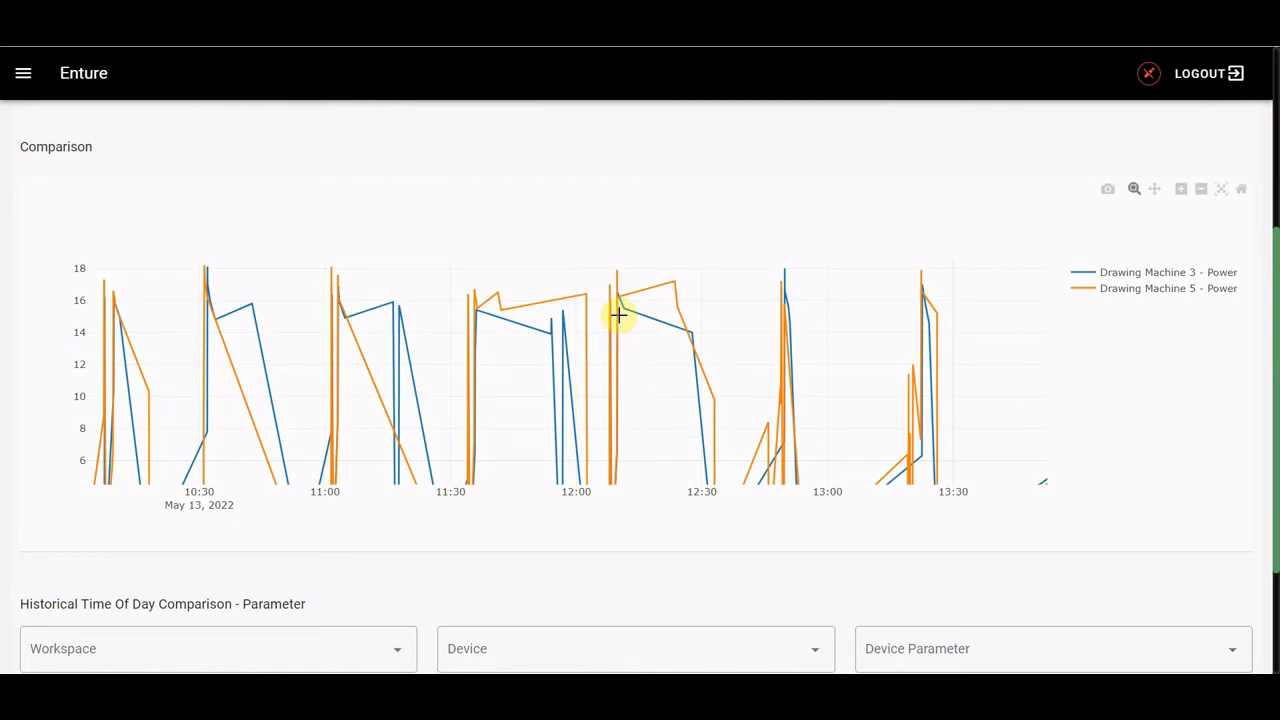
left_click(1154, 190)
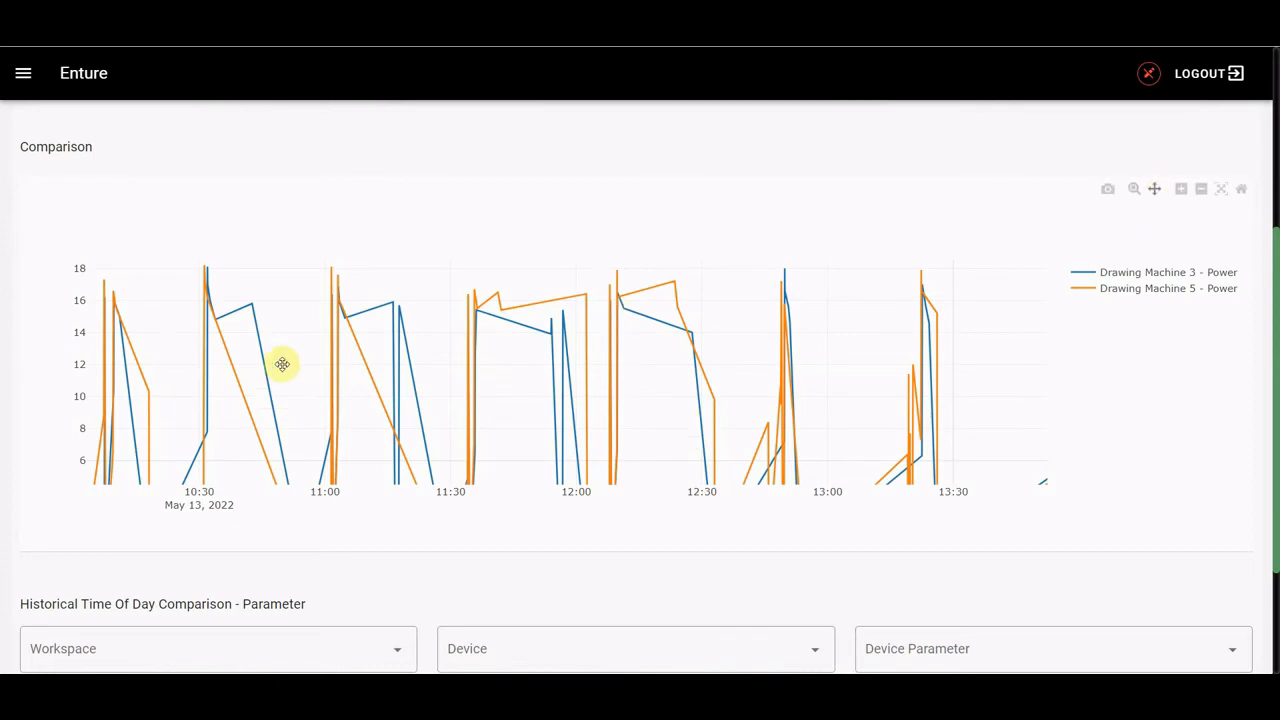
left_click_drag(283, 363, 866, 418)
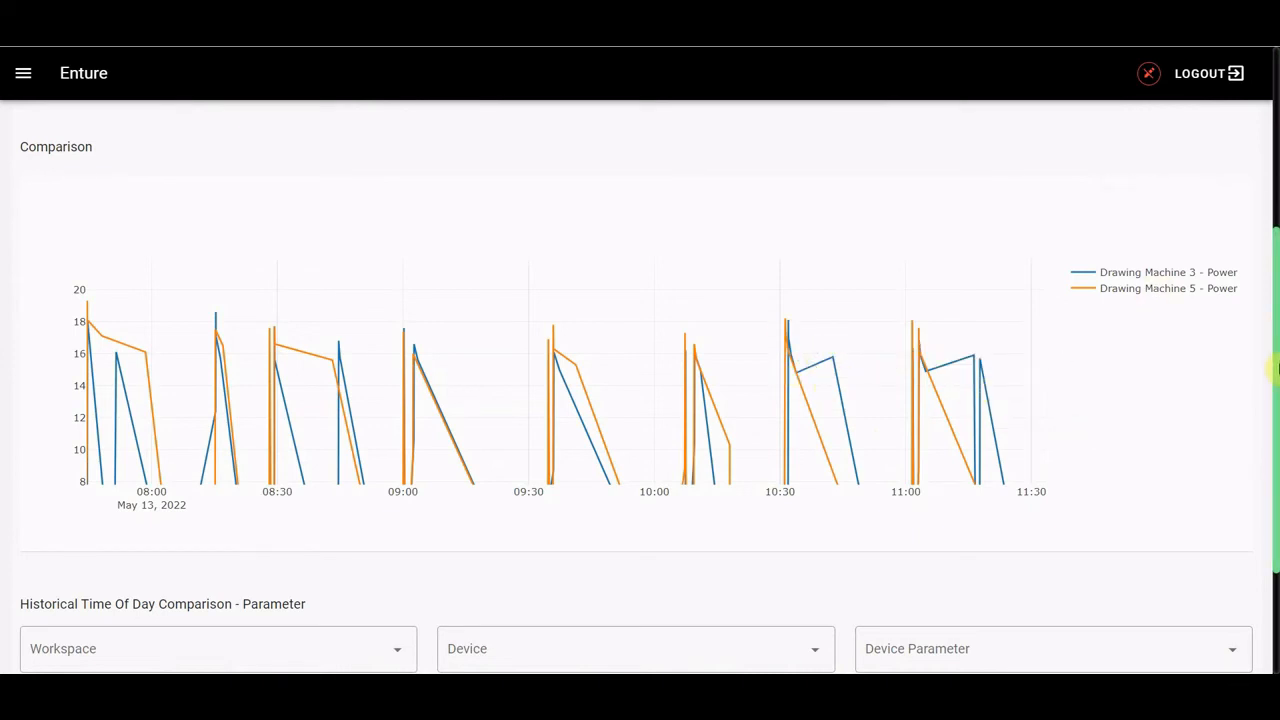
scroll(1278, 301, "up", 2)
scroll(1278, 301, "down", 3)
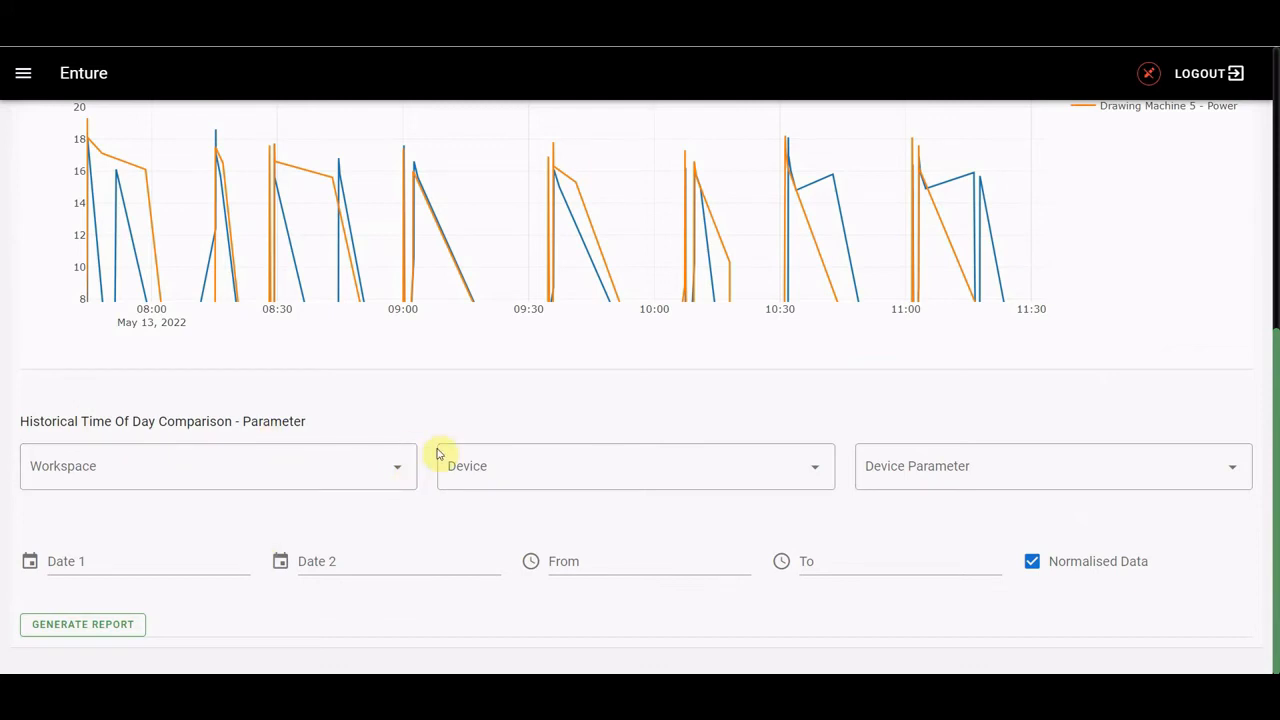
scroll(1275, 371, "up", 5)
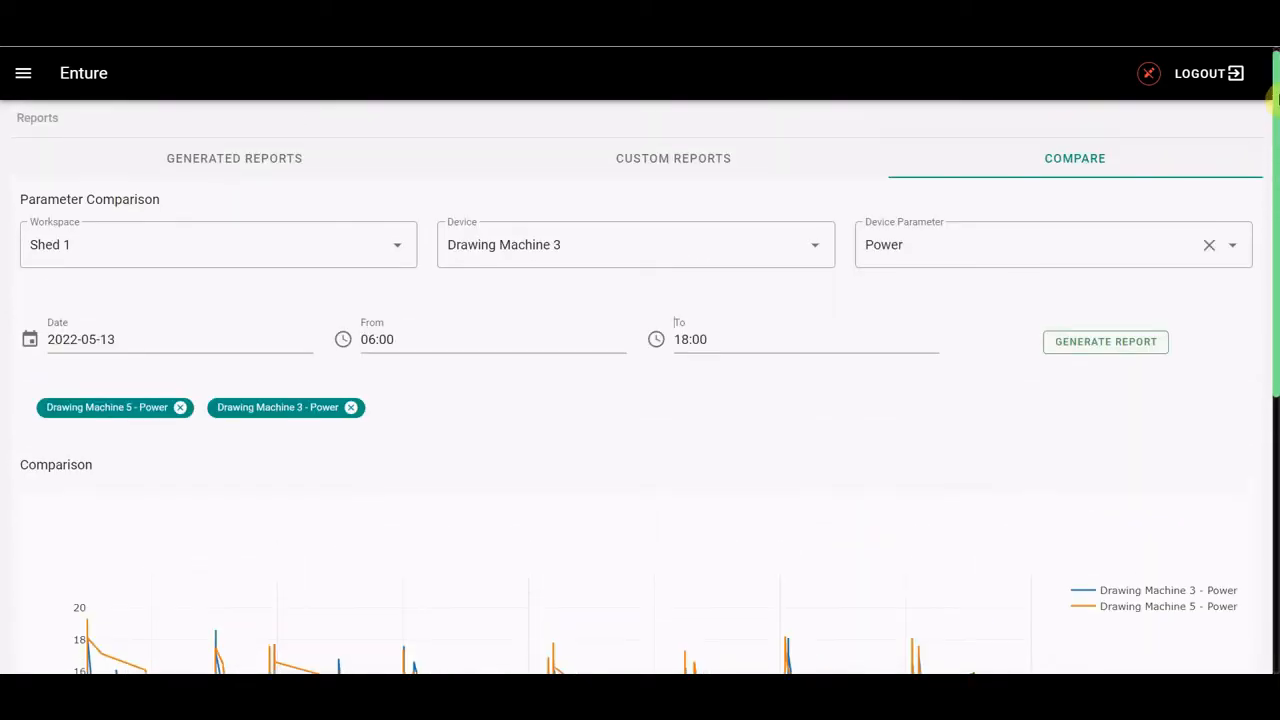
Step: Show the Derived page's lists and turn off edit mode
left_click(23, 75)
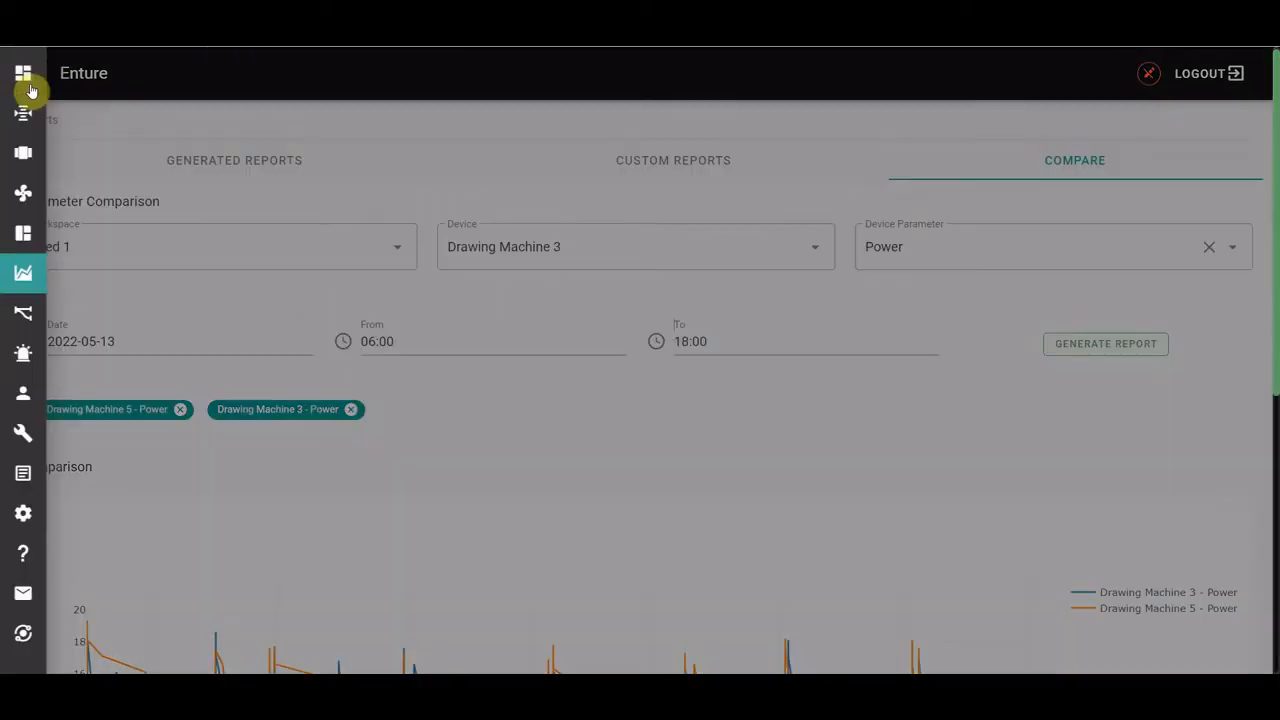
left_click(61, 330)
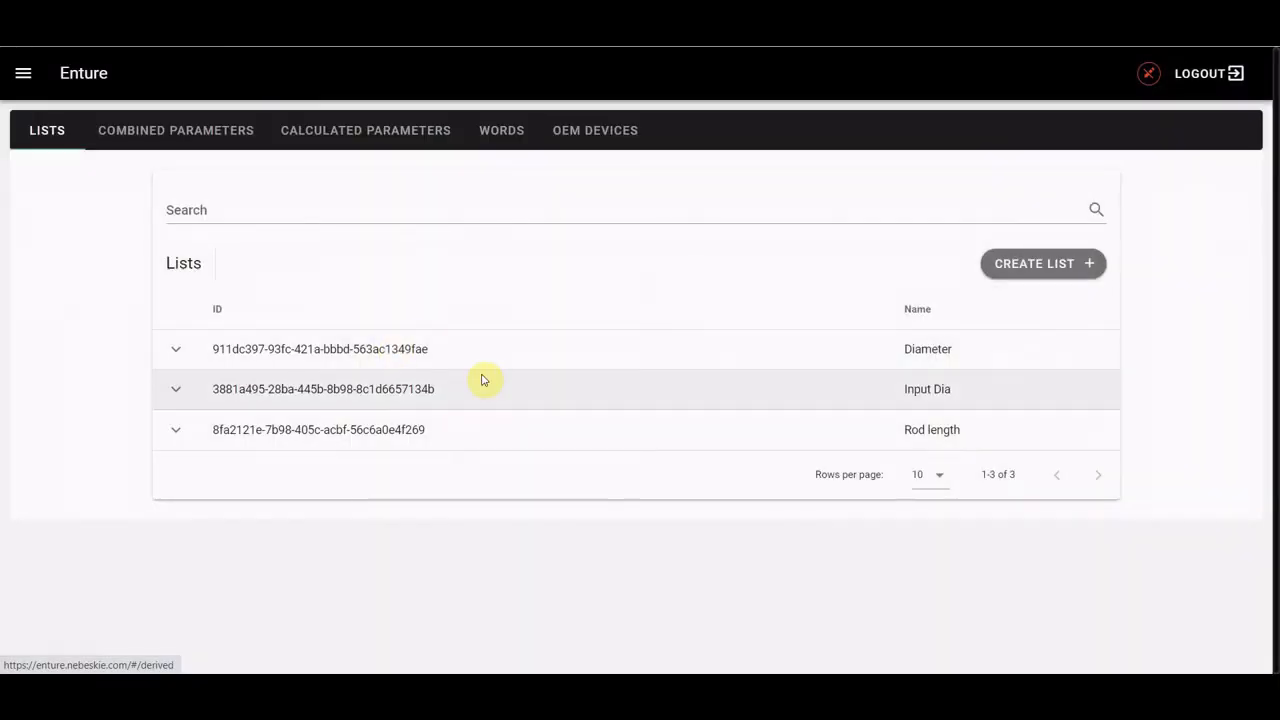
left_click(1146, 77)
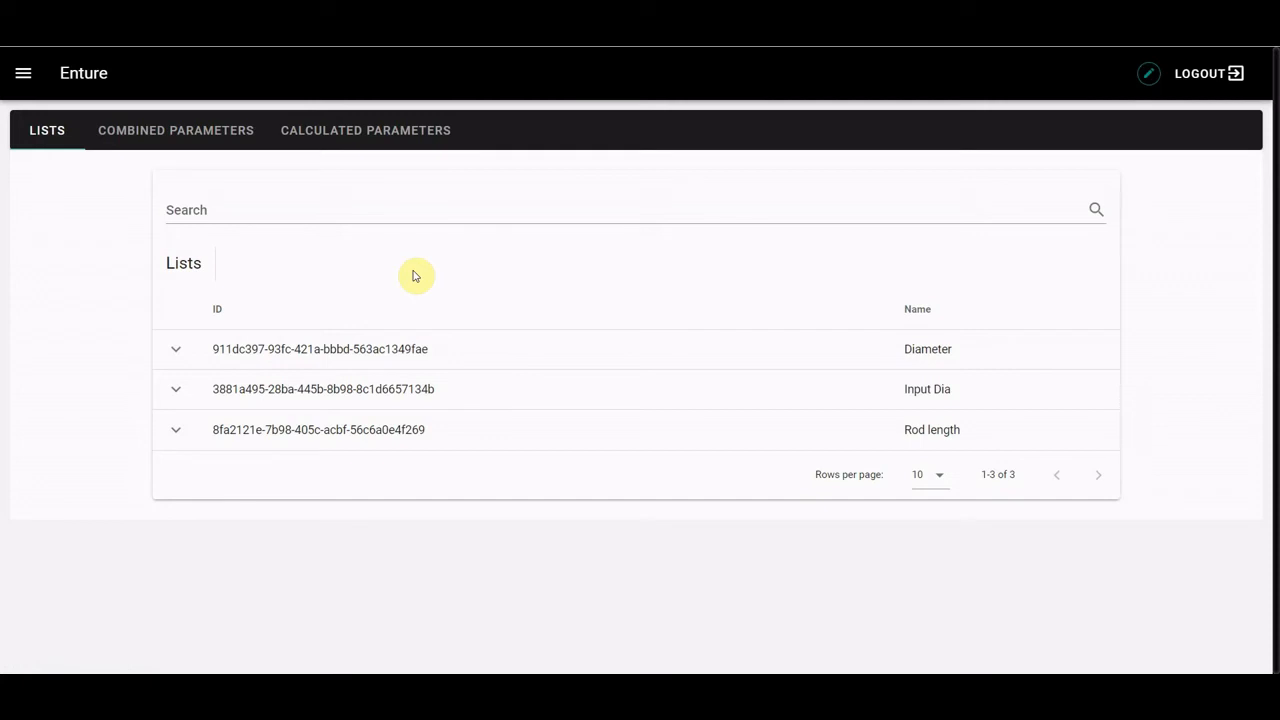
Step: Show the combined parameters in edit mode, view the form for creating a combo parameter, and cancel it
left_click(190, 140)
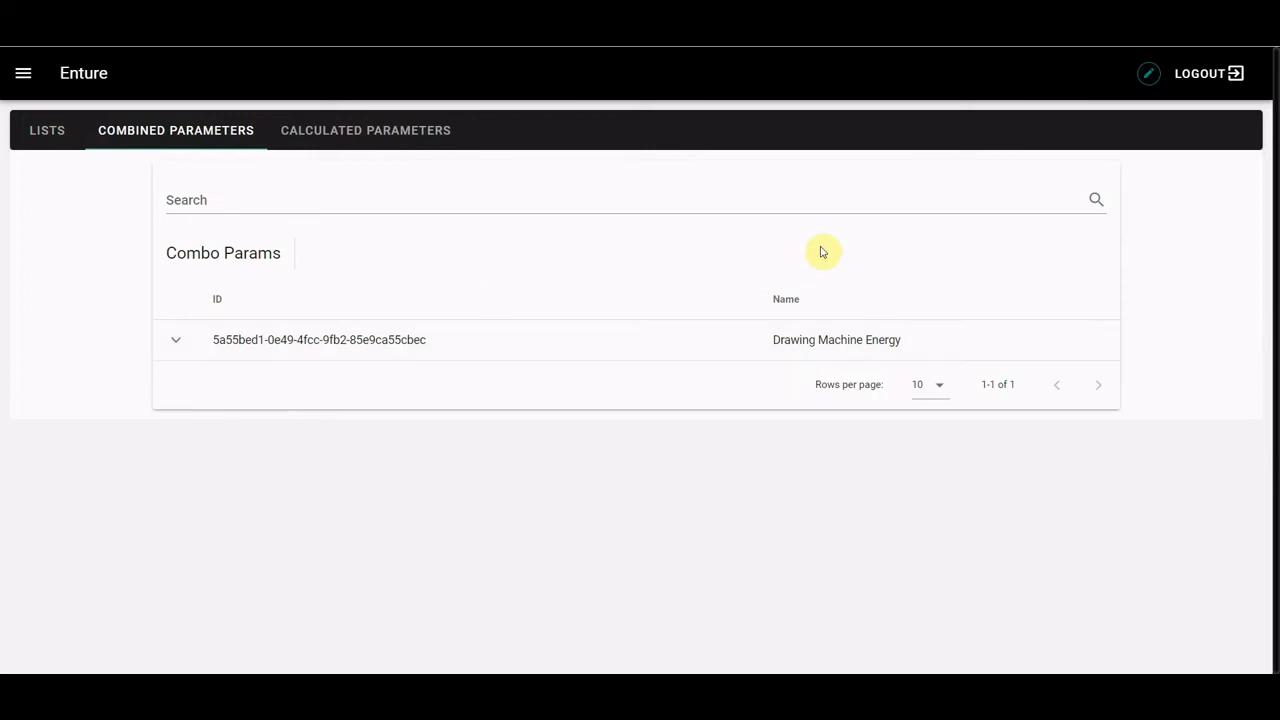
left_click(1143, 80)
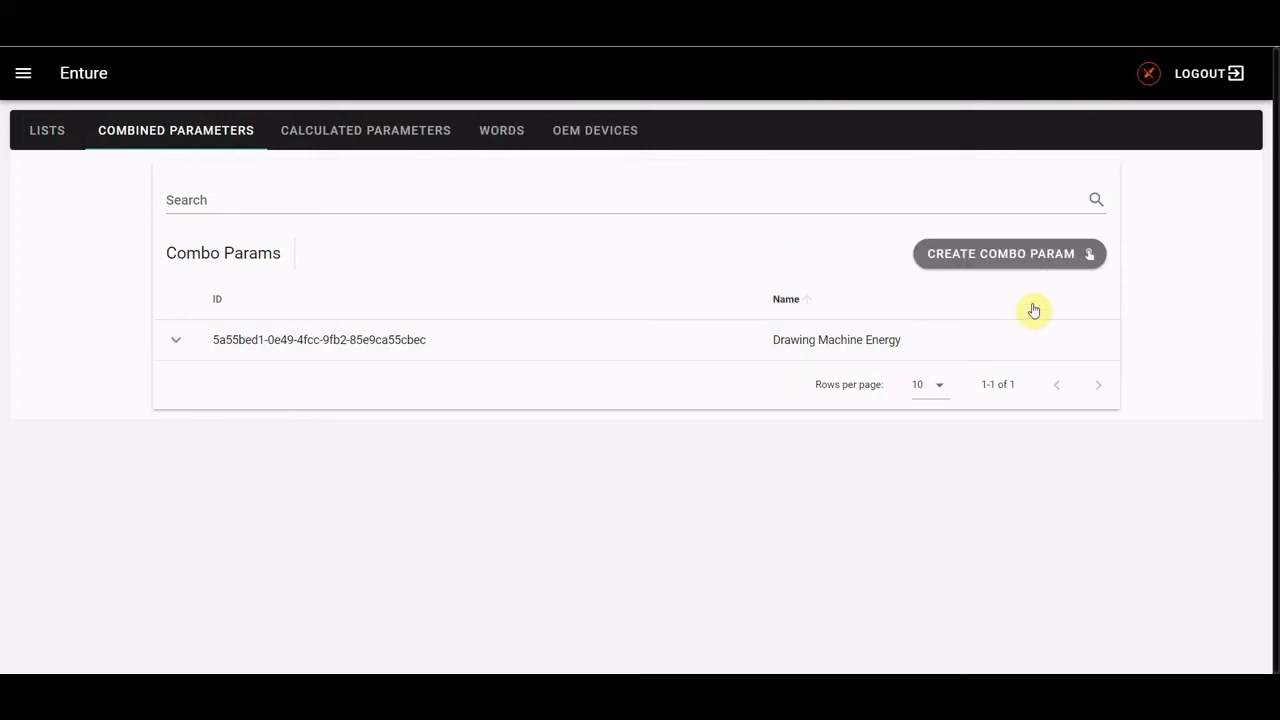
left_click(1006, 254)
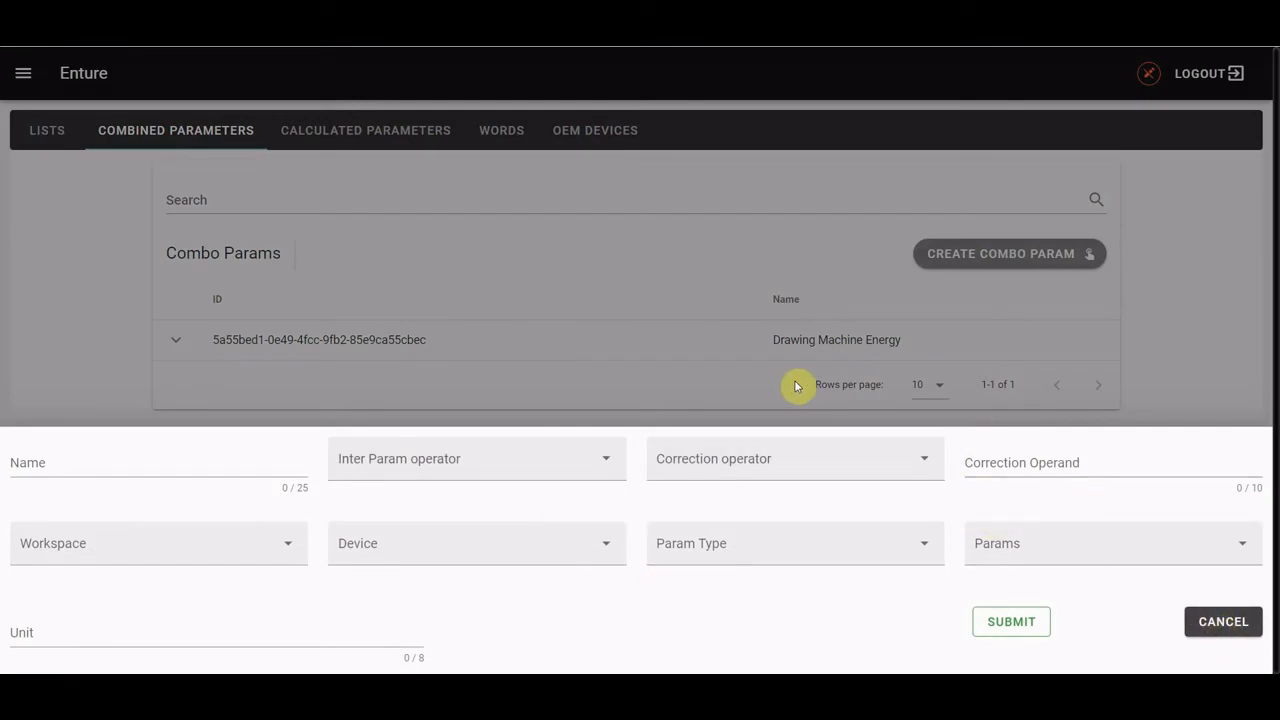
left_click(1240, 623)
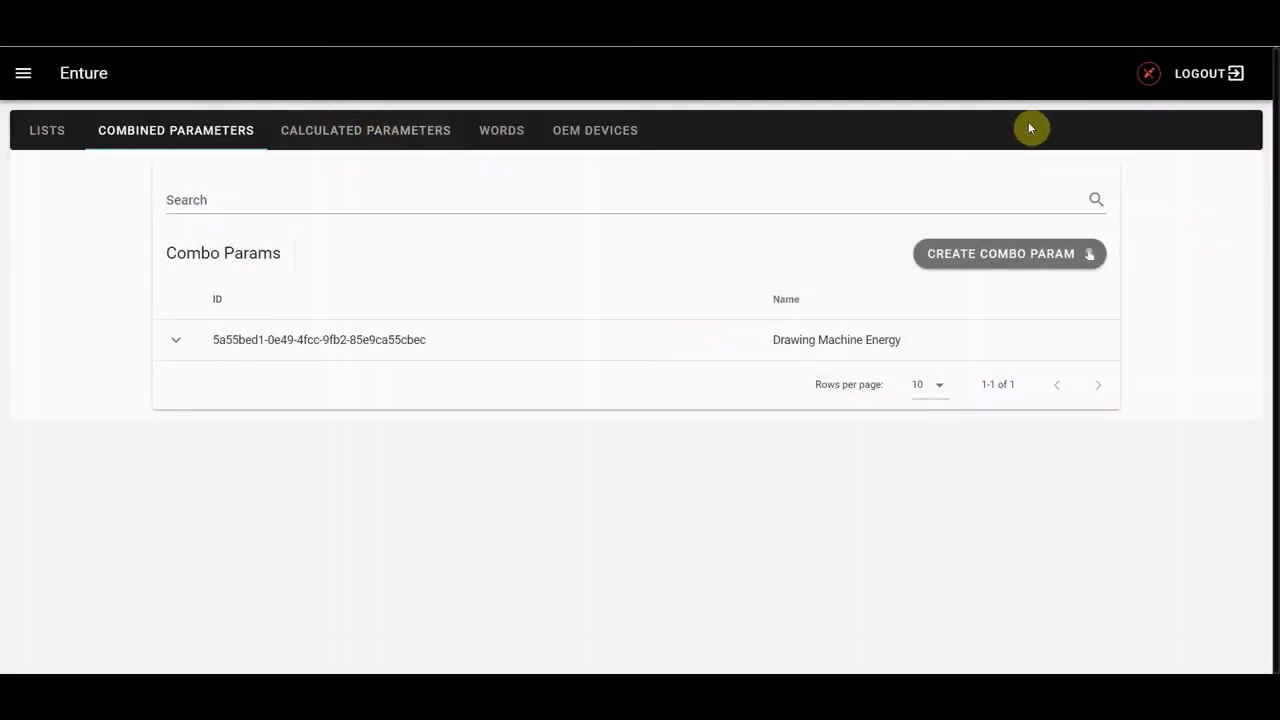
Step: Show the calculated parameters and expand the formula of Cutting Machine 2-prod factor
left_click(382, 133)
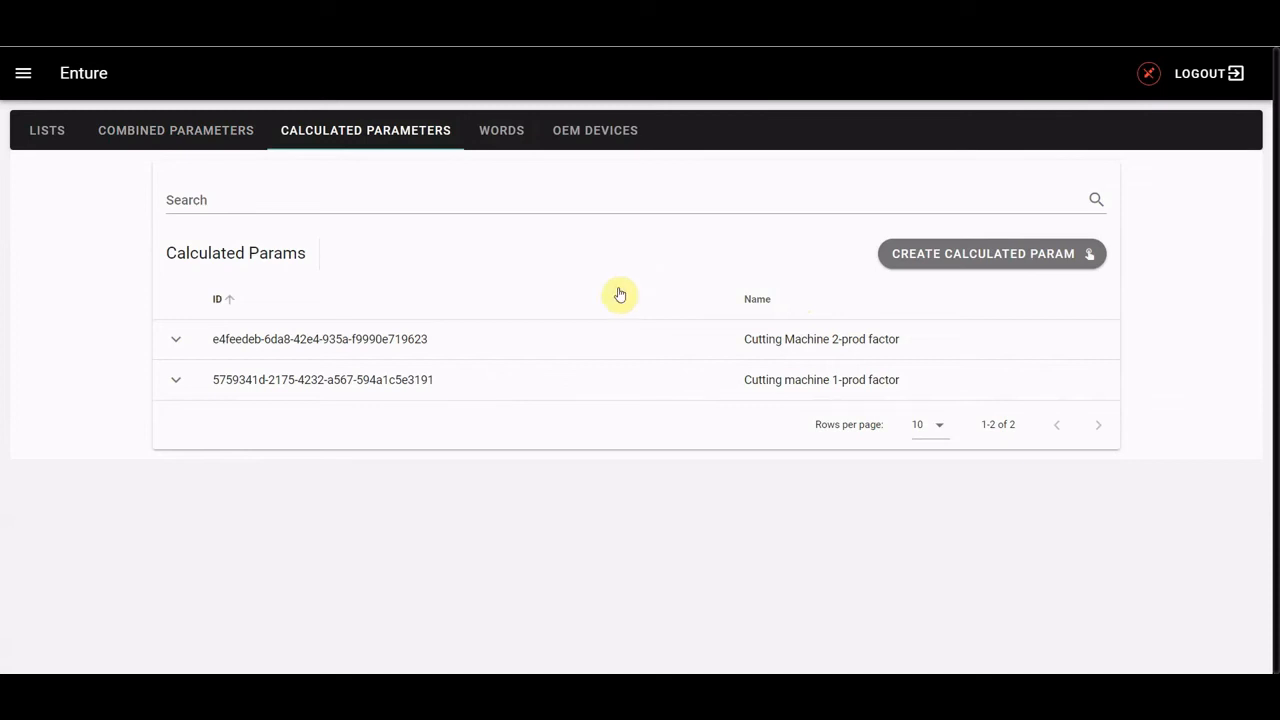
left_click(177, 342)
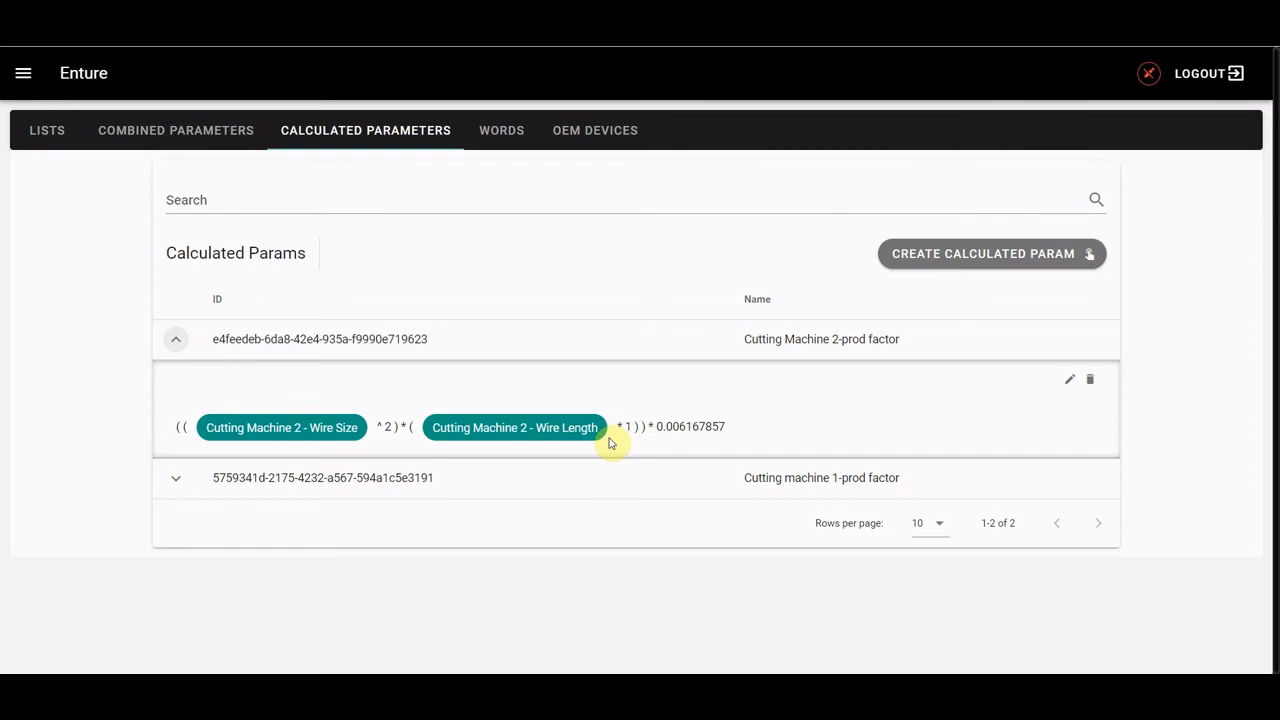
Step: Go to Actions & Triggers and examine the Cutting - Current trigger details and the actions list, collapsing the trigger when finished
left_click(41, 75)
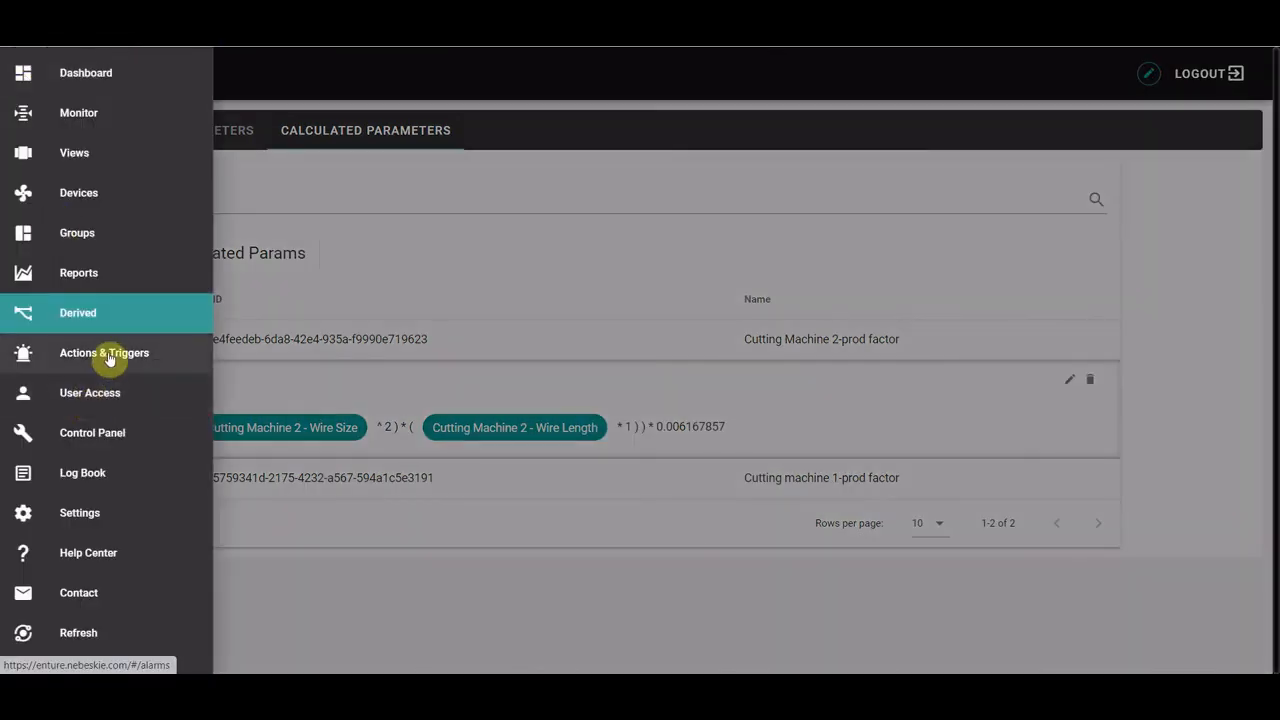
left_click(105, 355)
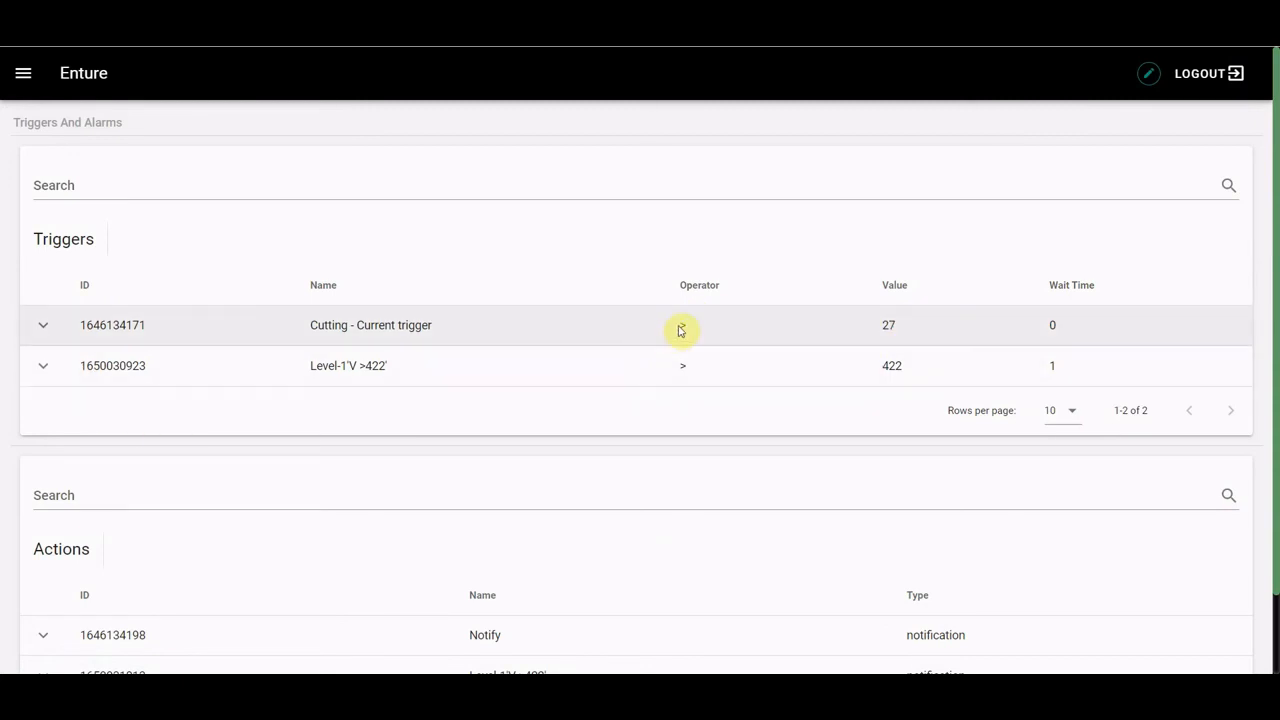
left_click(45, 328)
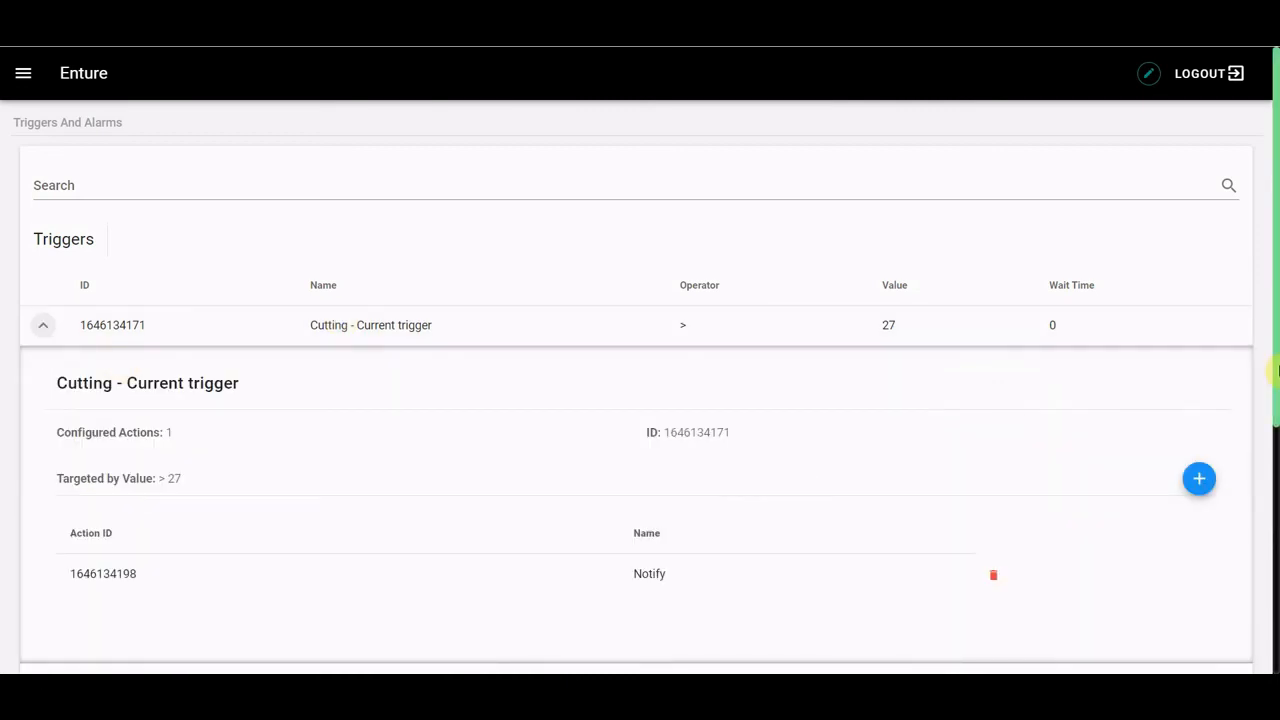
left_click_drag(1276, 372, 1276, 460)
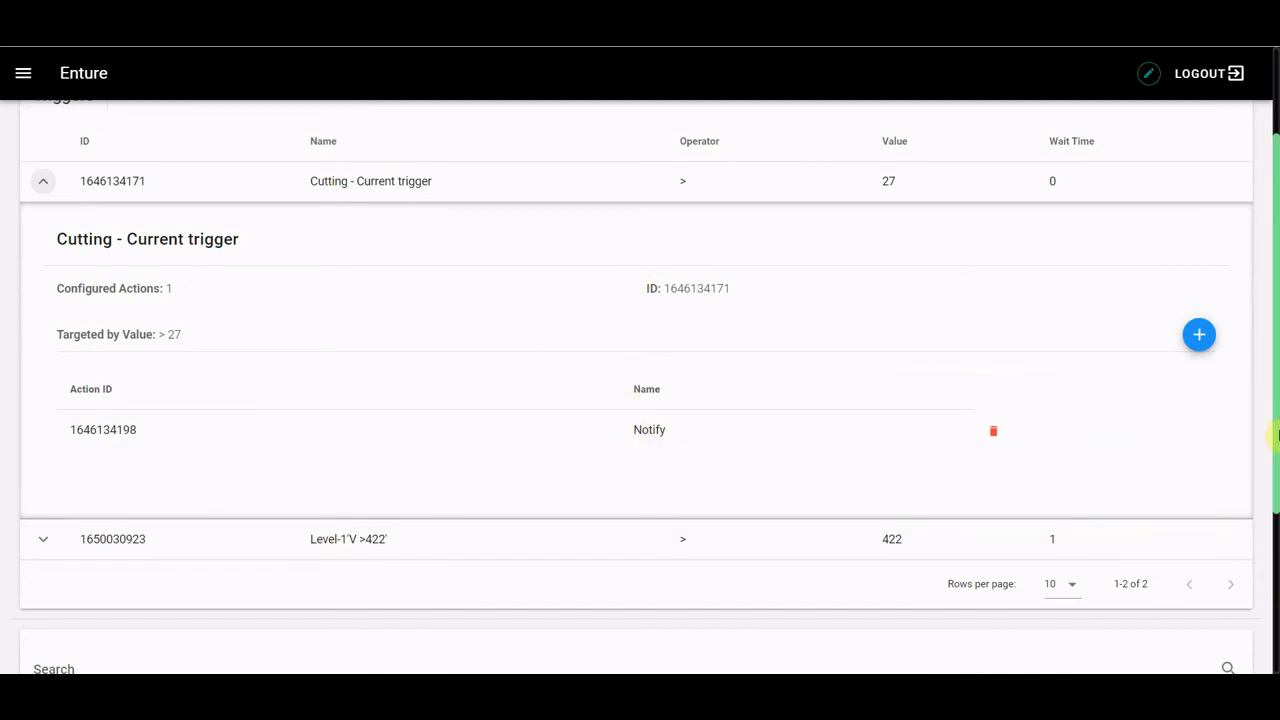
left_click_drag(1277, 435, 1277, 600)
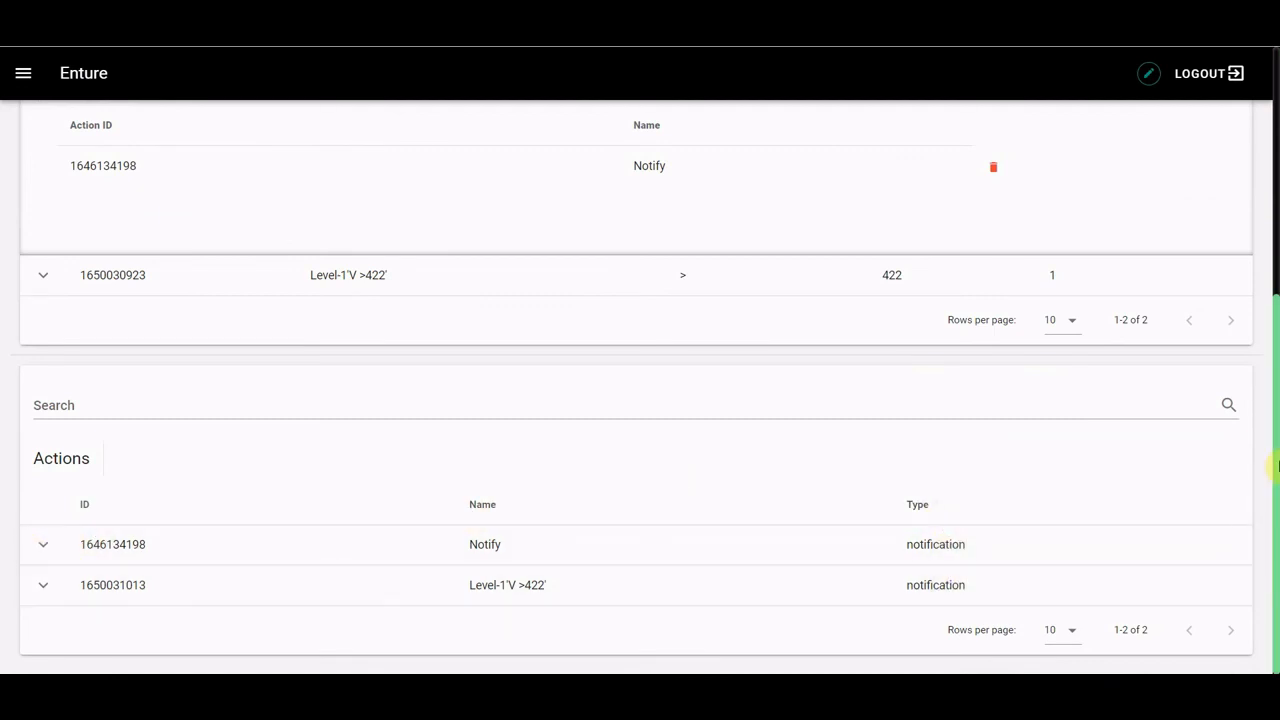
left_click_drag(1277, 465, 1277, 215)
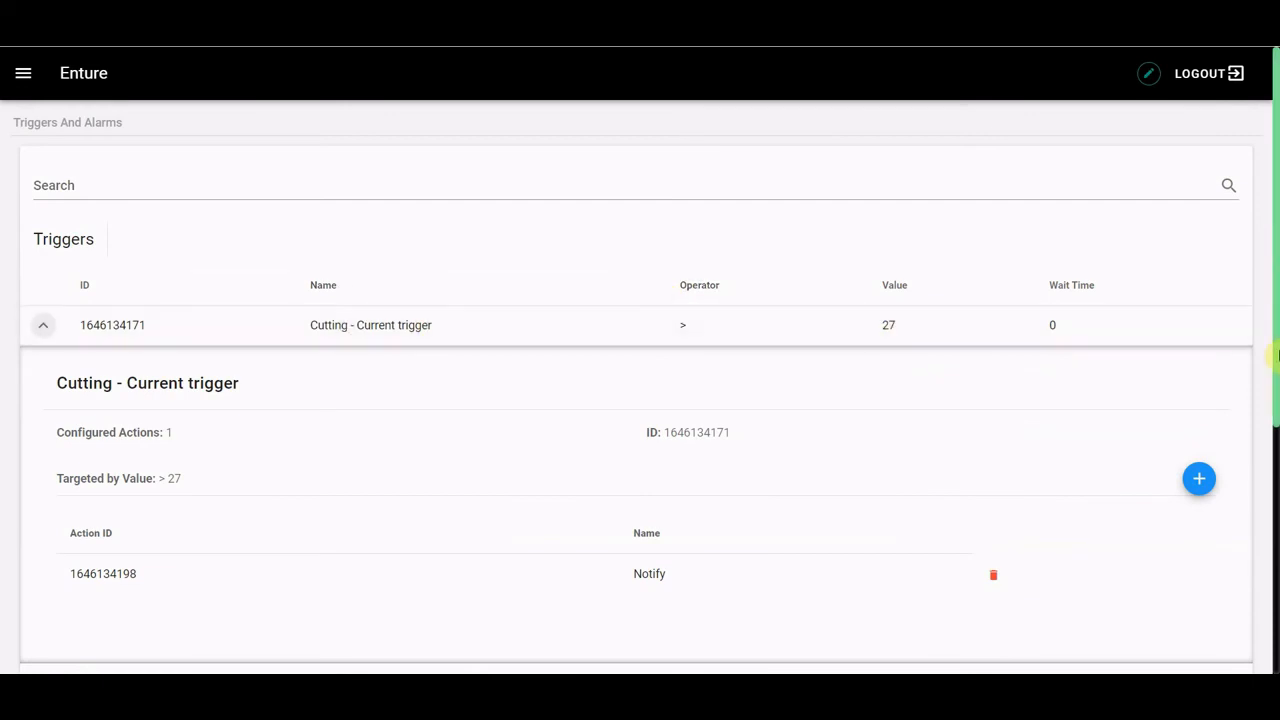
left_click_drag(1277, 373, 1277, 402)
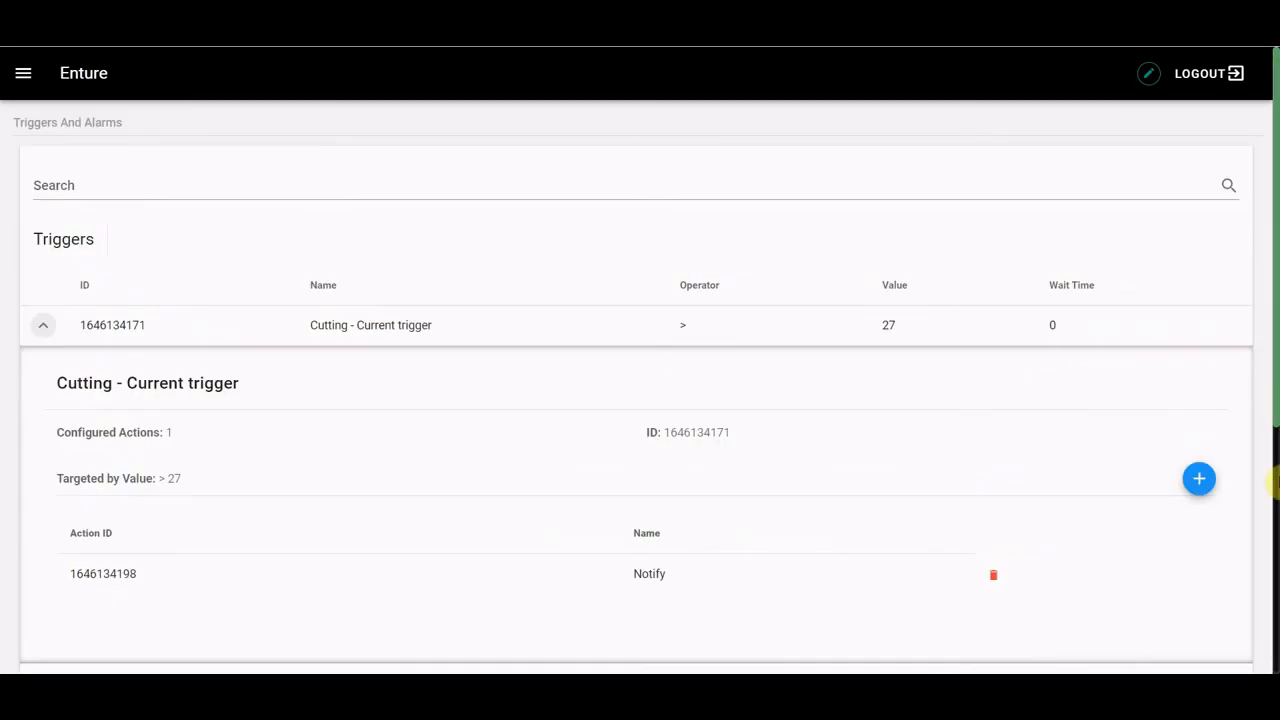
left_click(39, 326)
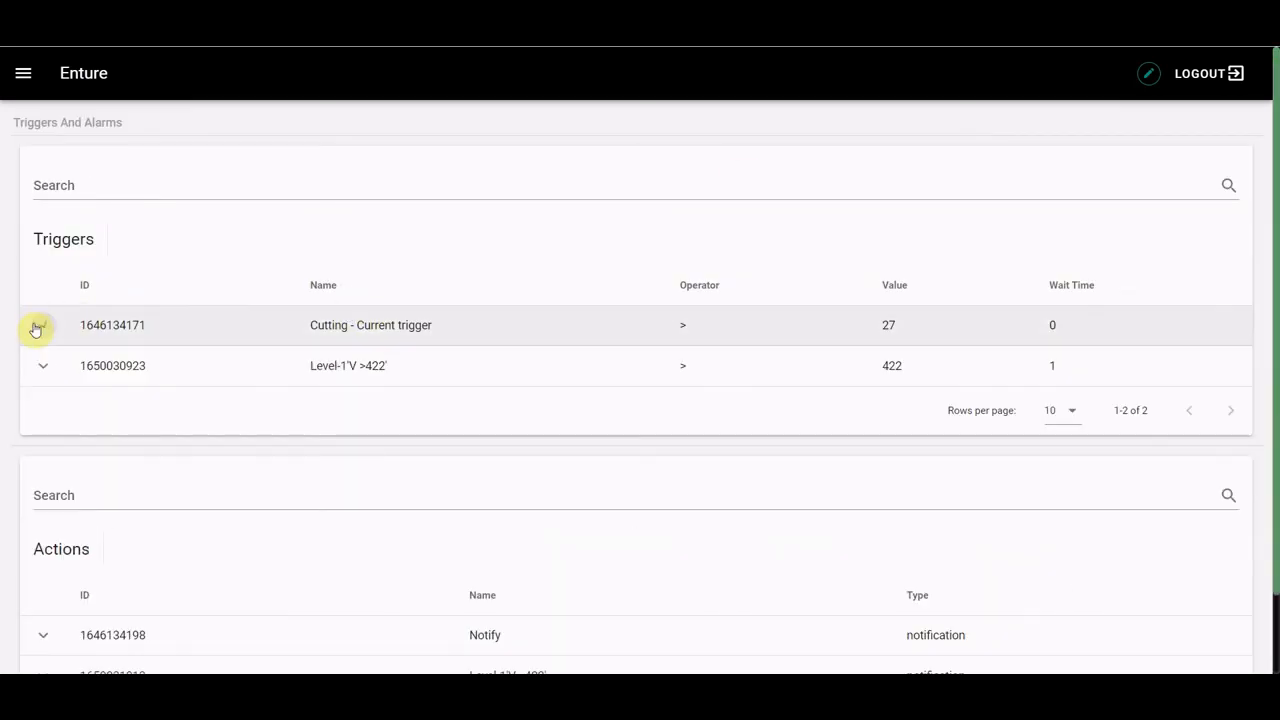
Step: Turn on edit mode and review the available action types in the form for creating an action
left_click(1152, 82)
left_click(375, 173)
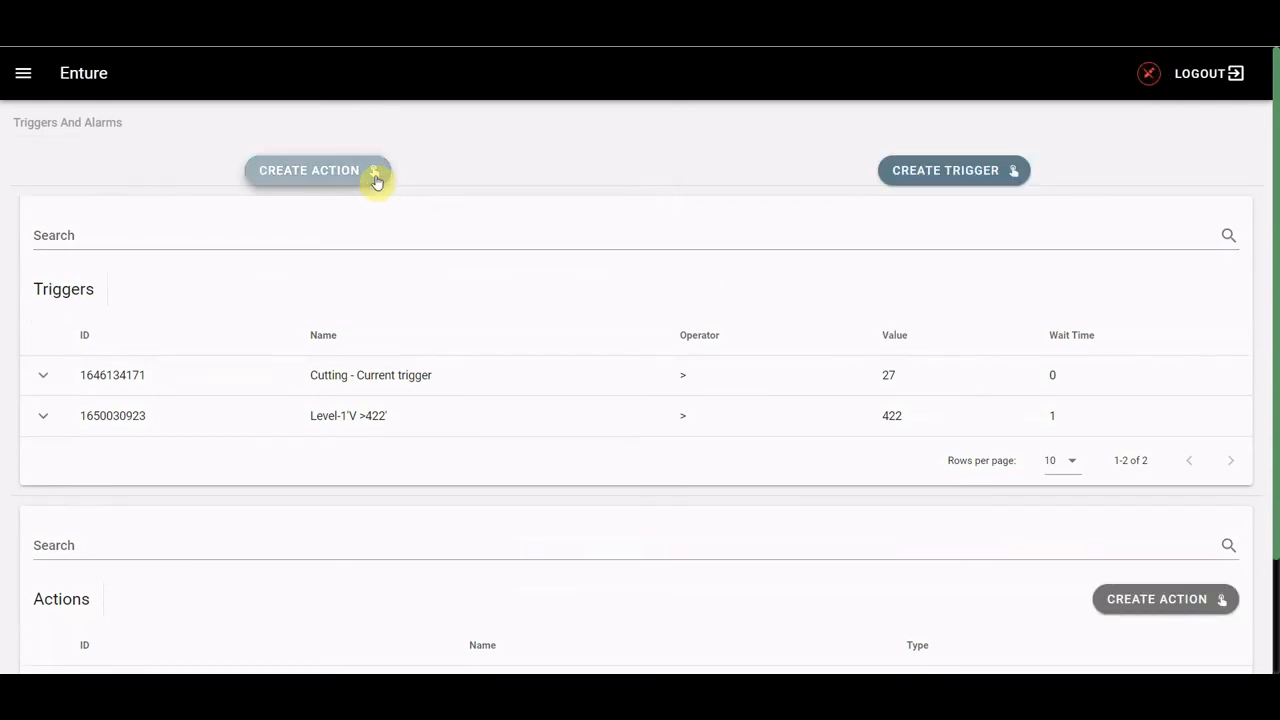
left_click(487, 248)
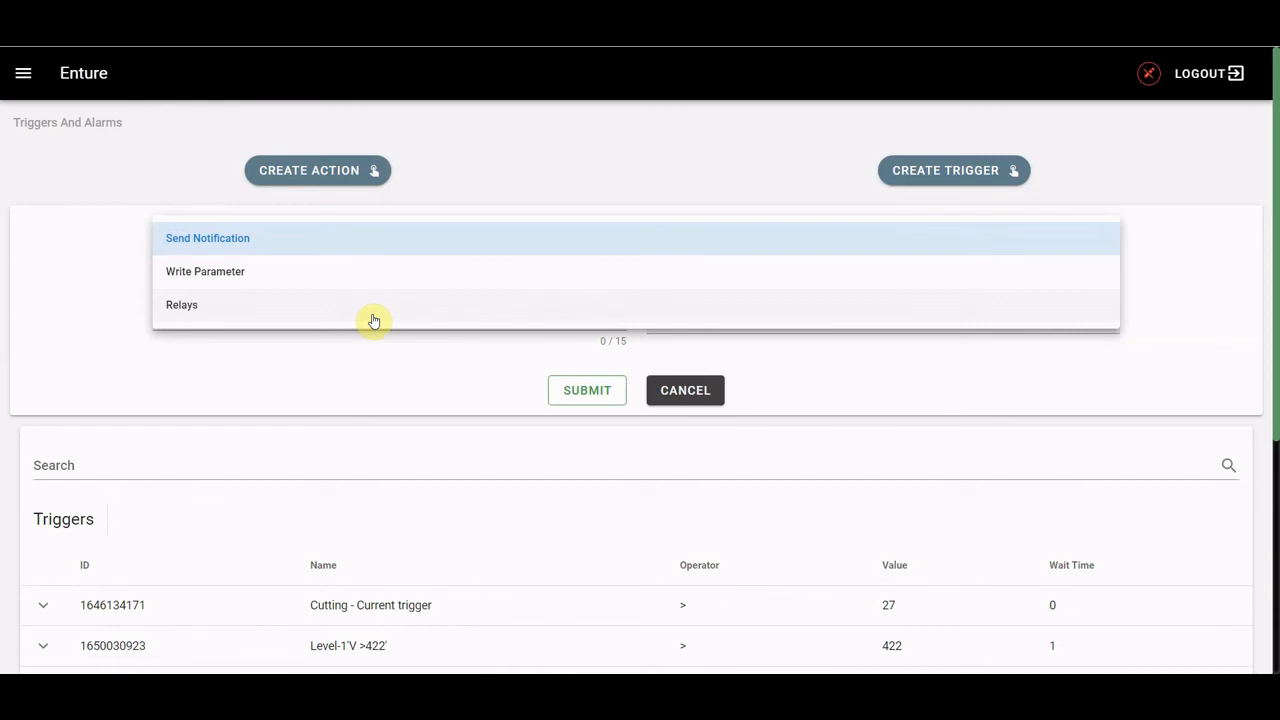
left_click(394, 372)
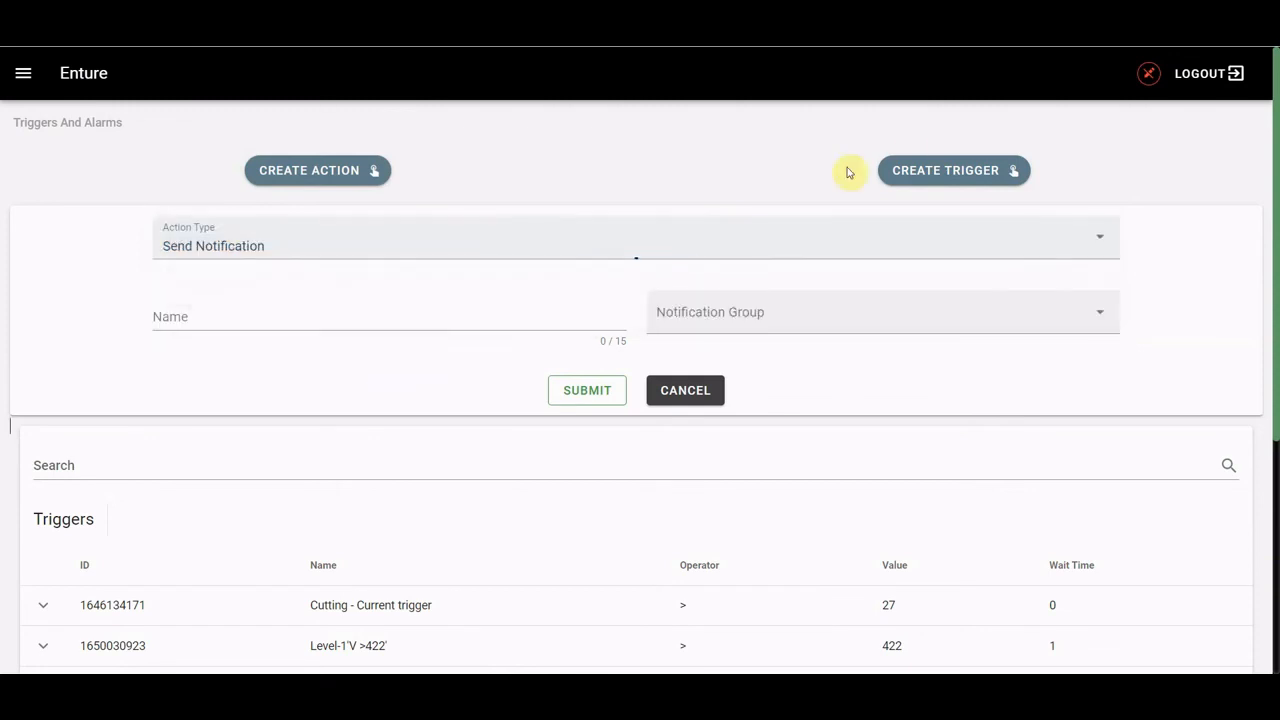
Step: View the form for creating a trigger, cancel it, and turn off edit mode
left_click(966, 170)
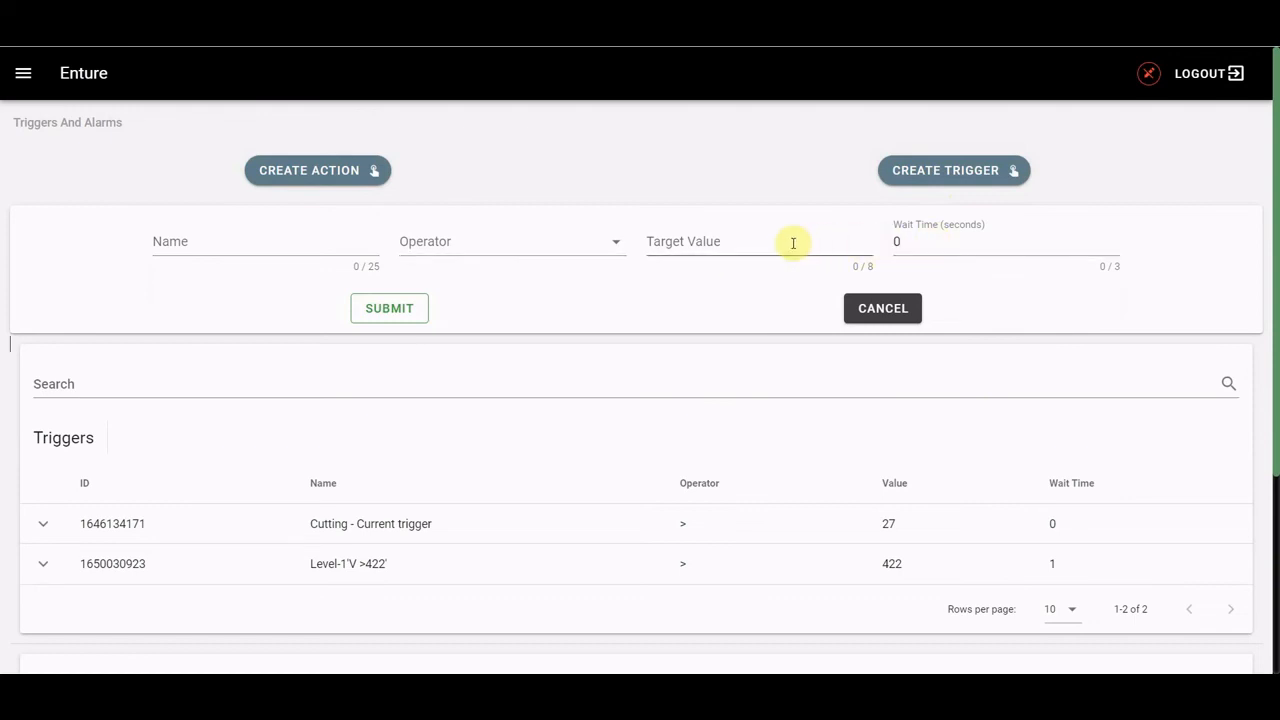
left_click(877, 309)
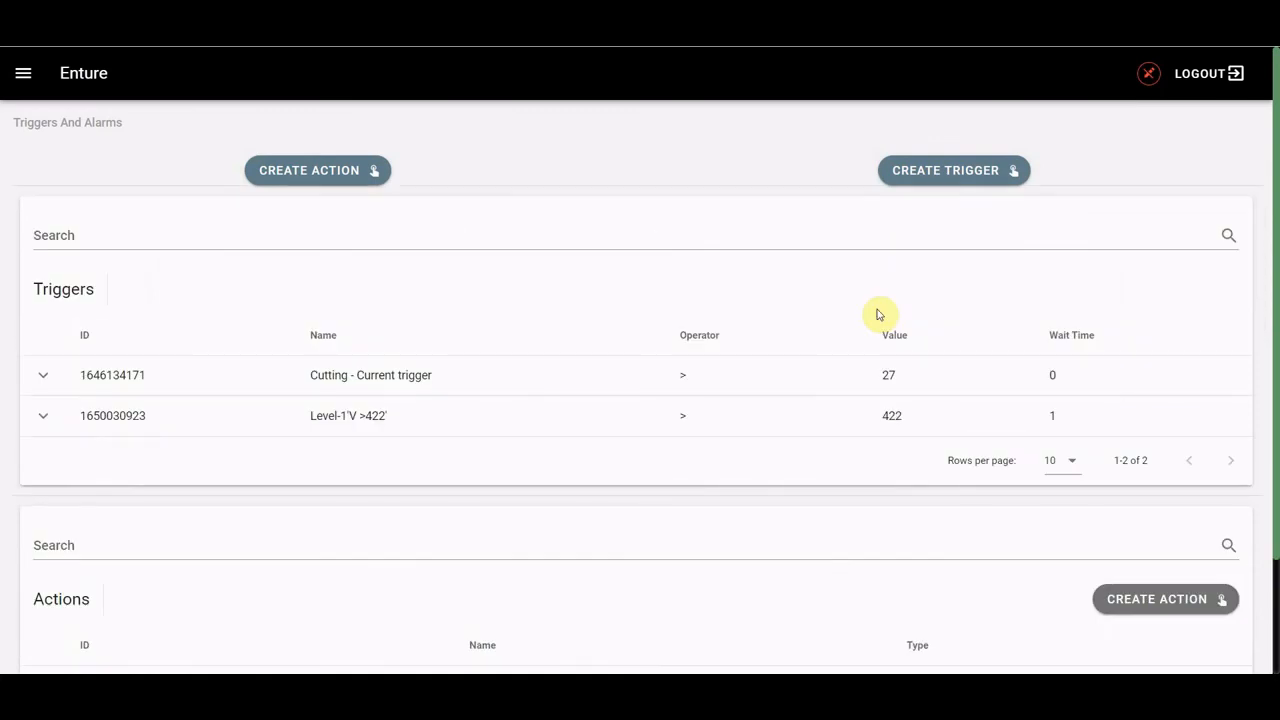
left_click(1148, 76)
left_click(22, 73)
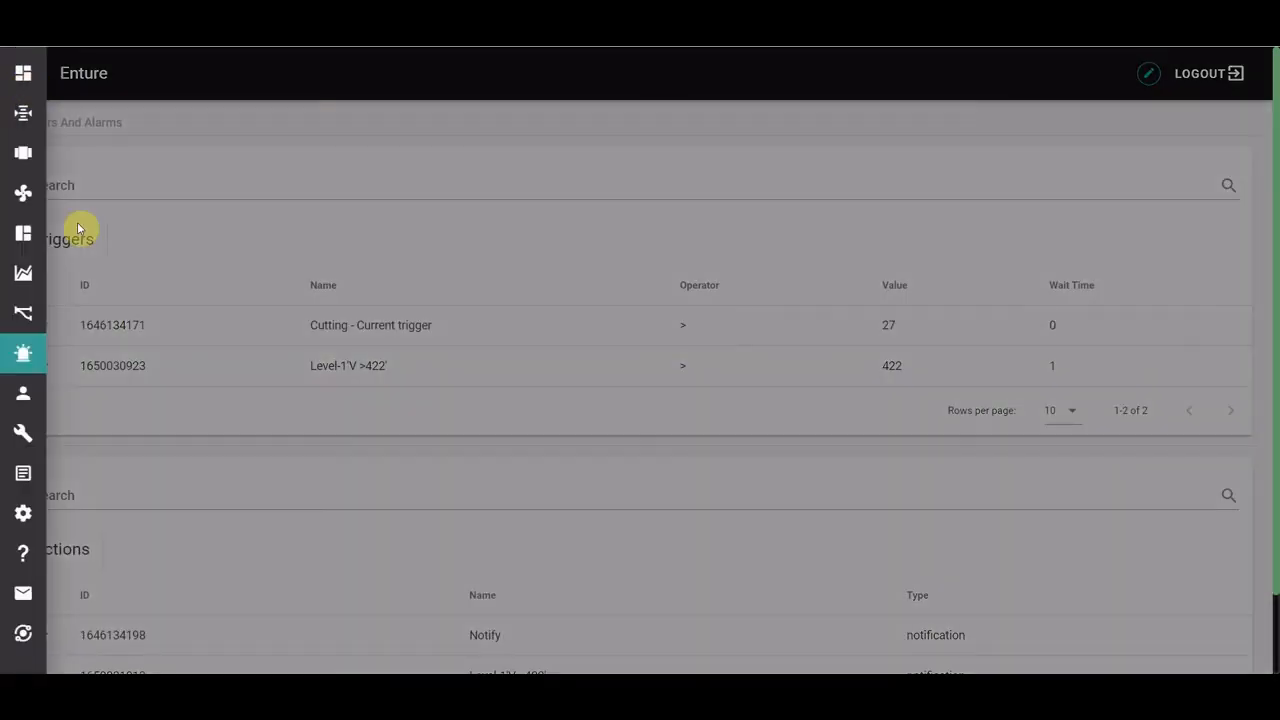
Step: Go to User Access and look over the user access management and root user management lists
left_click(23, 406)
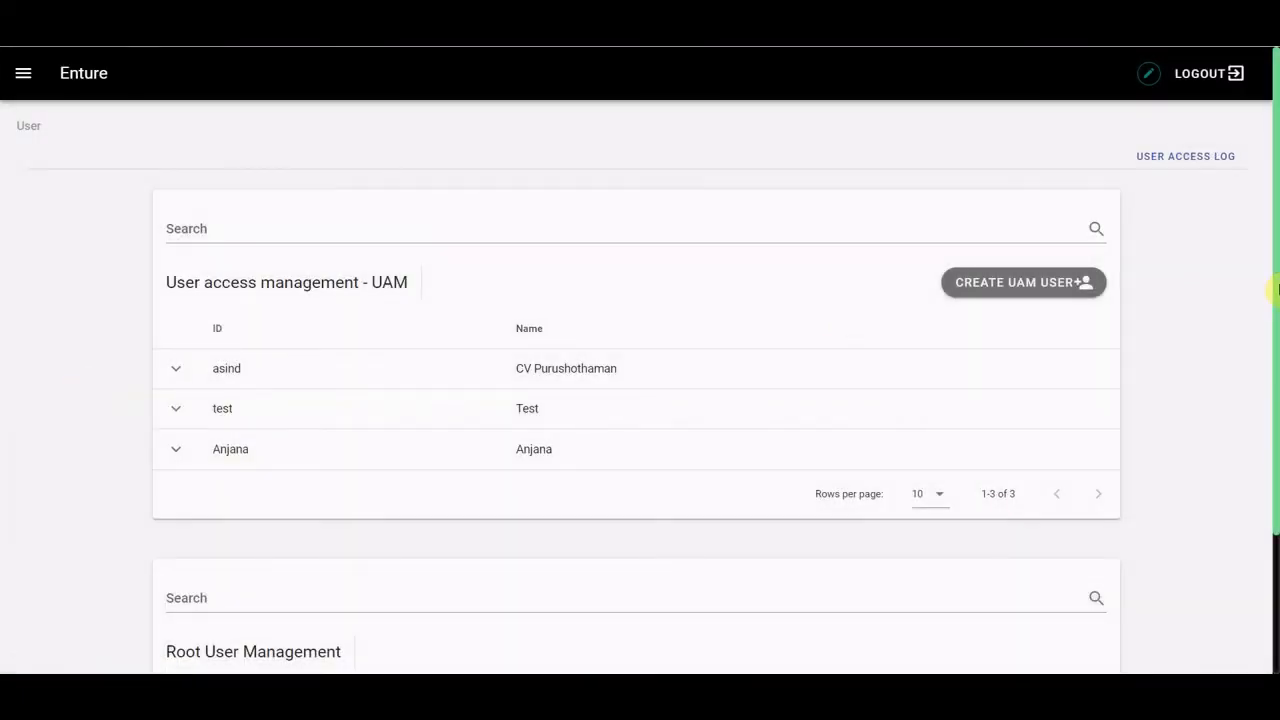
left_click_drag(1278, 270, 1269, 306)
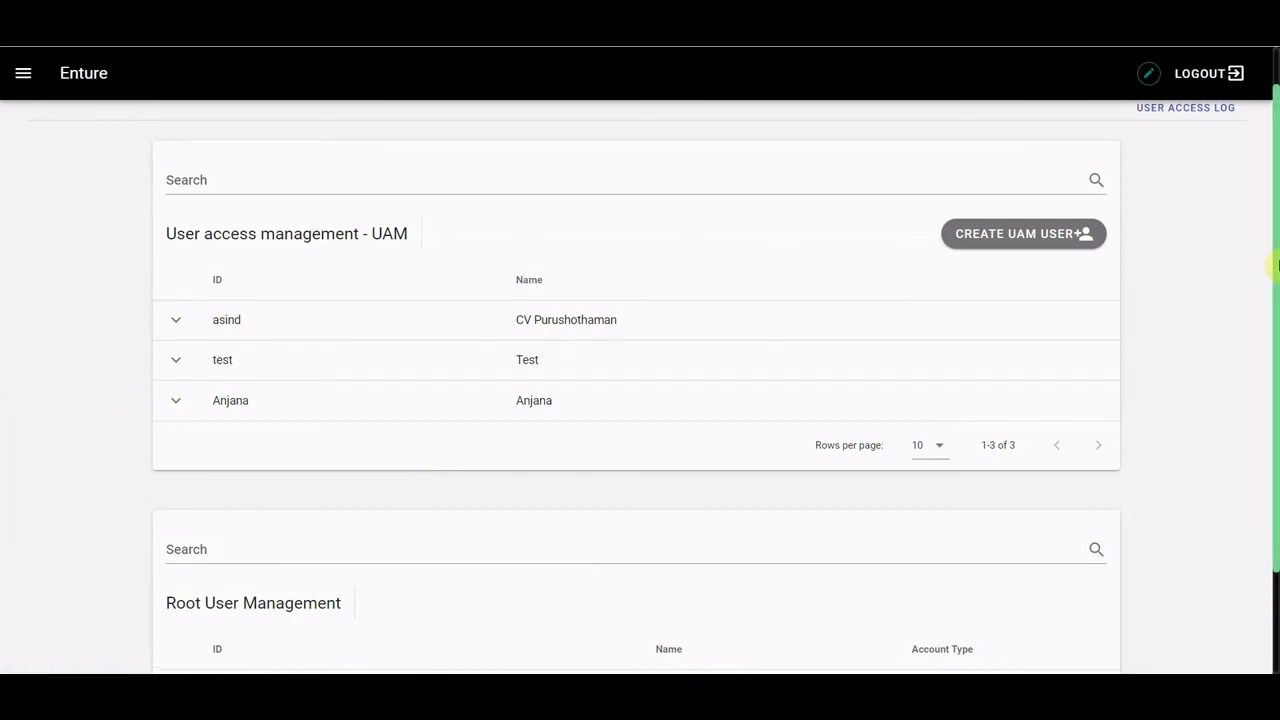
left_click_drag(1278, 253, 1276, 218)
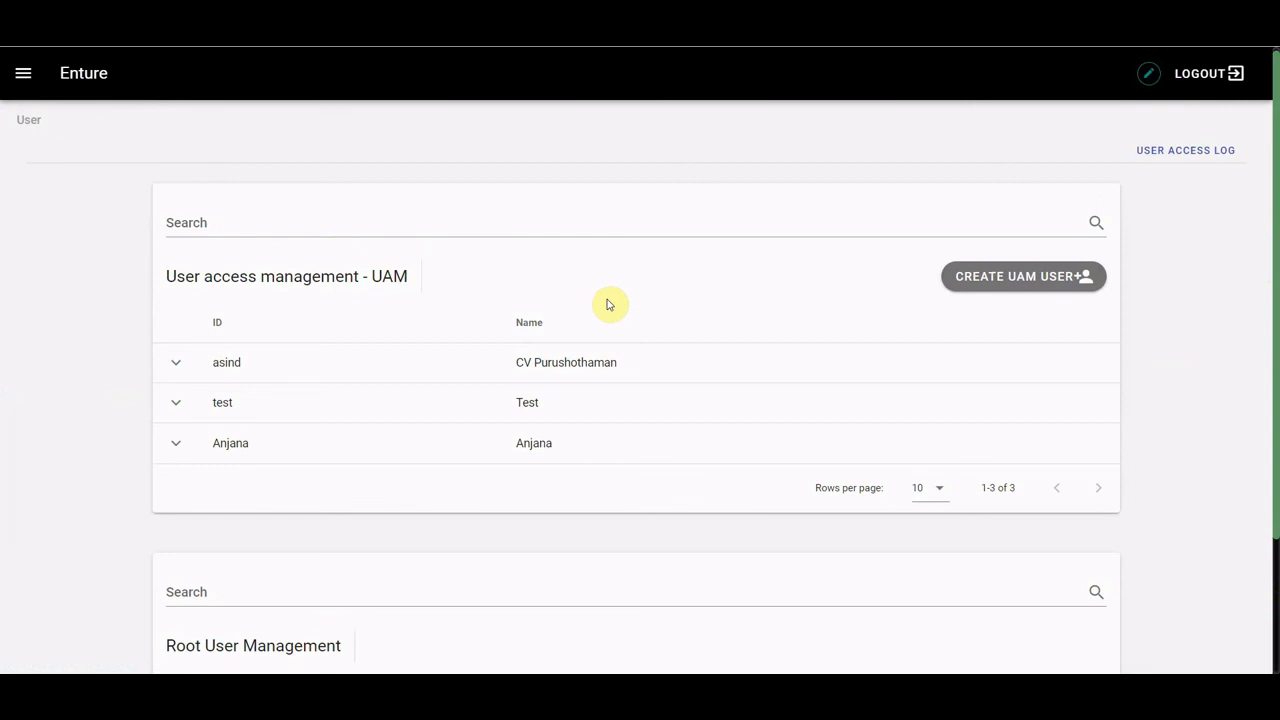
Step: Expand the first UAM user's details and review the permissions that can be granted, without selecting any
left_click(176, 365)
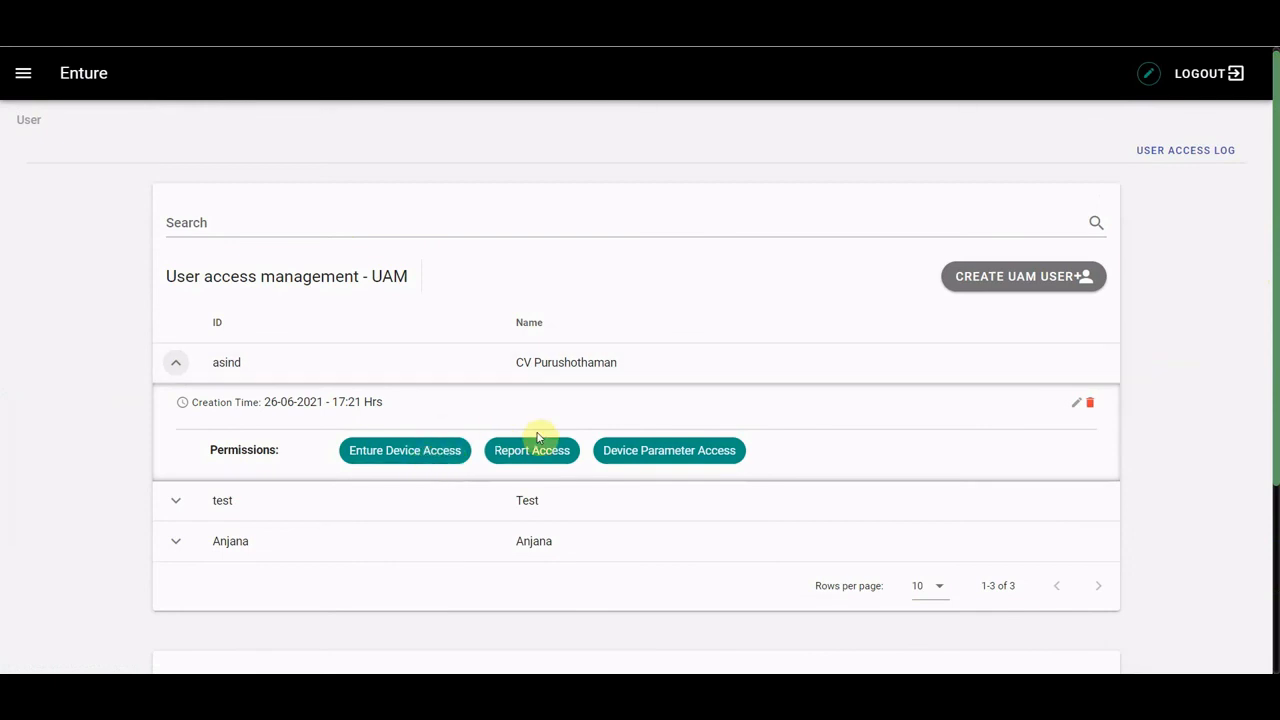
left_click(1078, 408)
left_click(914, 463)
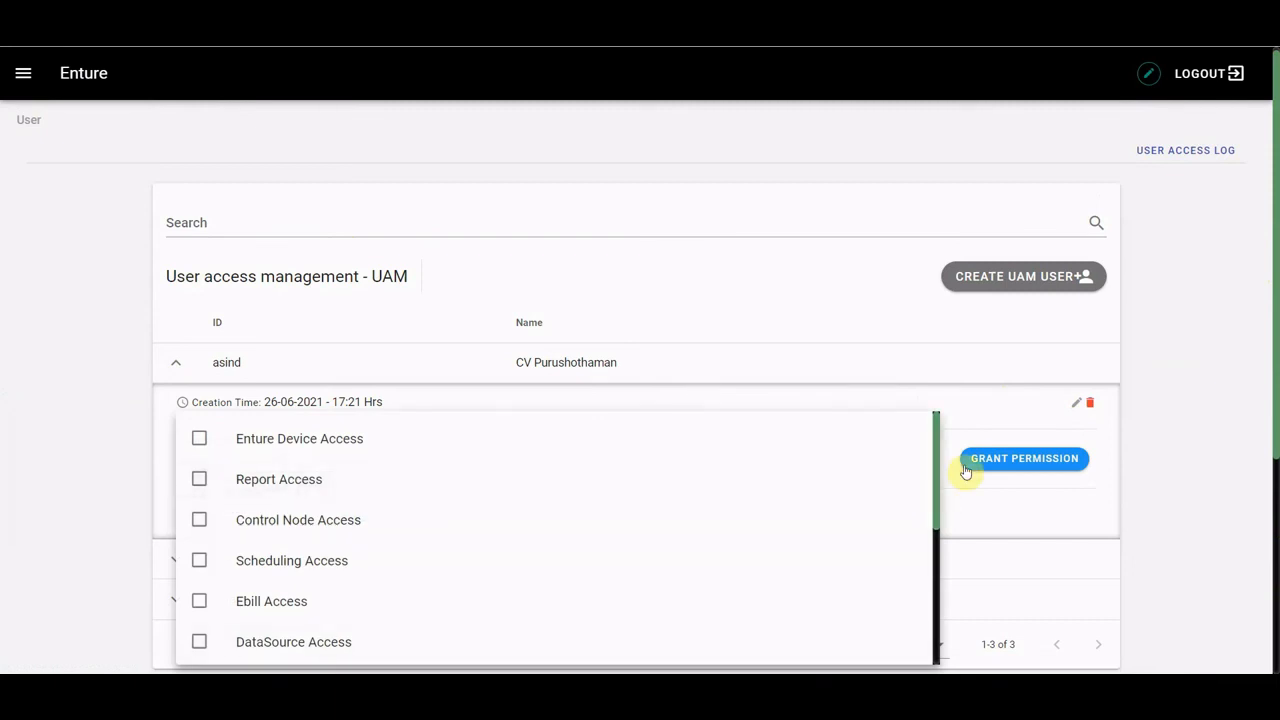
left_click(1003, 497)
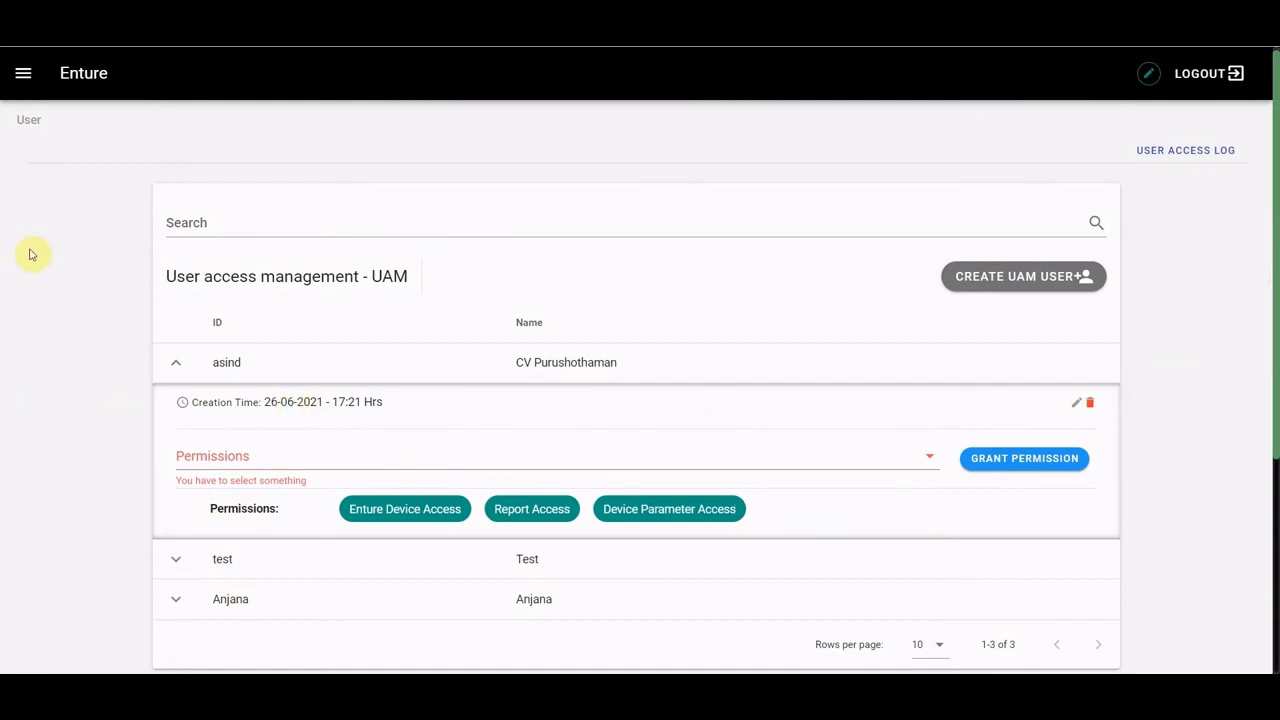
Step: View the user access log, close it, and collapse the first UAM user's details
left_click(1181, 158)
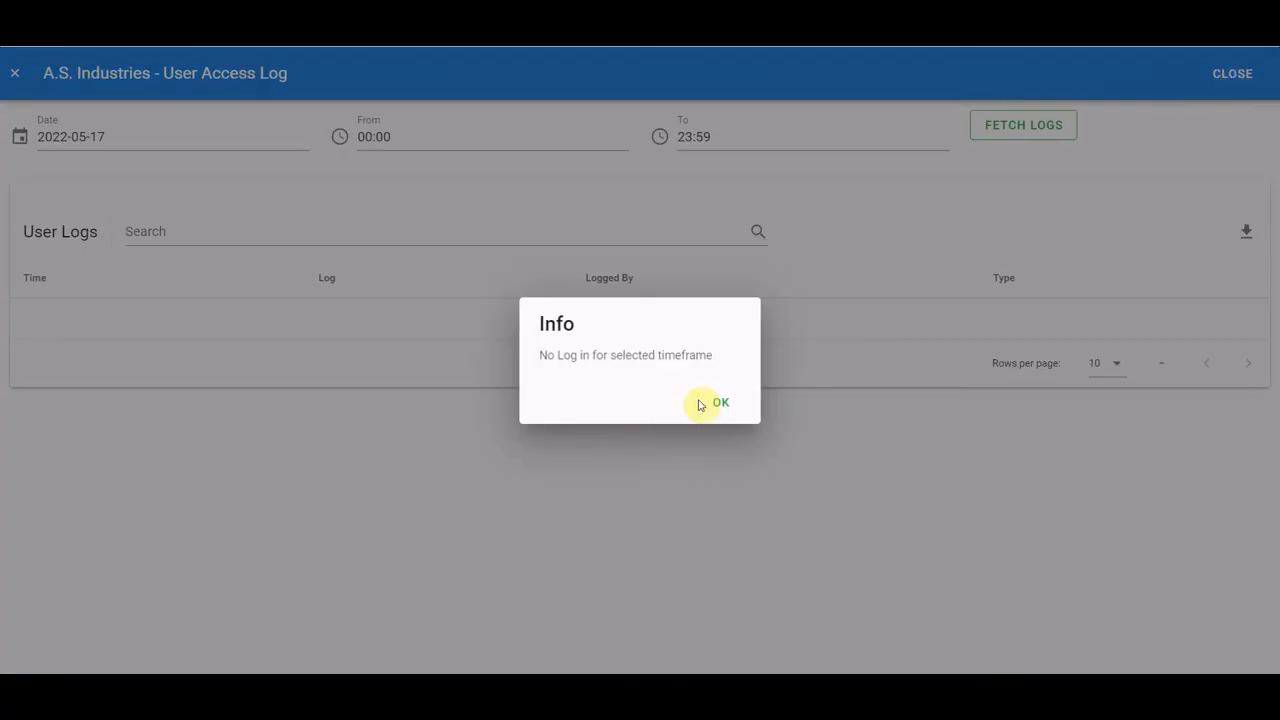
left_click(712, 402)
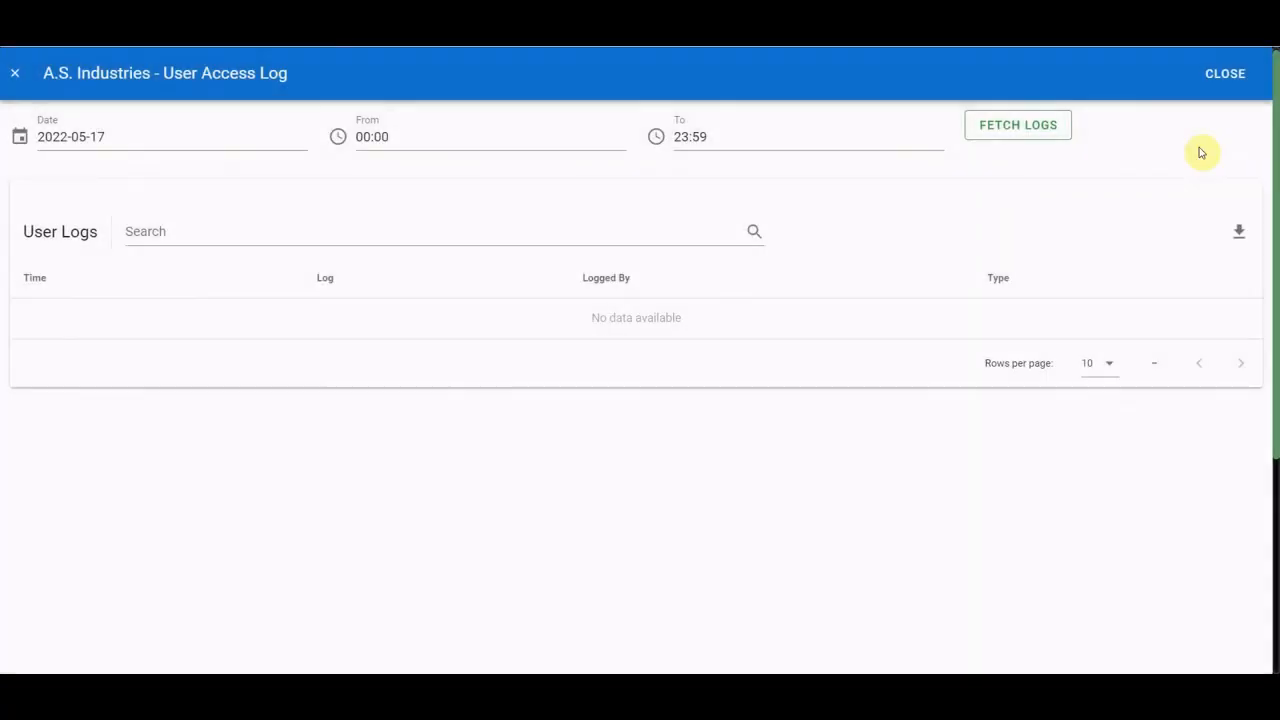
left_click(1225, 95)
left_click(175, 363)
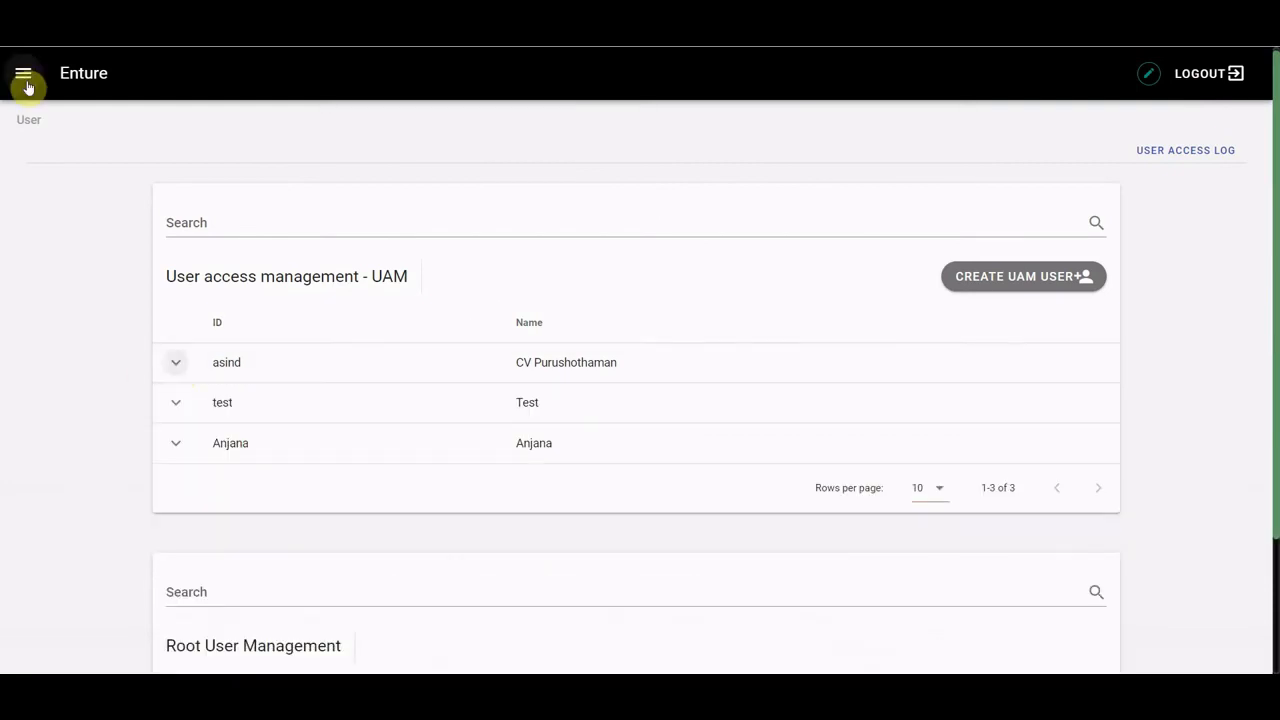
Step: Go to the Control Panel and examine the MODBUS gateways and Enture hubs
left_click(24, 80)
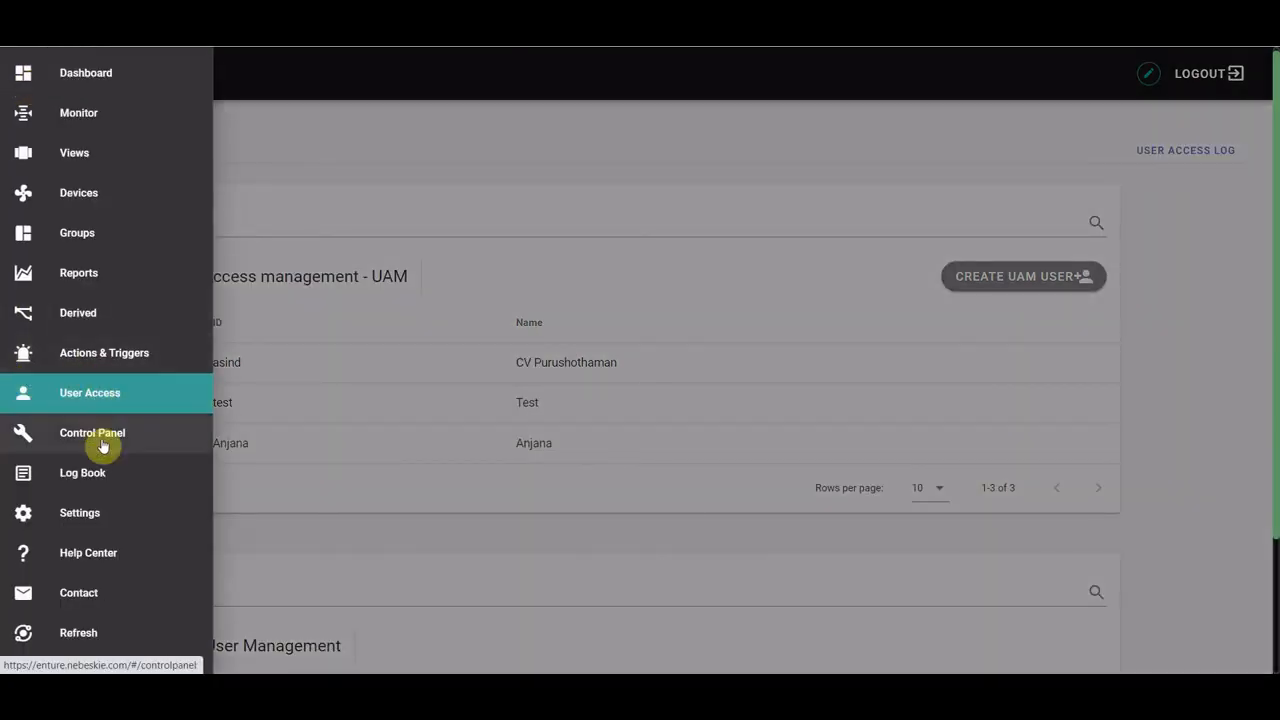
left_click(103, 446)
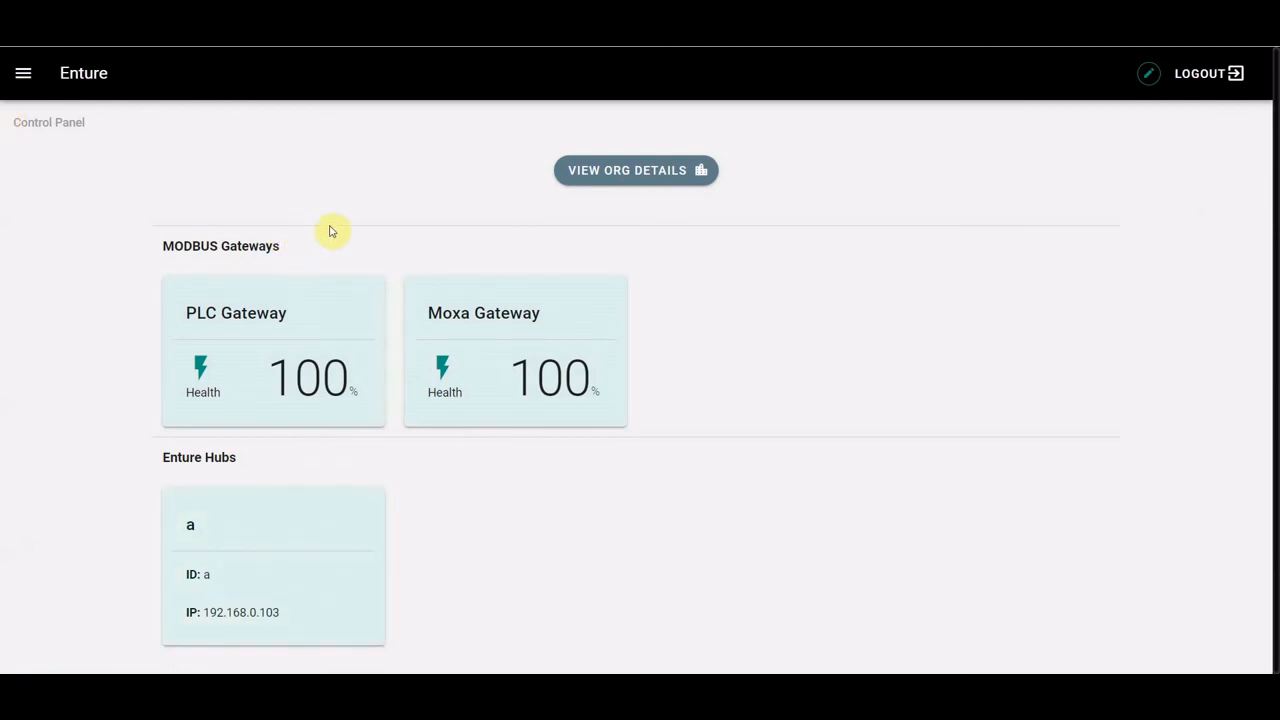
mouse_move(259, 403)
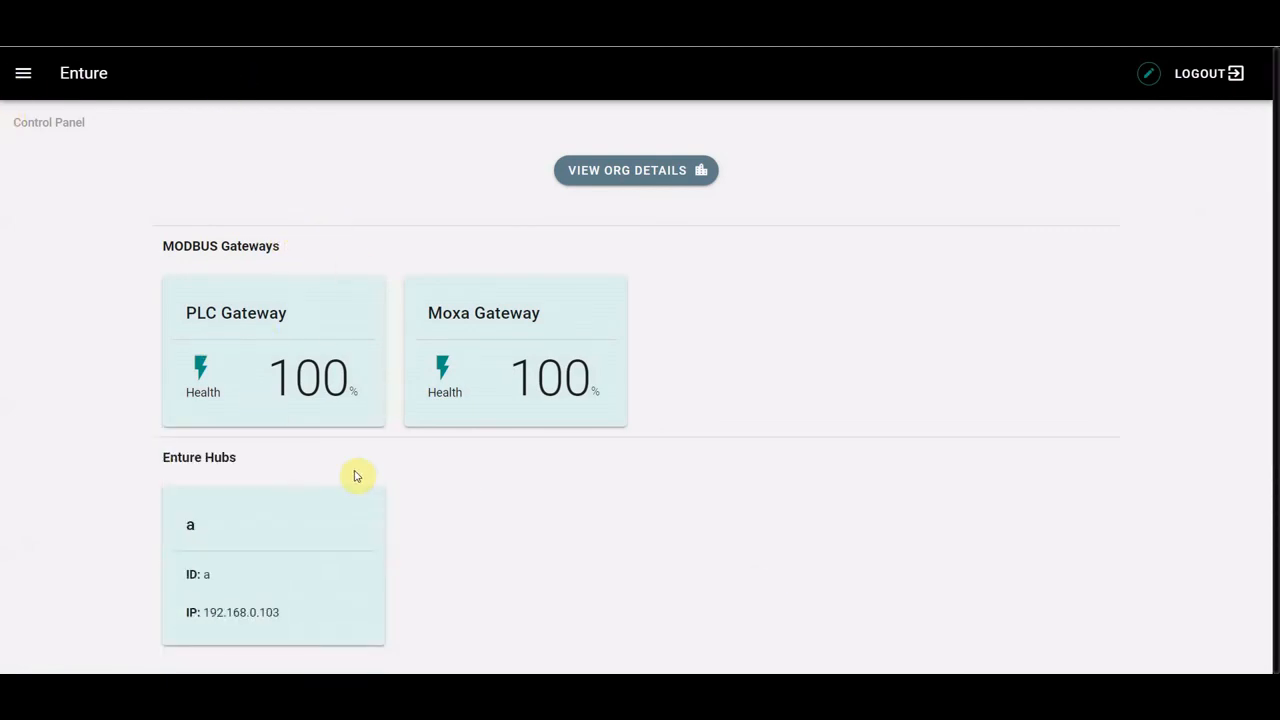
mouse_move(366, 591)
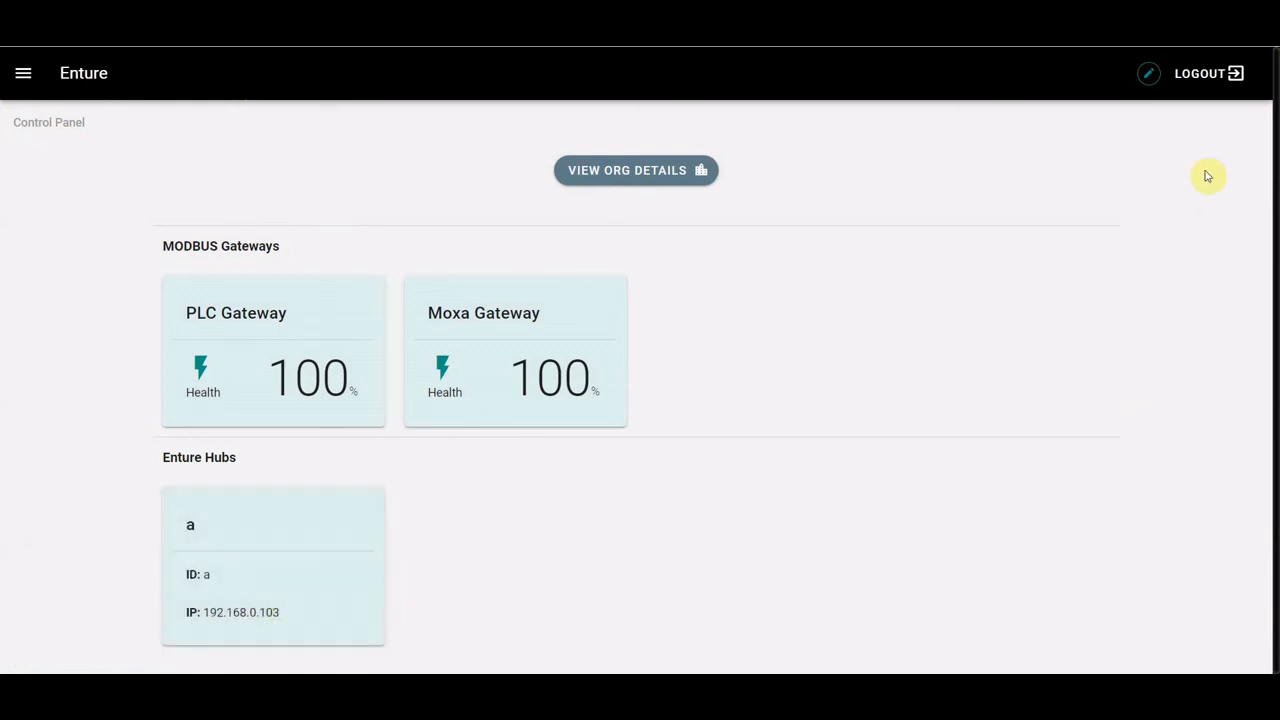
Step: Turn on edit mode in the Control Panel, review the gateway, WiFi and hub editing options, and turn edit mode off
left_click(1152, 77)
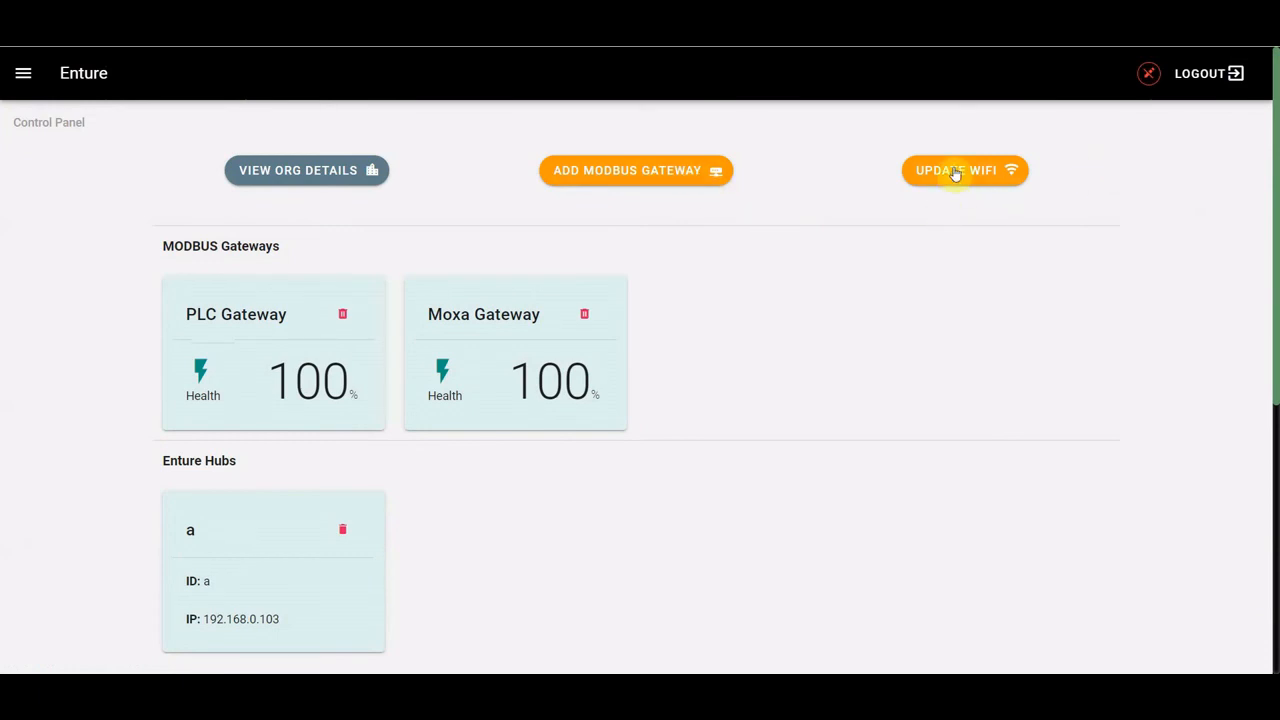
mouse_move(494, 481)
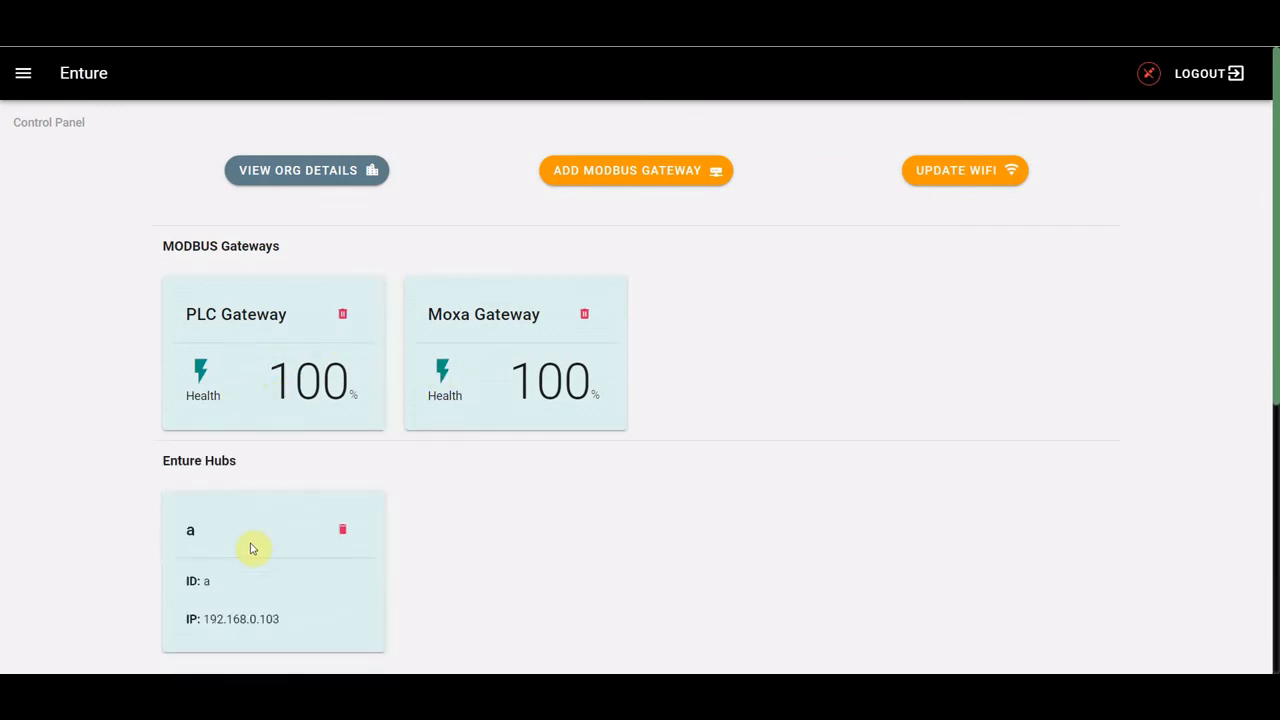
mouse_move(258, 532)
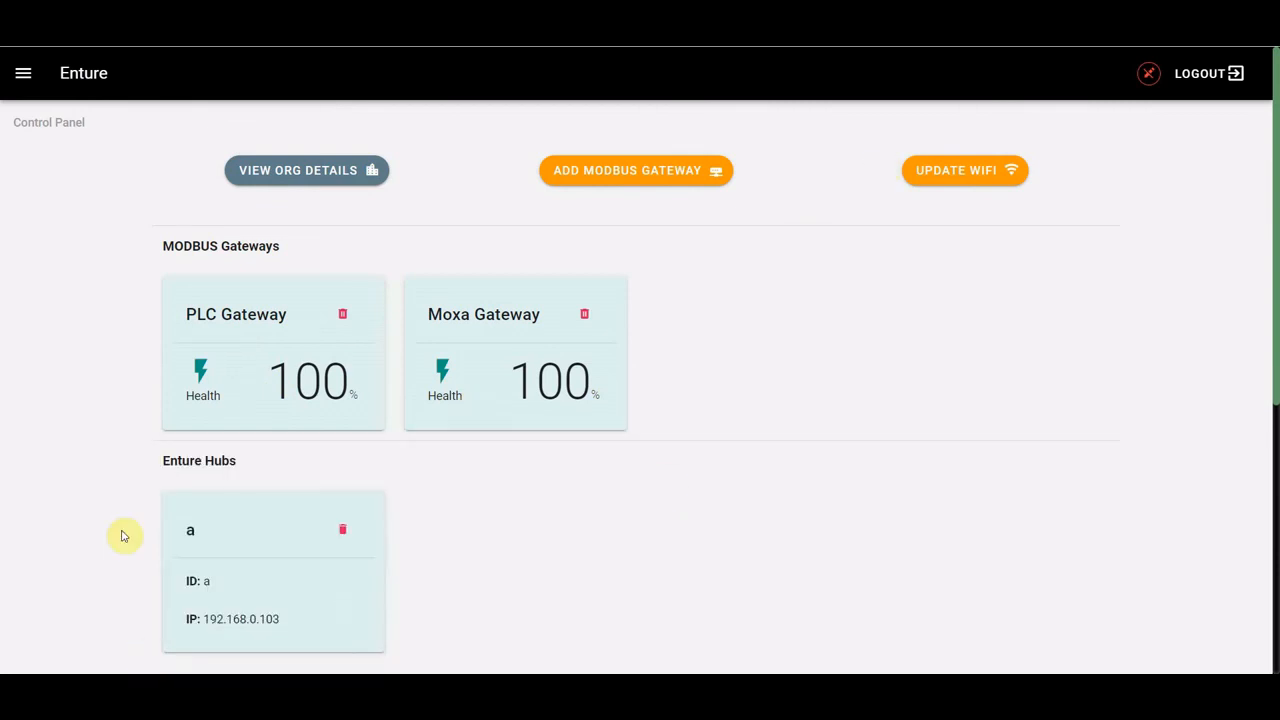
mouse_move(258, 576)
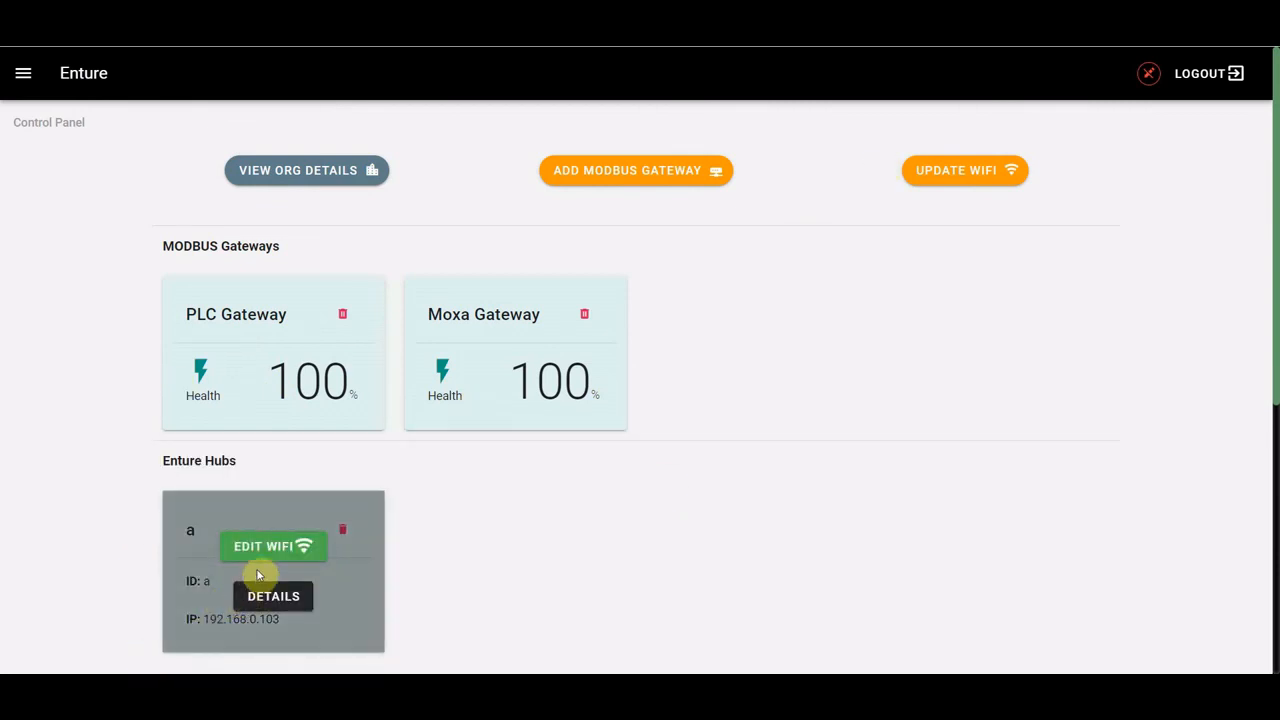
left_click(1148, 73)
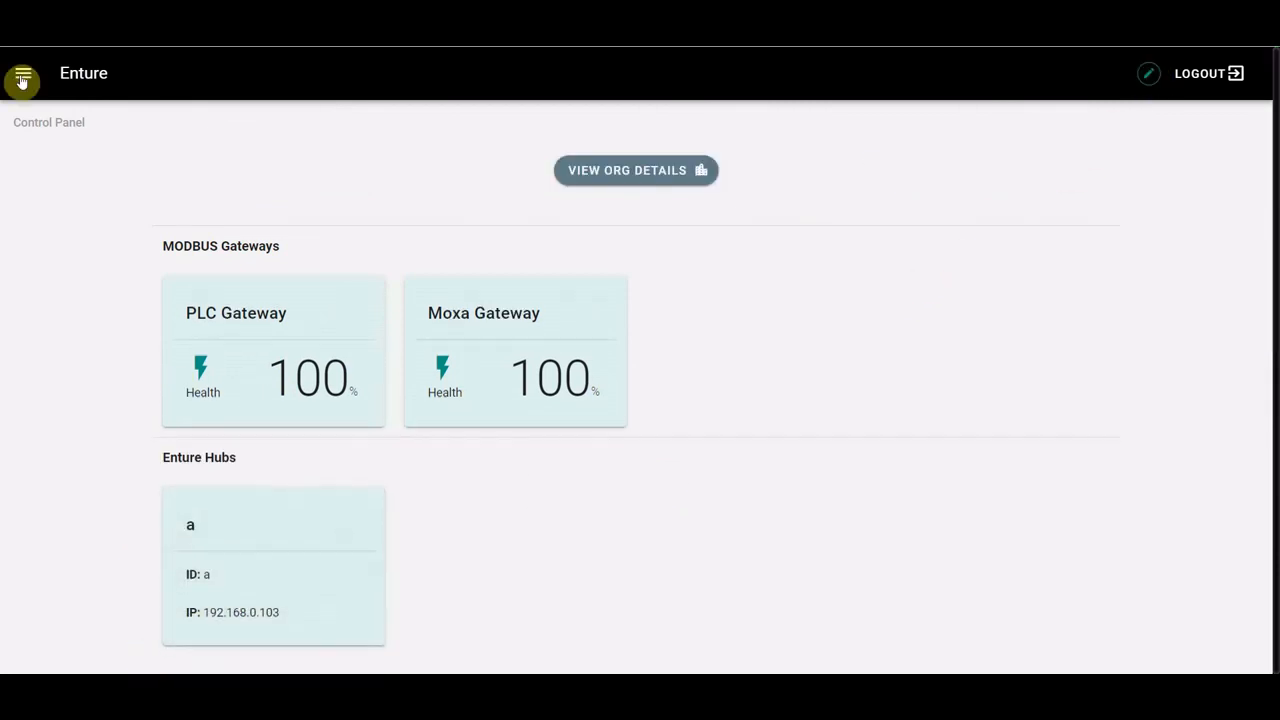
Step: Go to the Log Book, open the Wire drawing output log, and examine its production logs table
left_click(23, 76)
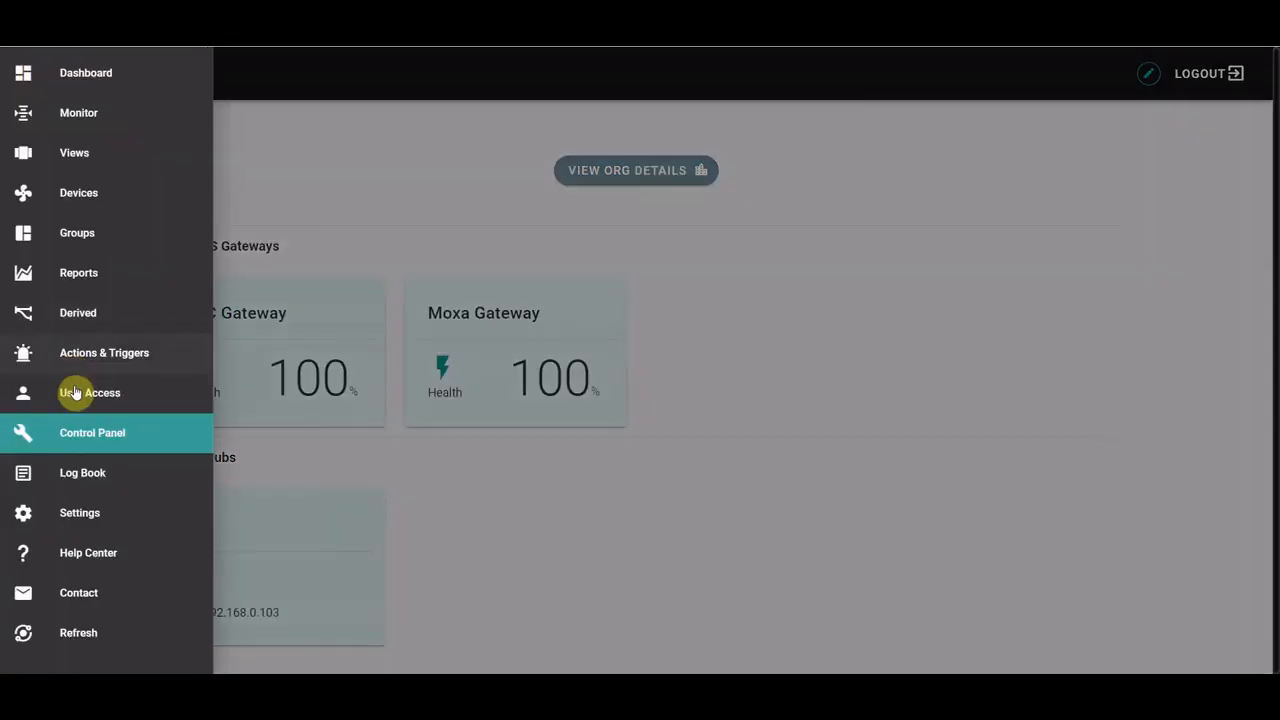
left_click(88, 469)
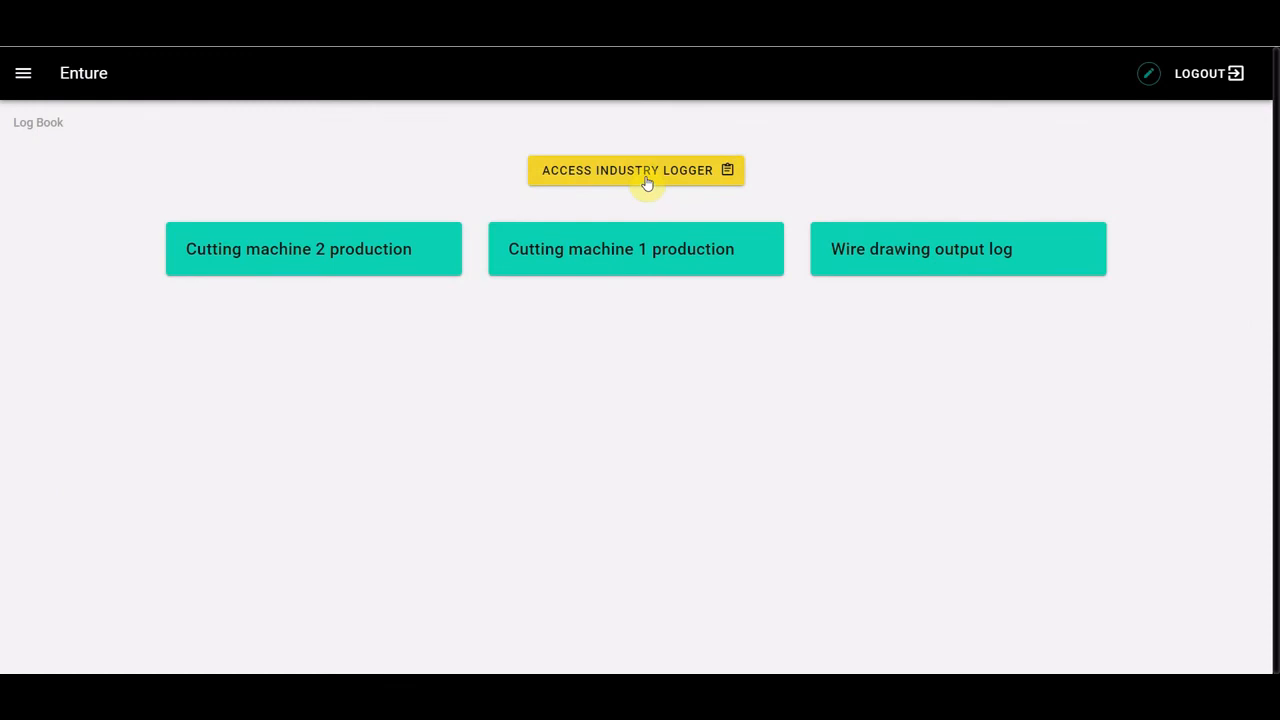
left_click(905, 250)
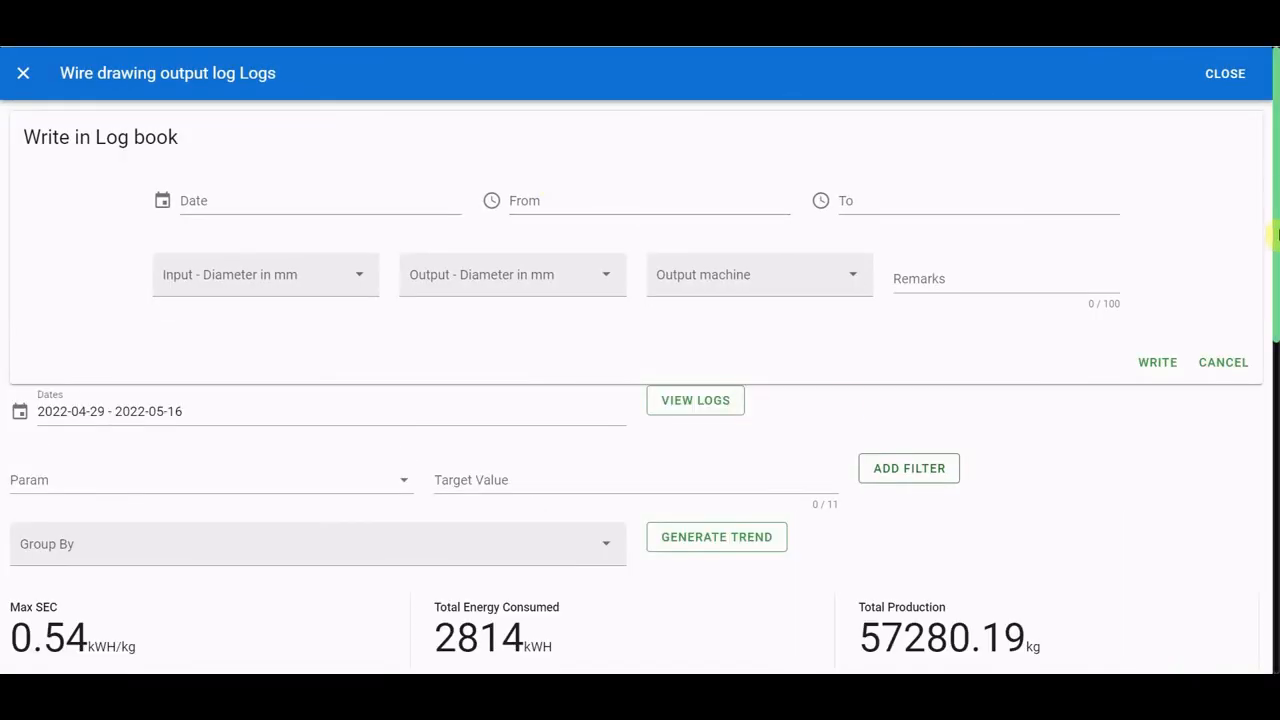
left_click_drag(1277, 235, 1277, 553)
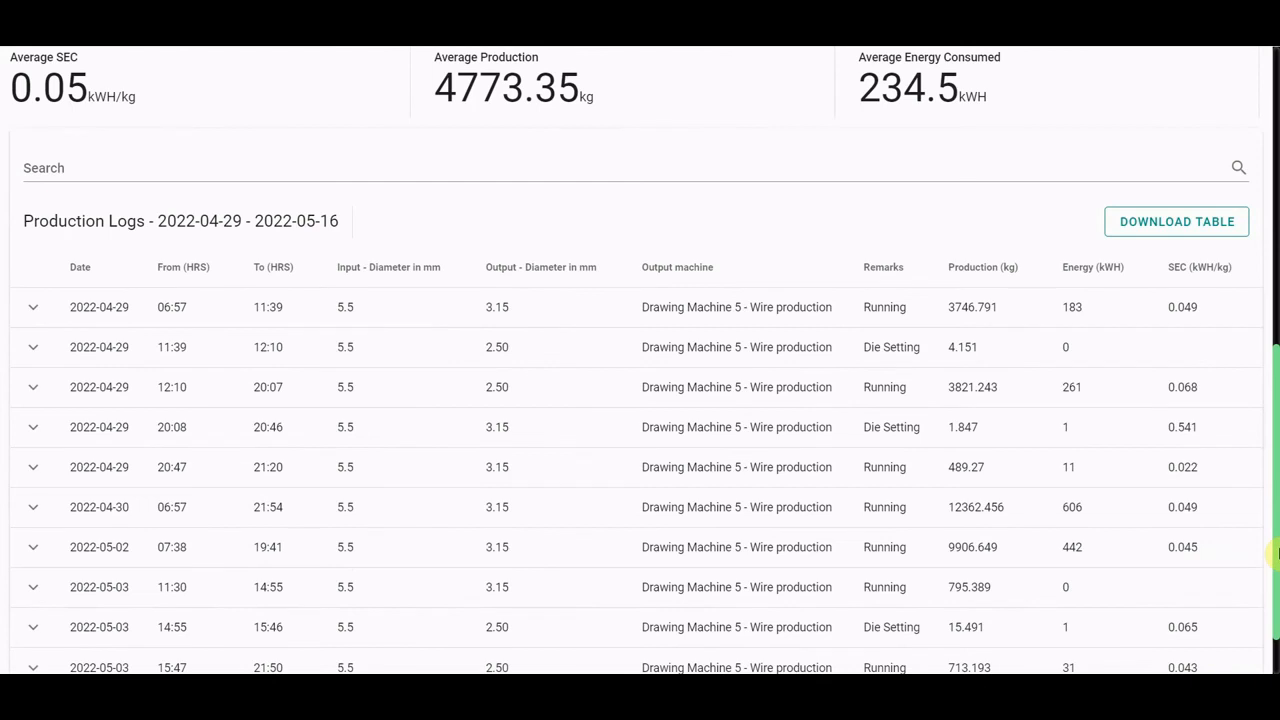